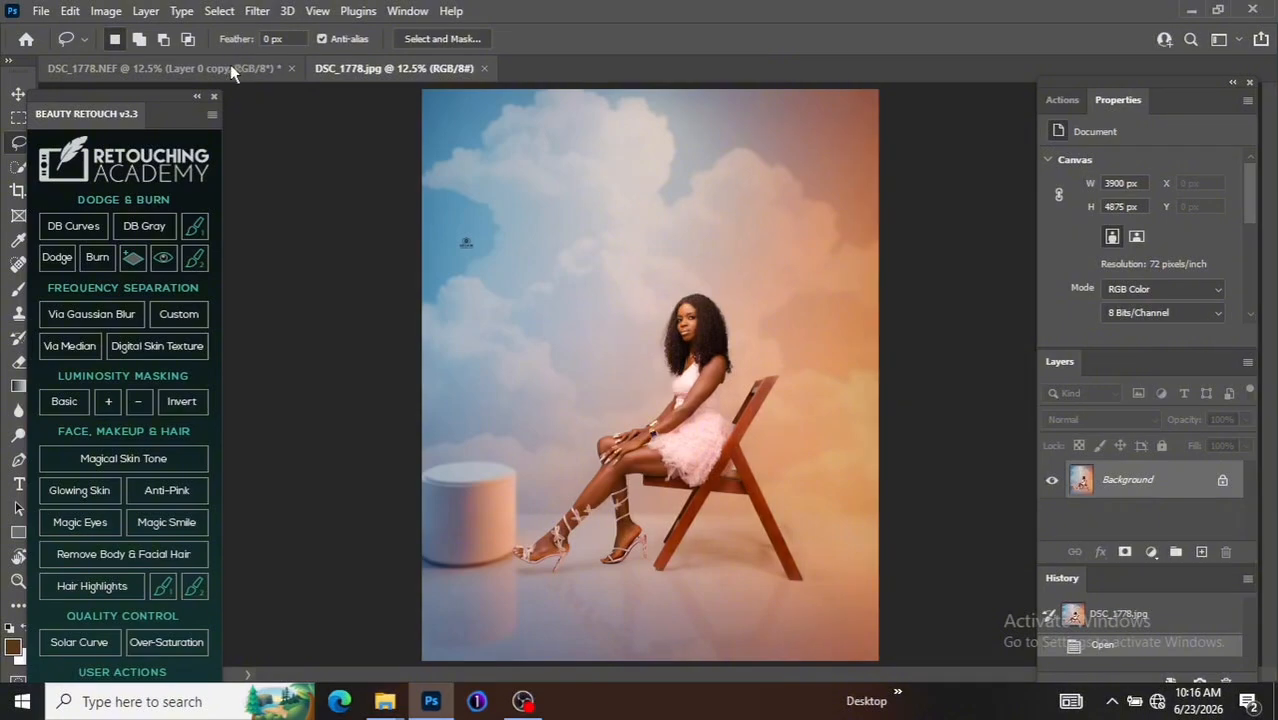
Step: Compare the unedited studio photo DSC_1778.NEF with the finished cloud-backdrop version DSC_1778.jpg
{"action": "left_click", "coordinate": [230, 65]}
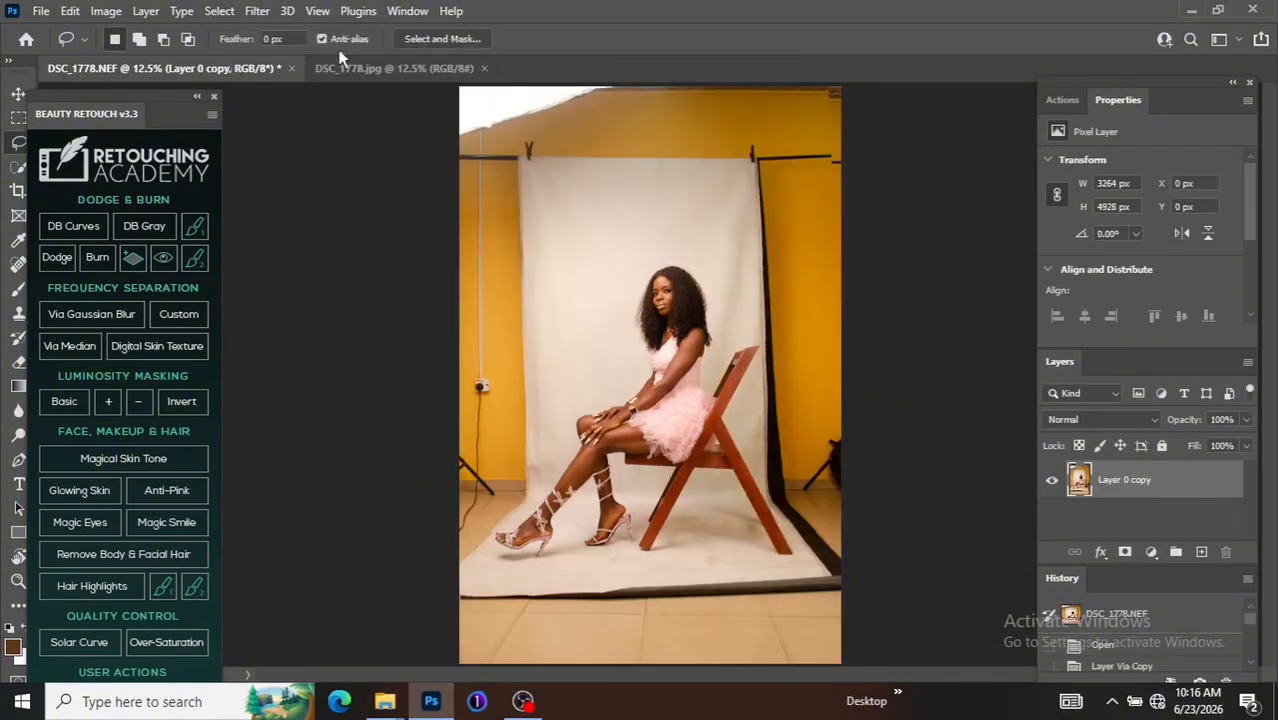
{"action": "left_click", "coordinate": [365, 70]}
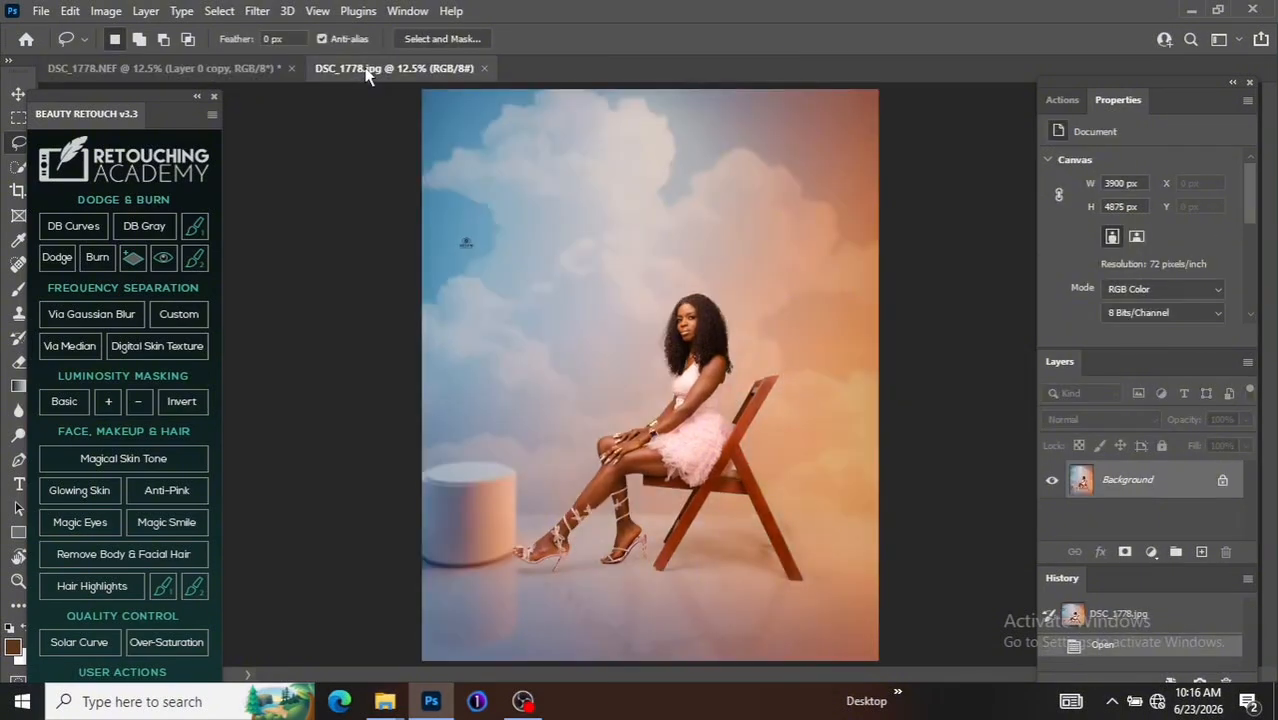
{"action": "left_click", "coordinate": [236, 75]}
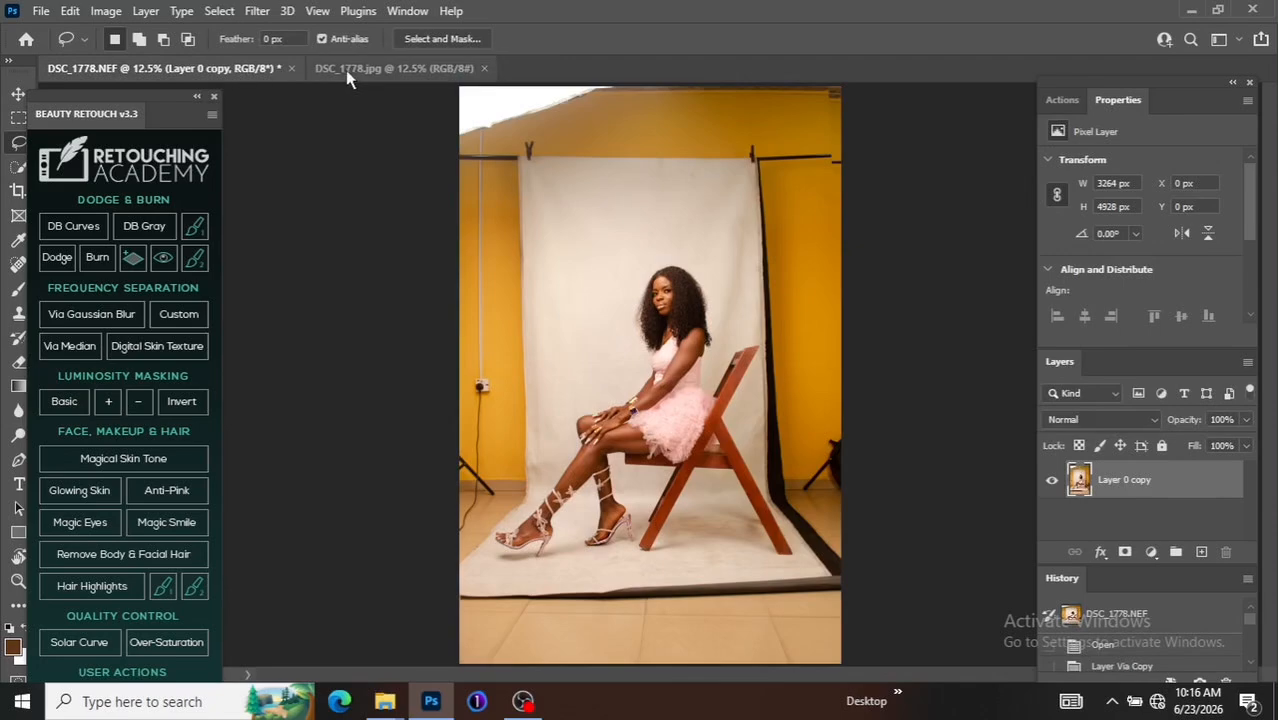
{"action": "left_click", "coordinate": [345, 70]}
{"action": "left_click", "coordinate": [230, 68]}
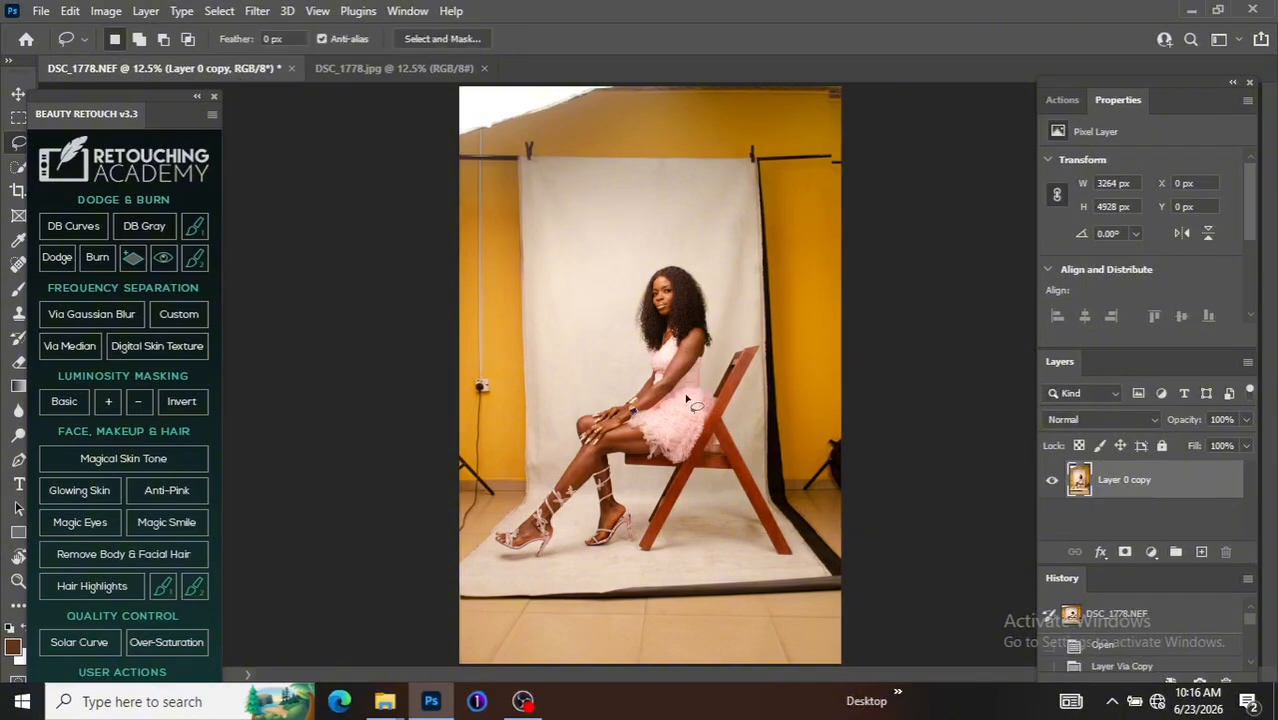
Step: Duplicate the photo layer in DSC_1778.NEF and select the seated woman automatically with Select Subject
{"action": "key", "text": "ctrl+j"}
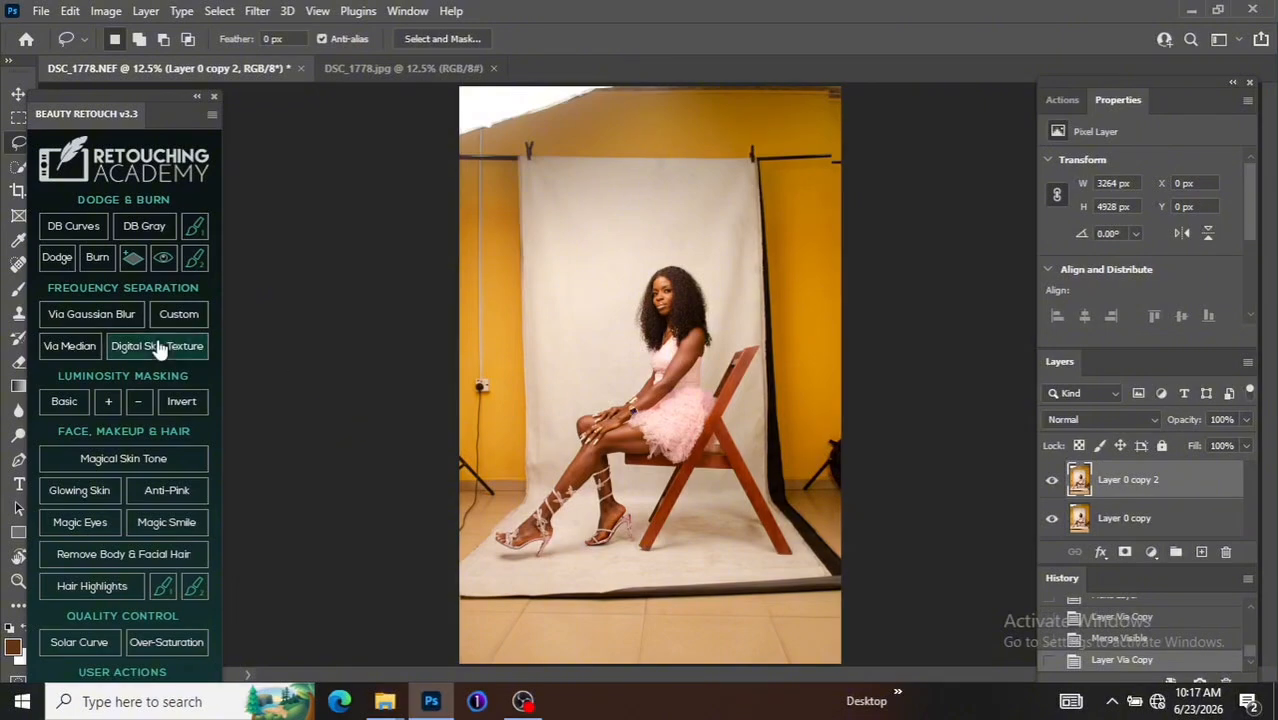
{"action": "left_click", "coordinate": [18, 167]}
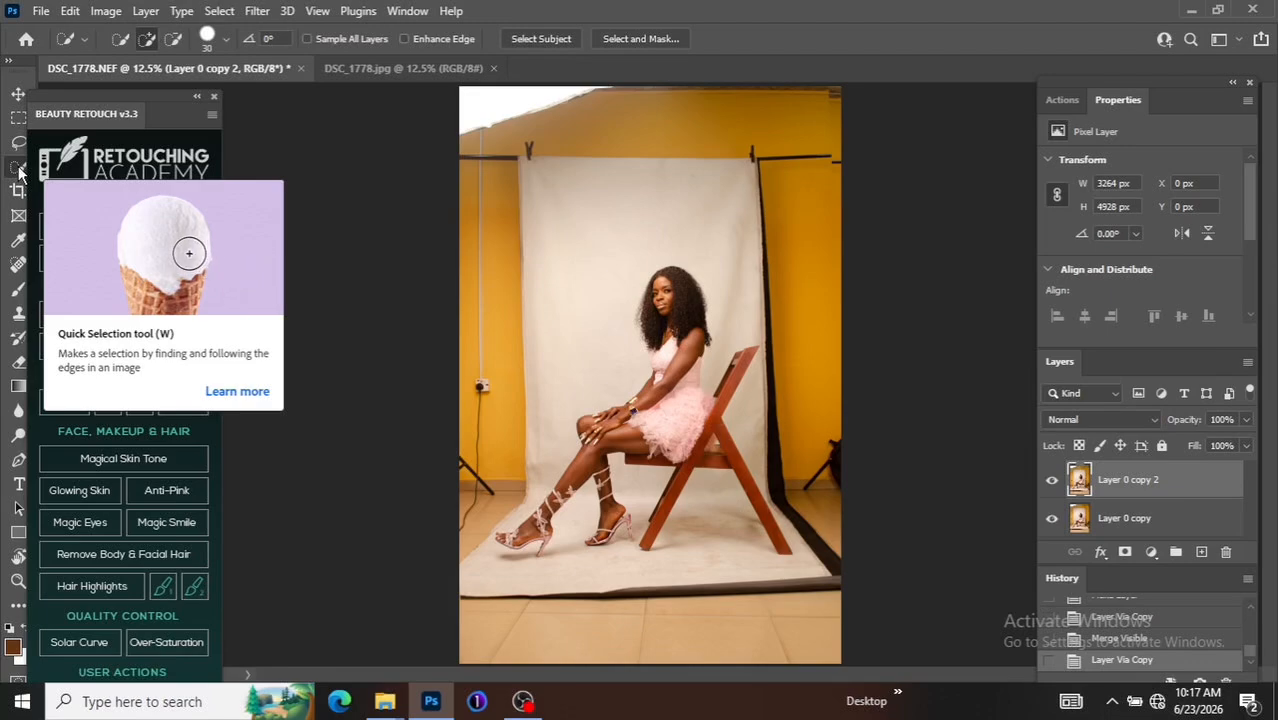
{"action": "left_click", "coordinate": [540, 38]}
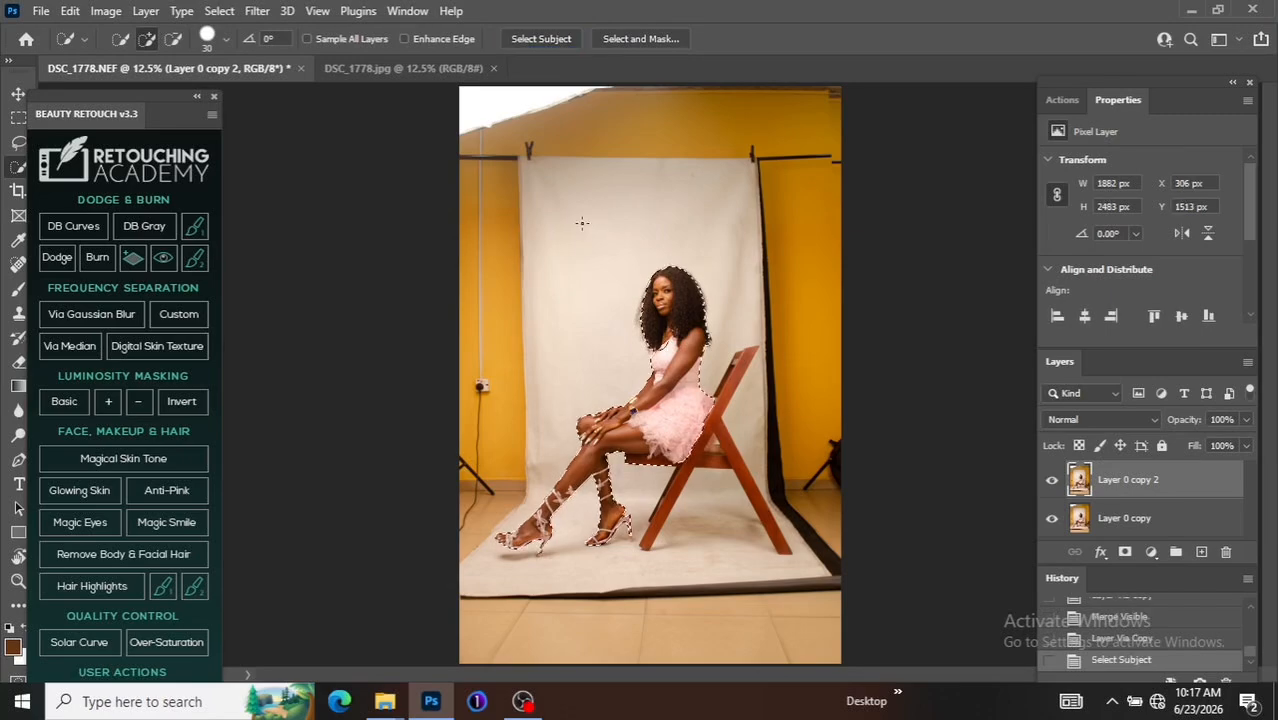
Step: Add the wooden chair's back, seat and legs to the selection with the Quick Selection tool
{"action": "key", "text": "ctrl+plus"}
{"action": "key", "text": "ctrl+plus"}
{"action": "key", "text": "ctrl+plus"}
{"action": "key", "text": "ctrl+plus"}
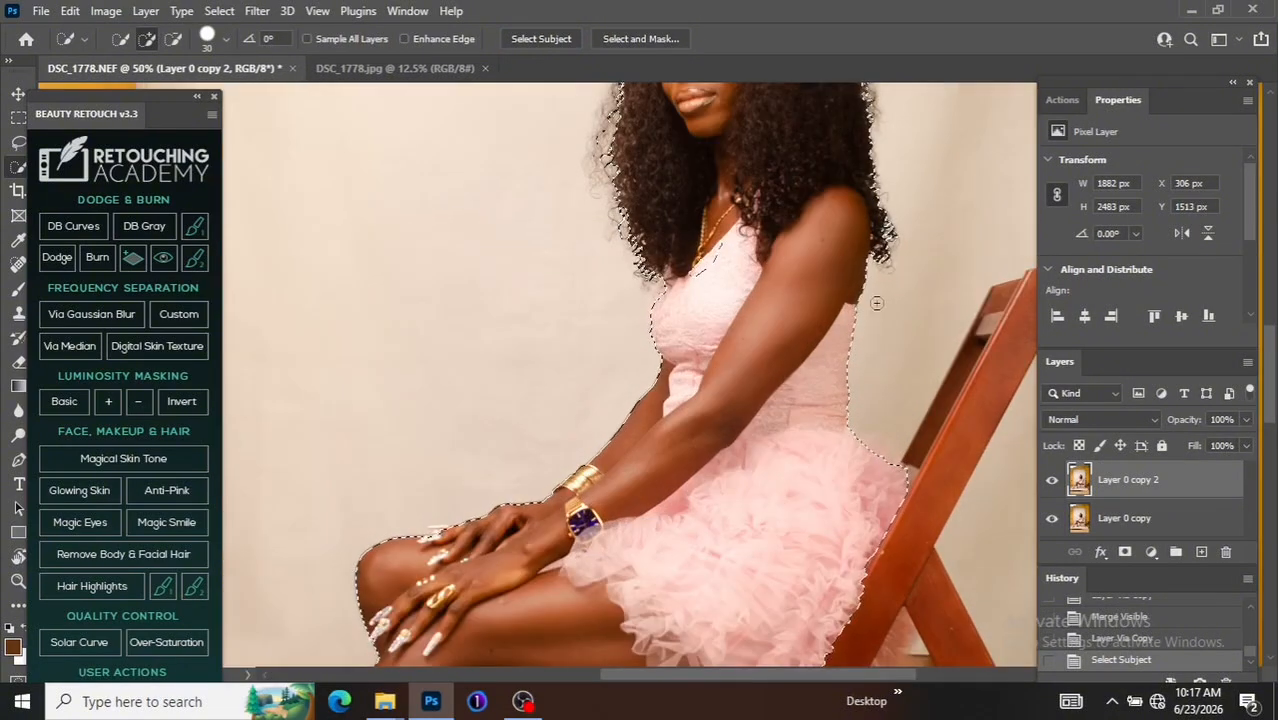
{"action": "left_click_drag", "start_coordinate": [1273, 355], "coordinate": [1276, 328]}
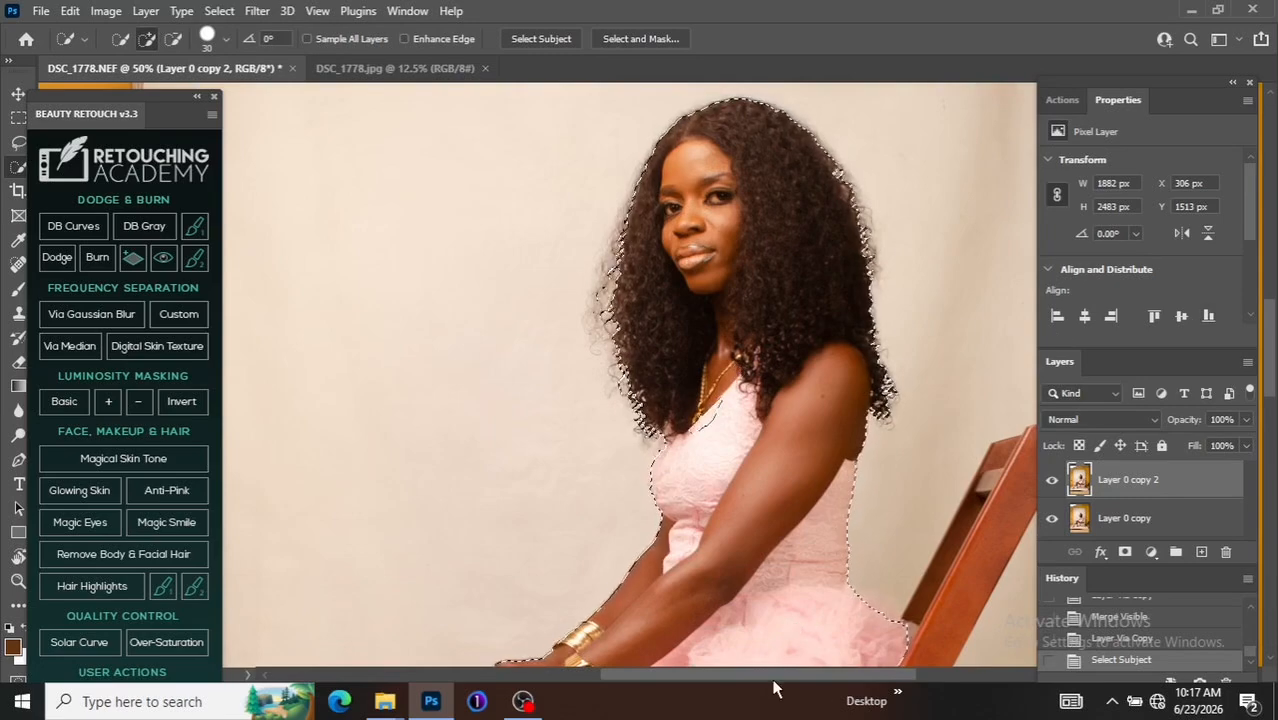
{"action": "left_click_drag", "start_coordinate": [787, 685], "coordinate": [805, 681]}
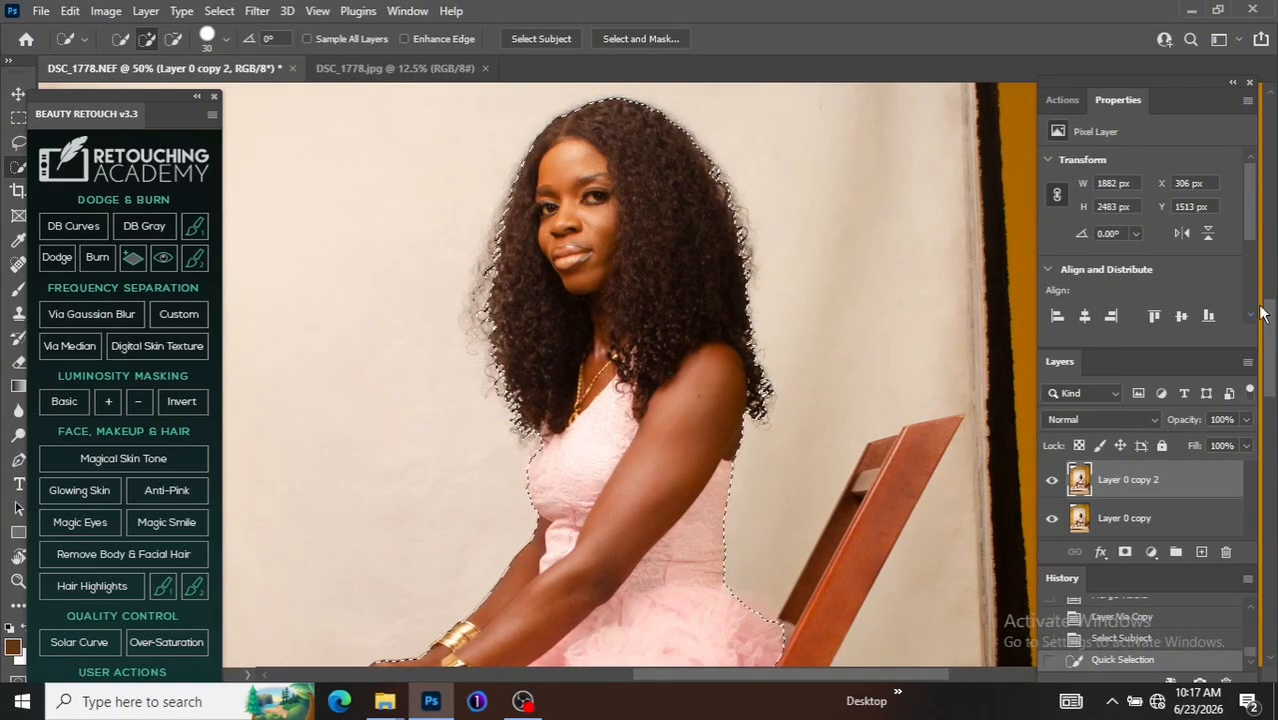
{"action": "left_click_drag", "start_coordinate": [1260, 313], "coordinate": [1272, 382]}
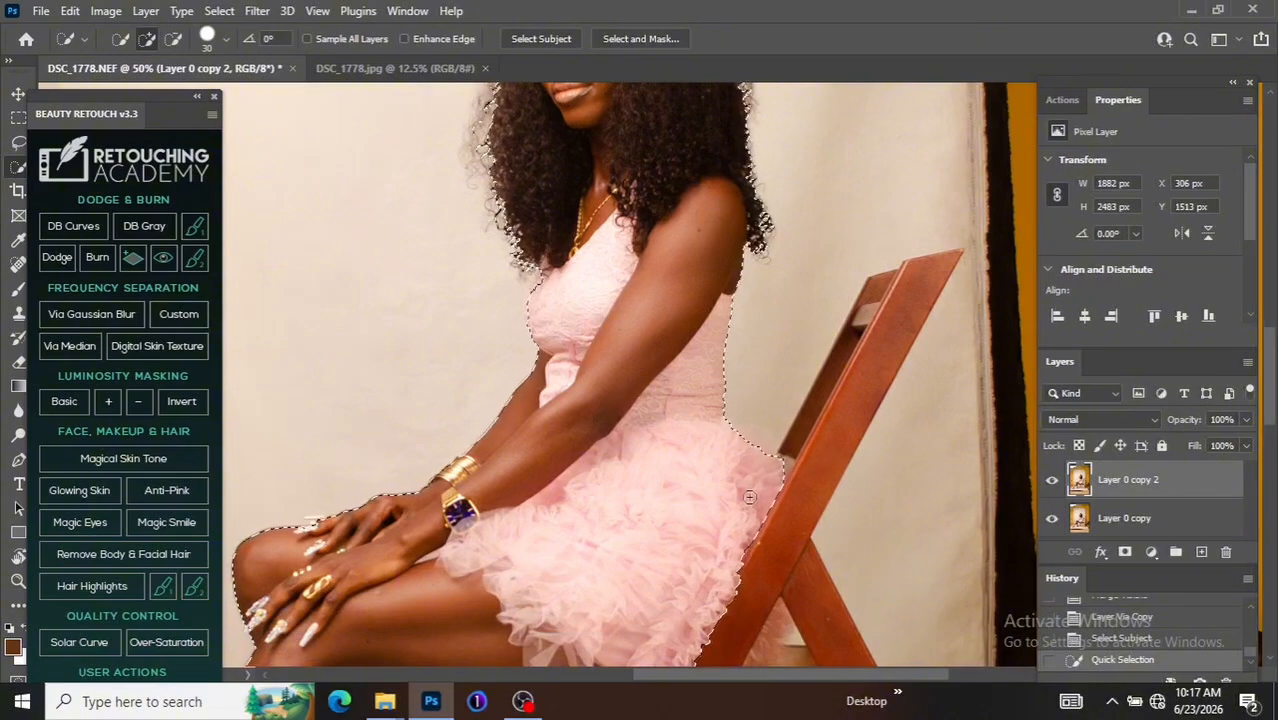
{"action": "mouse_move", "coordinate": [749, 497]}
{"action": "left_mouse_down"}
{"action": "mouse_move", "coordinate": [846, 397]}
{"action": "mouse_move", "coordinate": [802, 445]}
{"action": "left_mouse_up"}
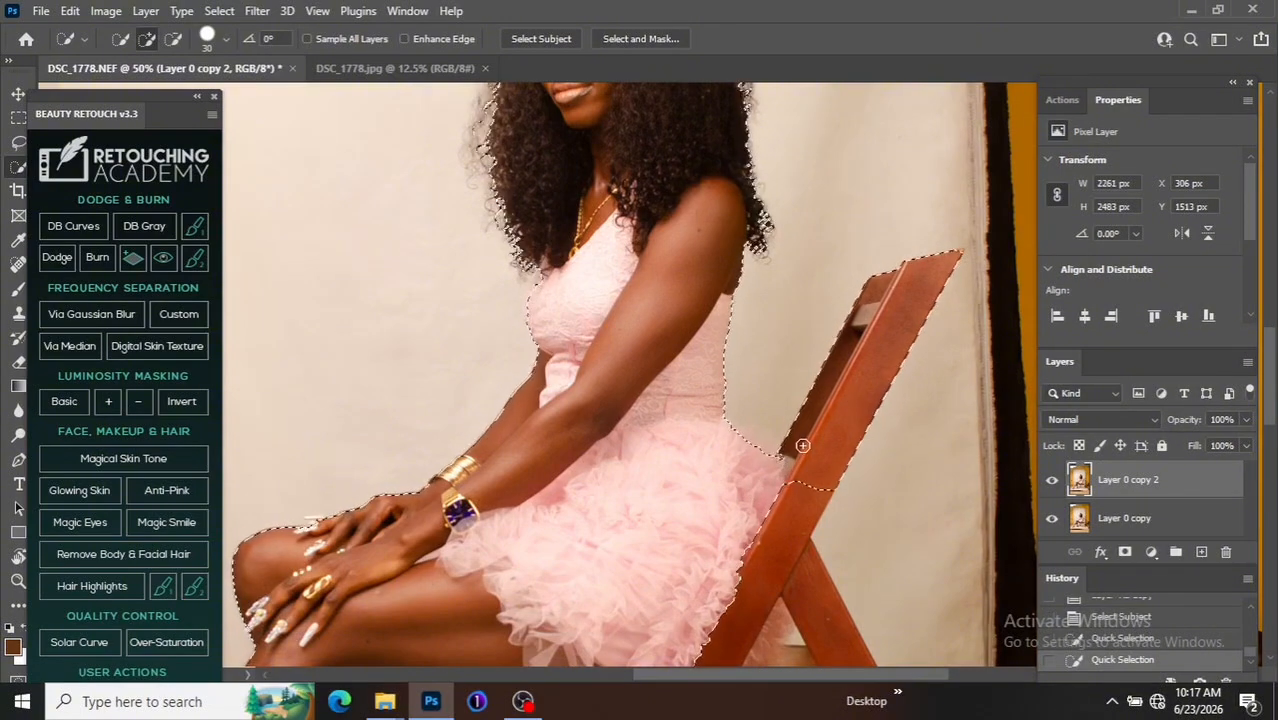
{"action": "left_click", "coordinate": [784, 447]}
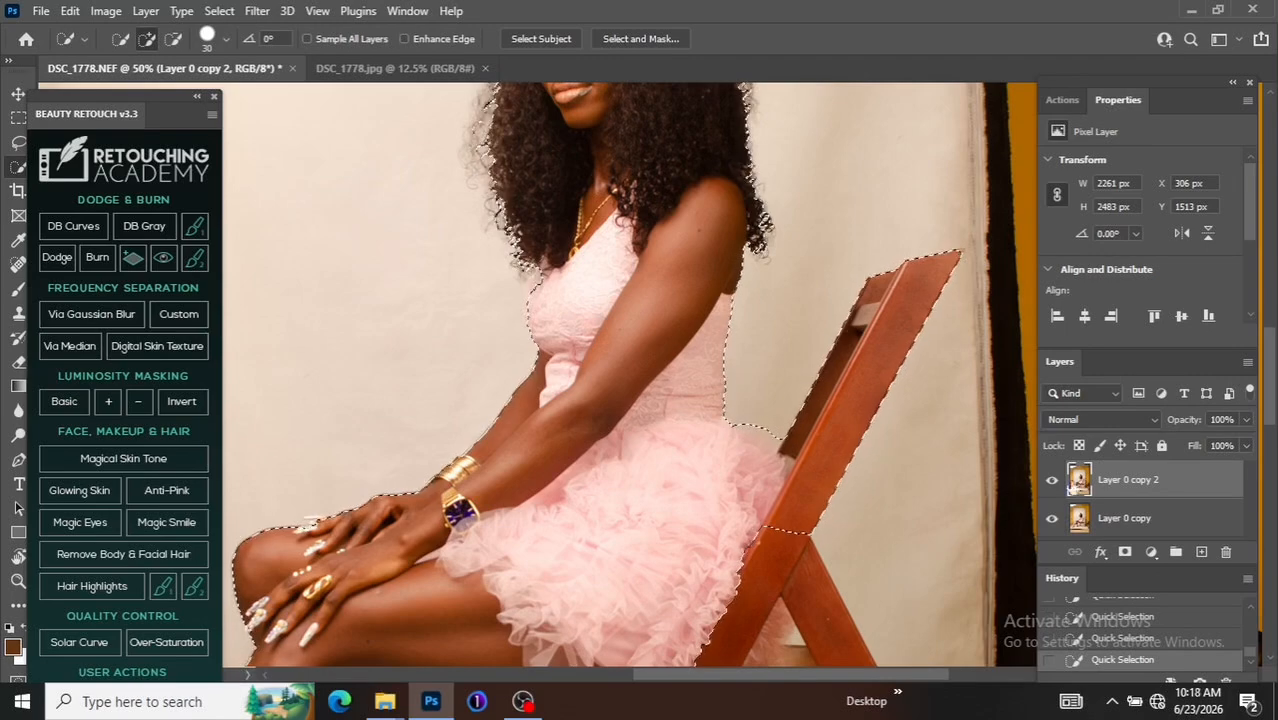
{"action": "scroll", "coordinate": [985, 350], "scroll_direction": "down", "scroll_amount": 3}
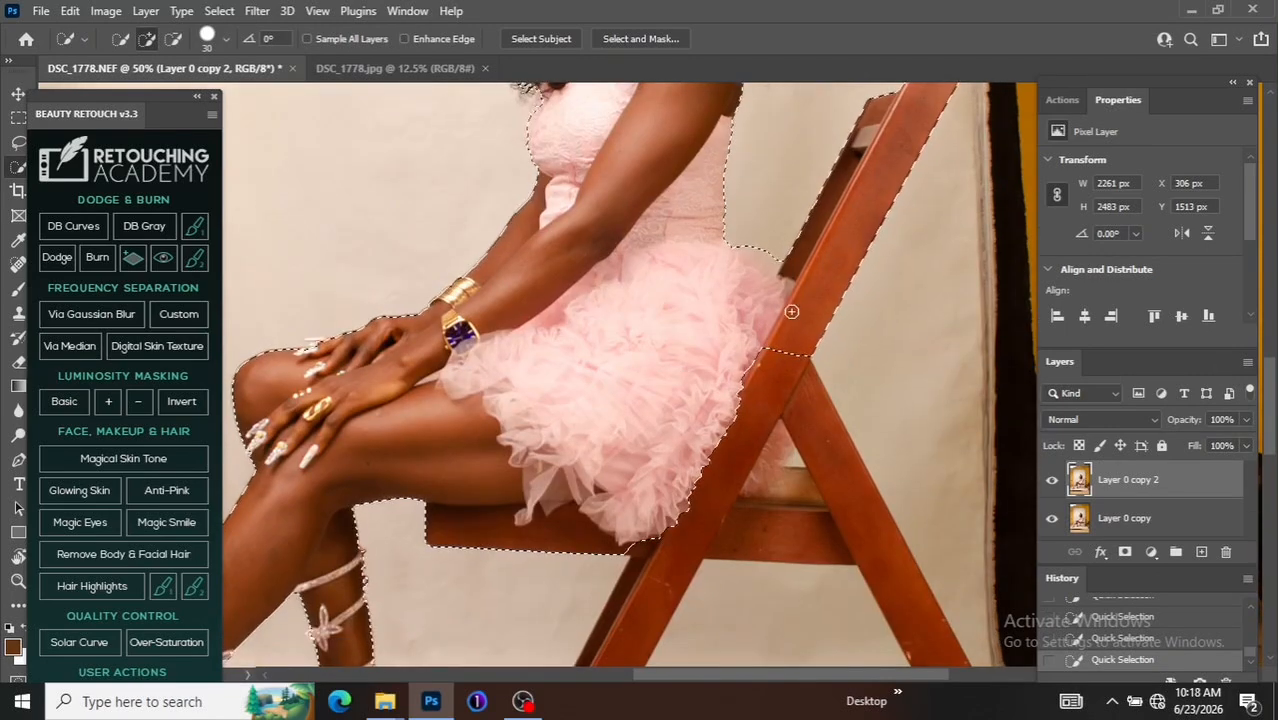
{"action": "left_click_drag", "start_coordinate": [793, 308], "coordinate": [765, 442]}
{"action": "scroll", "coordinate": [899, 422], "scroll_direction": "up", "scroll_amount": 1}
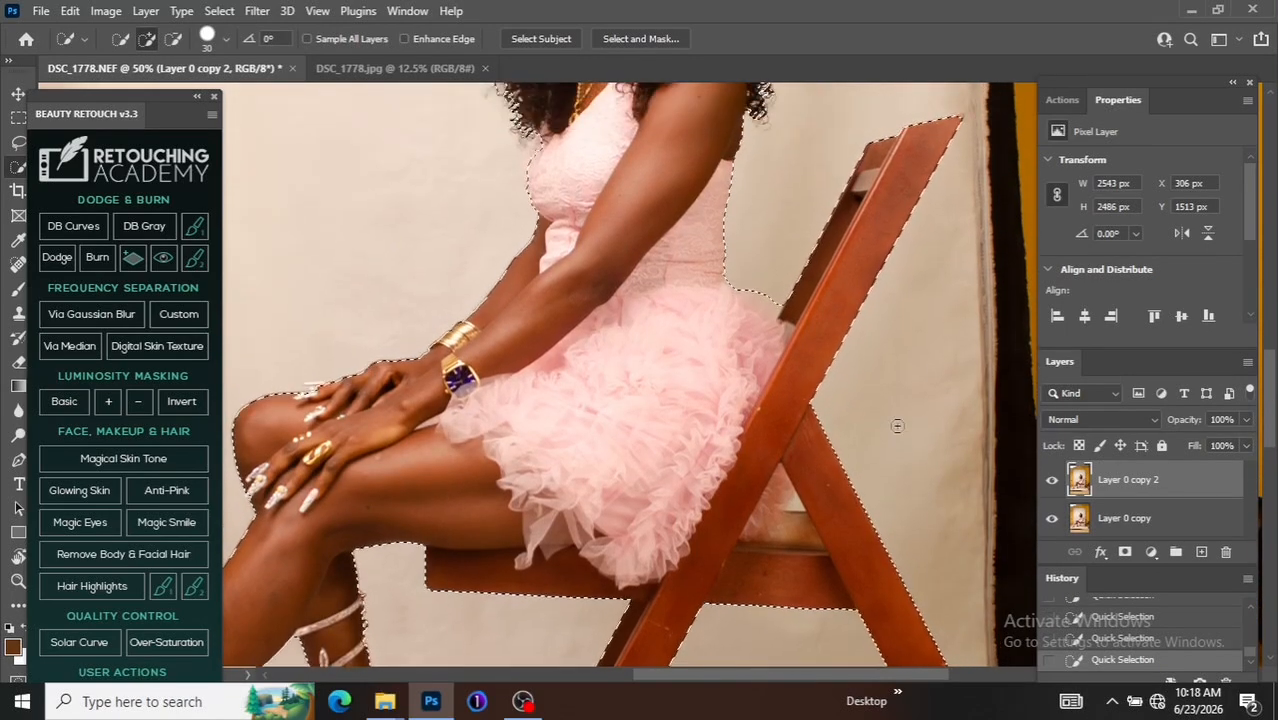
Step: Extend the selection around the heels of both sandals, including the floor shadow beneath the front shoe
{"action": "key", "text": "ctrl+minus"}
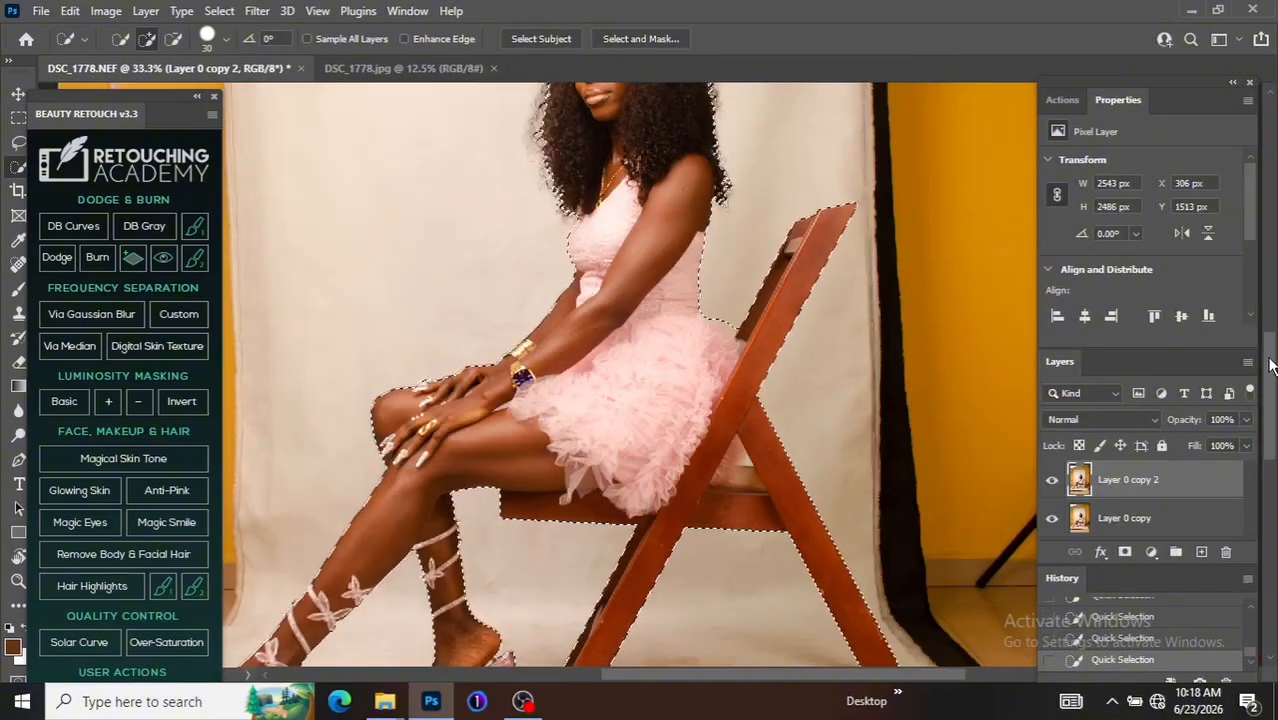
{"action": "scroll", "coordinate": [740, 480], "scroll_direction": "down", "scroll_amount": 3}
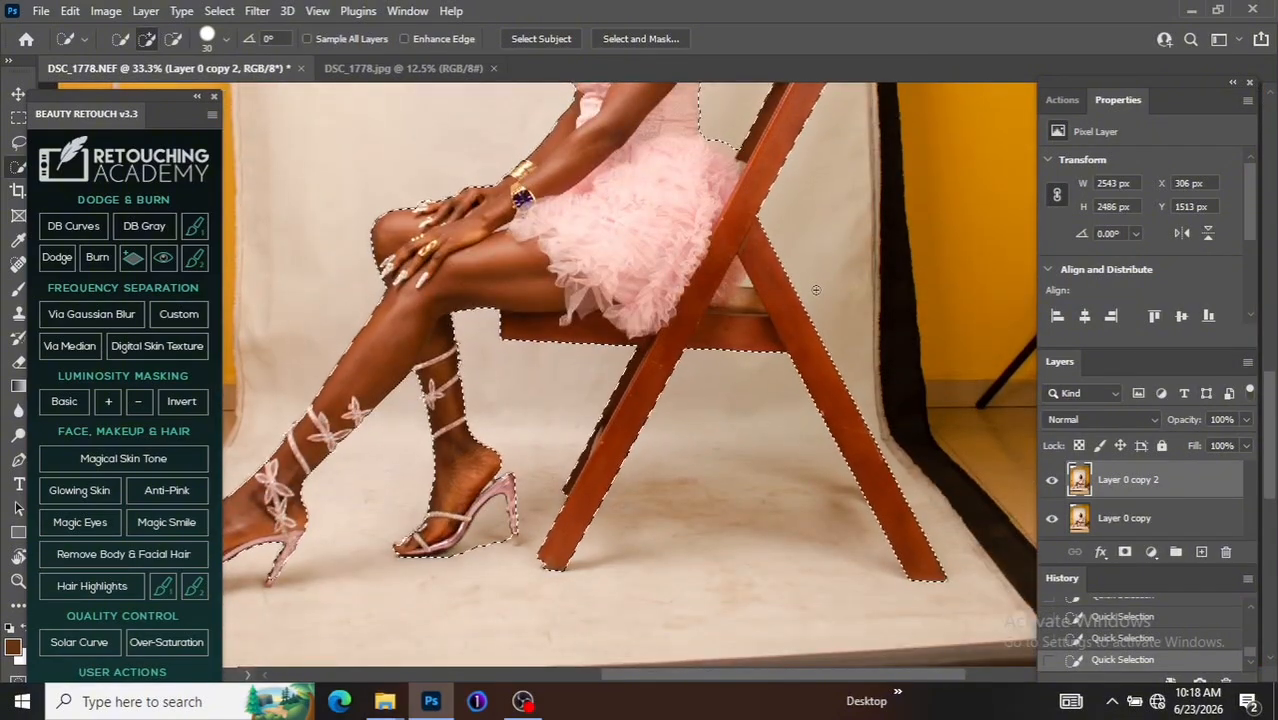
{"action": "left_click_drag", "start_coordinate": [660, 675], "coordinate": [610, 700]}
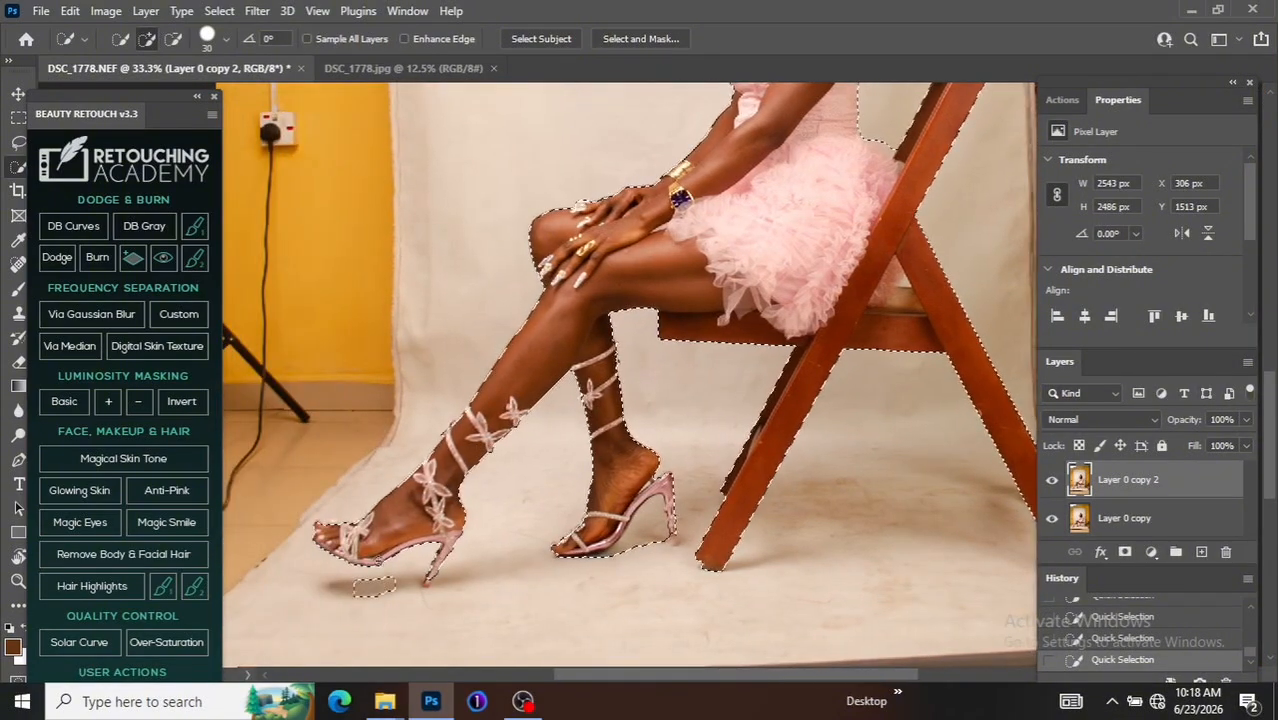
{"action": "left_click", "coordinate": [465, 573]}
{"action": "left_click", "coordinate": [671, 533]}
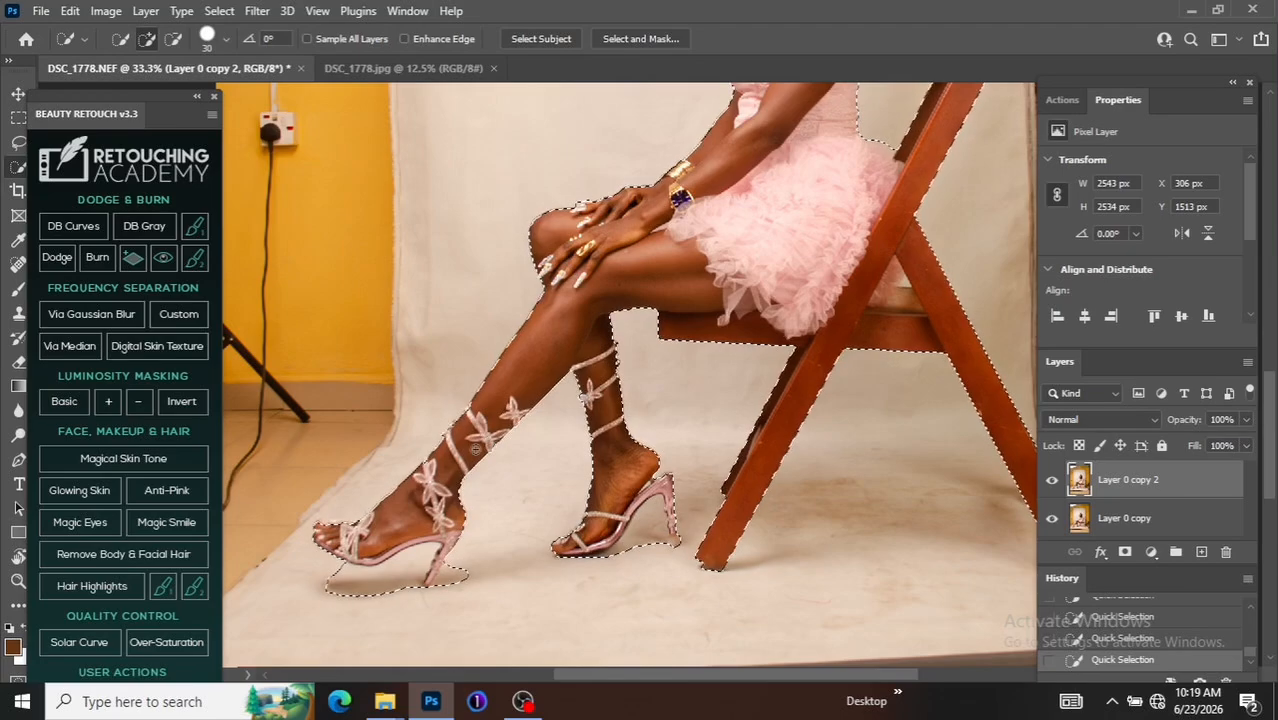
Step: Examine the selection edges around the woman's legs, sandals and chair close up and across the whole figure
{"action": "key", "text": "ctrl+minus"}
{"action": "key", "text": "ctrl+minus"}
{"action": "key", "text": "ctrl+plus"}
{"action": "key", "text": "ctrl+plus"}
{"action": "key", "text": "ctrl+plus"}
{"action": "key", "text": "ctrl+plus"}
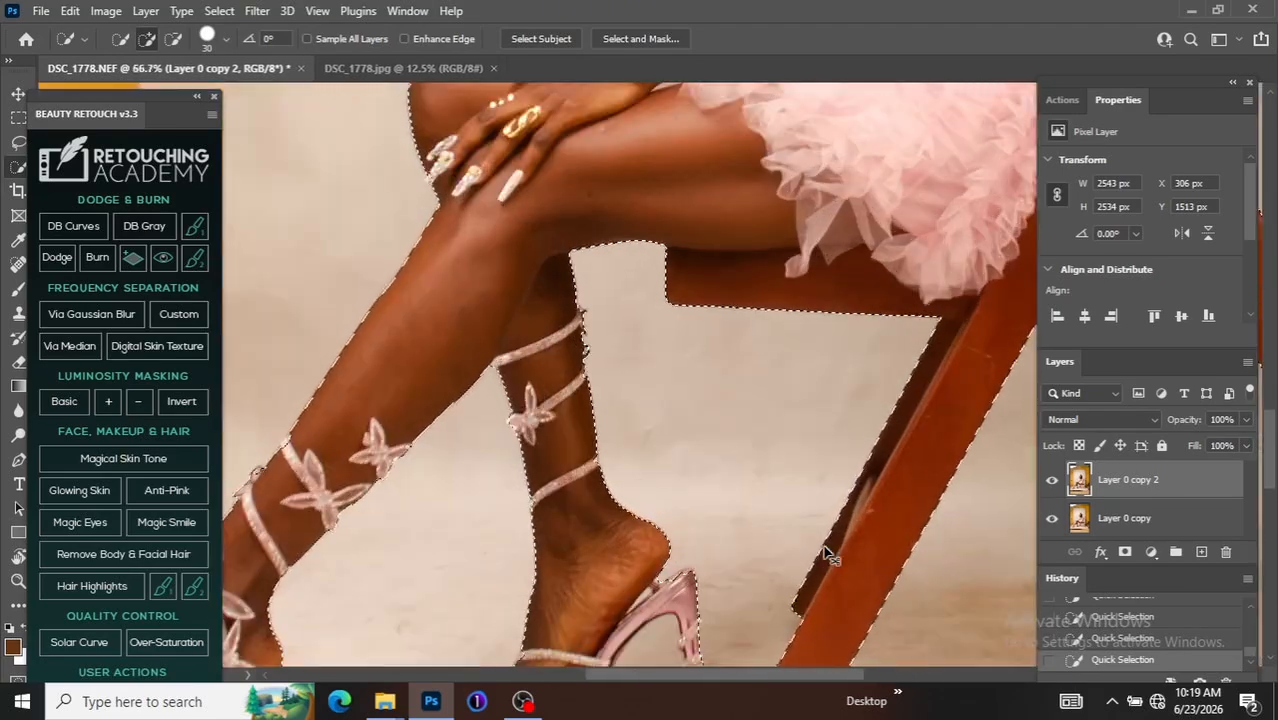
{"action": "key", "text": "ctrl+minus"}
{"action": "key", "text": "ctrl+minus"}
{"action": "key", "text": "ctrl+minus"}
{"action": "key", "text": "ctrl+minus"}
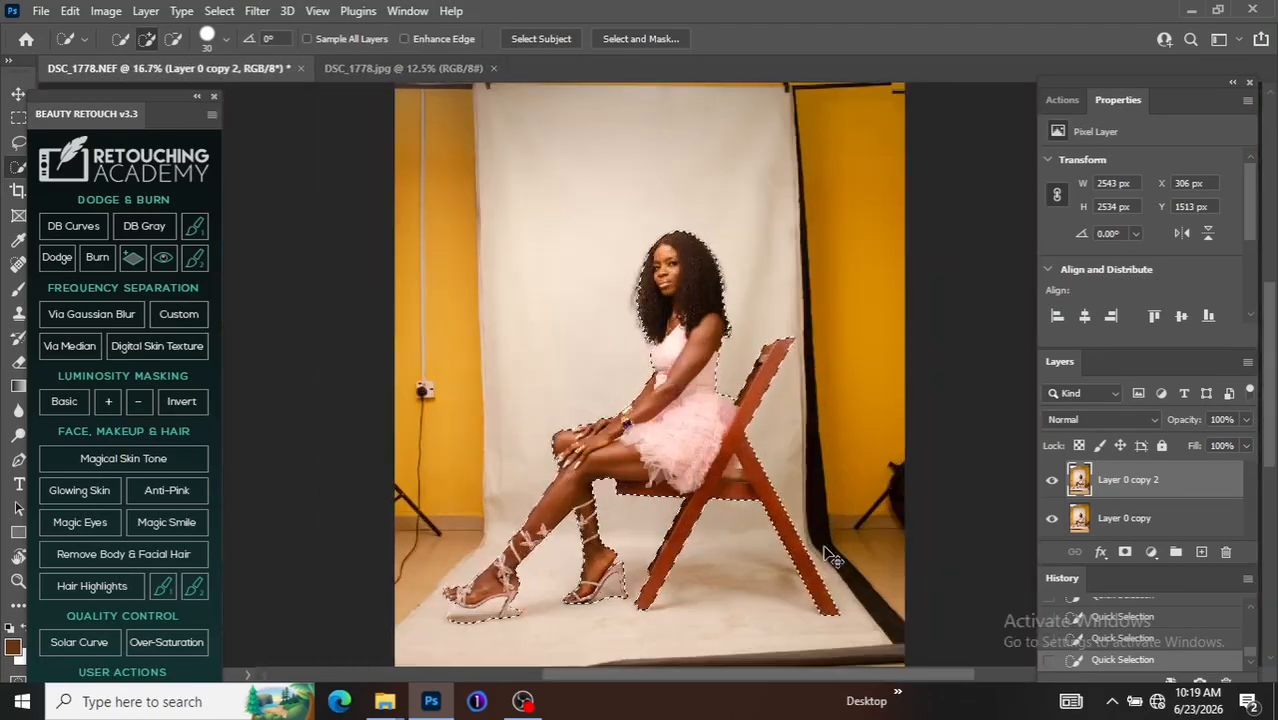
{"action": "key", "text": "ctrl+plus"}
{"action": "key", "text": "ctrl+minus"}
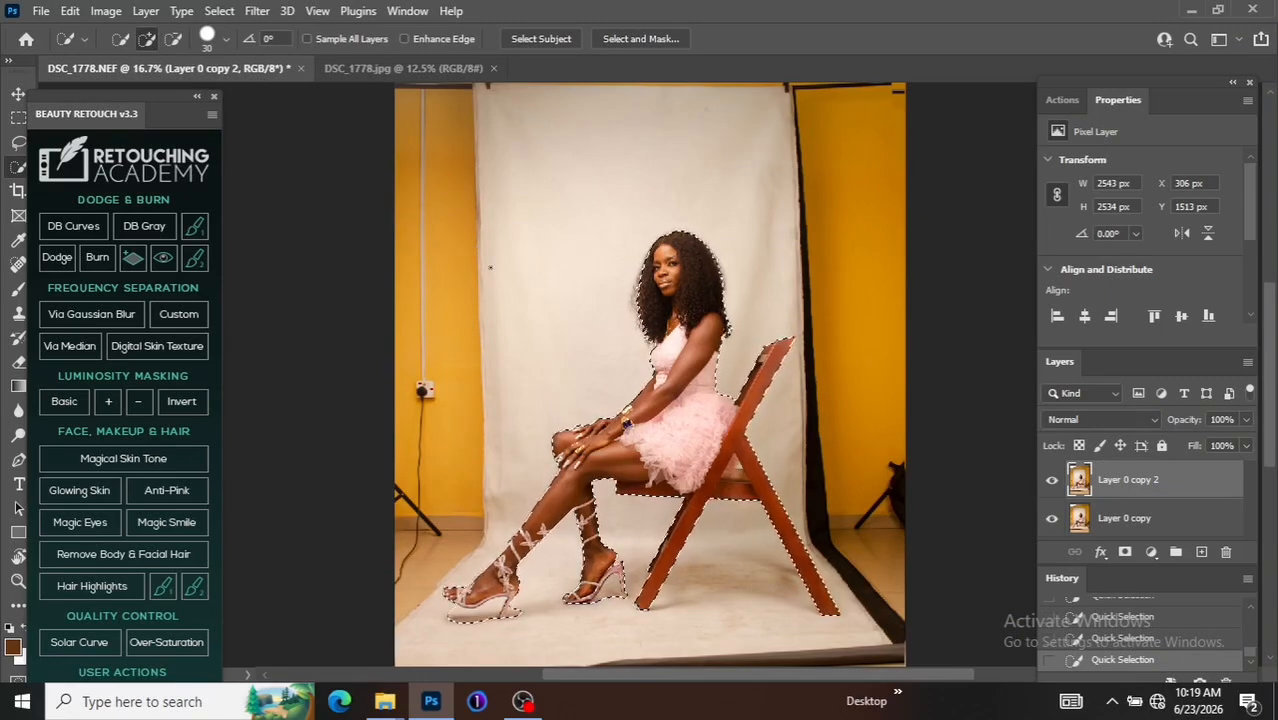
Step: Feather the selection of the woman and chair with a radius of 2 pixels
{"action": "key", "text": "shift+F6"}
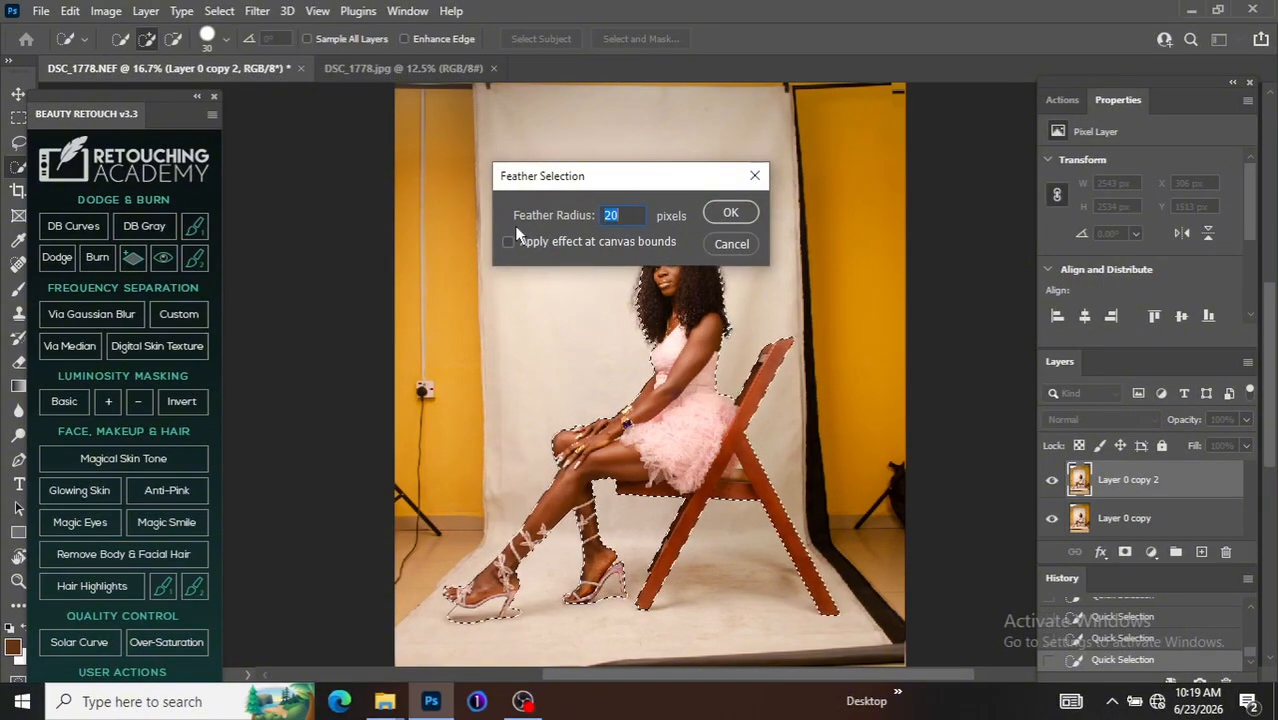
{"action": "type", "text": "2"}
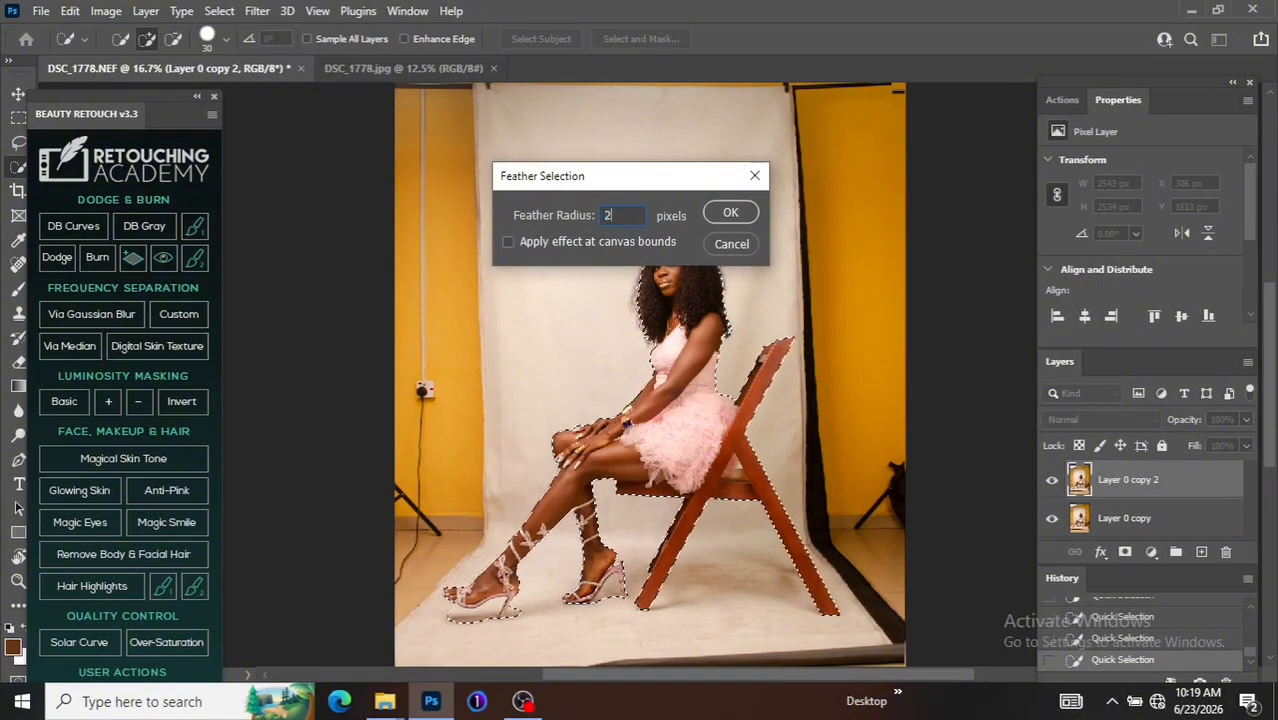
{"action": "left_click", "coordinate": [750, 214]}
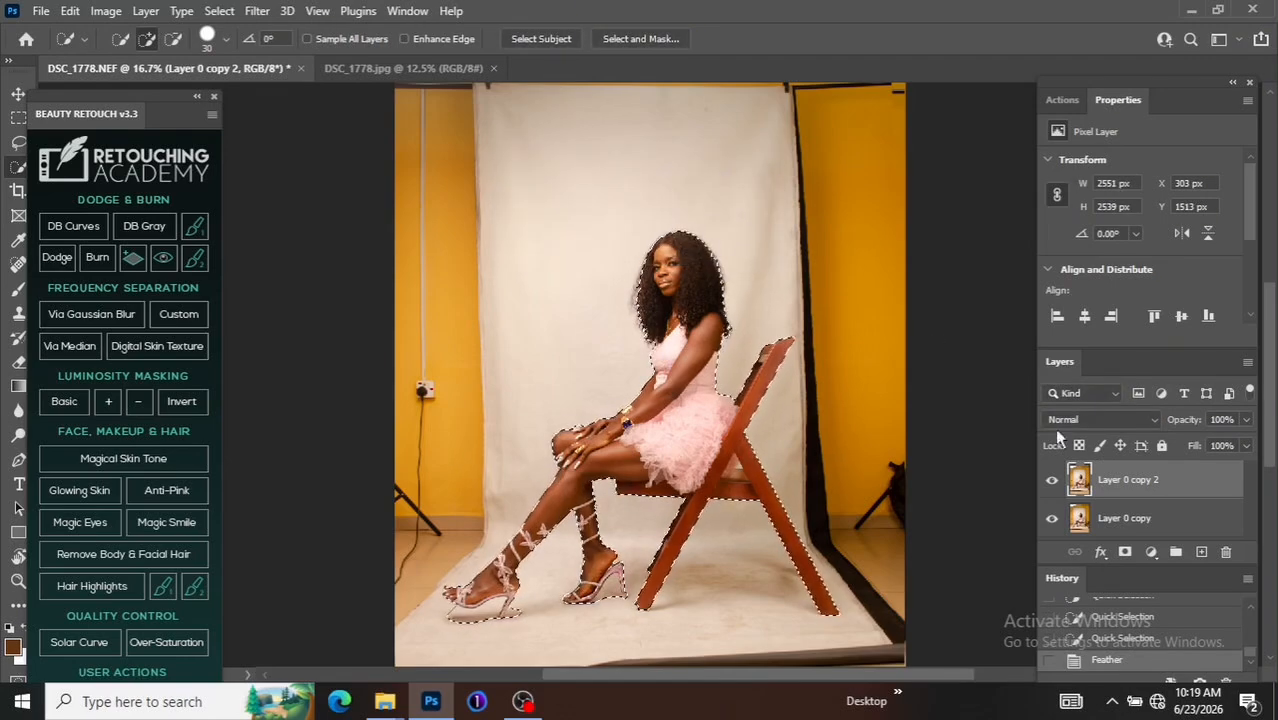
Step: Mask the duplicate layer with the selection and copy the masked woman and chair onto a new layer
{"action": "left_click", "coordinate": [1124, 556]}
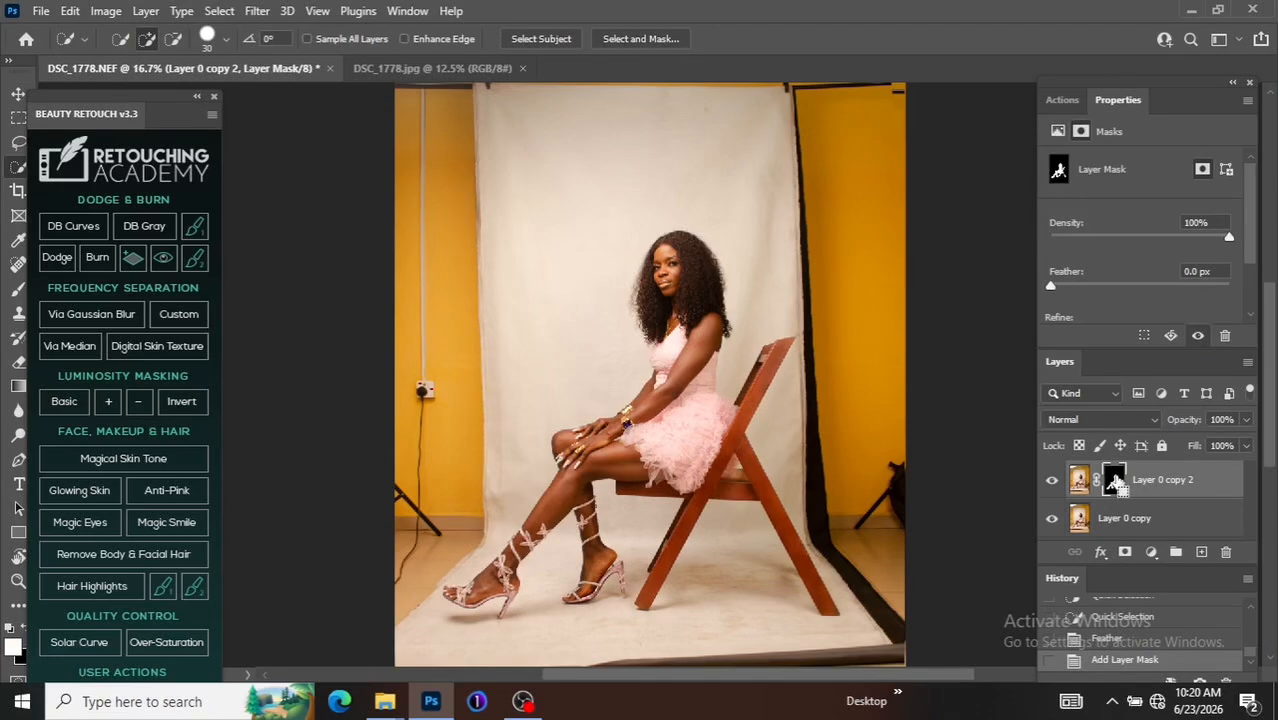
{"action": "left_click", "coordinate": [1116, 483], "text": "ctrl"}
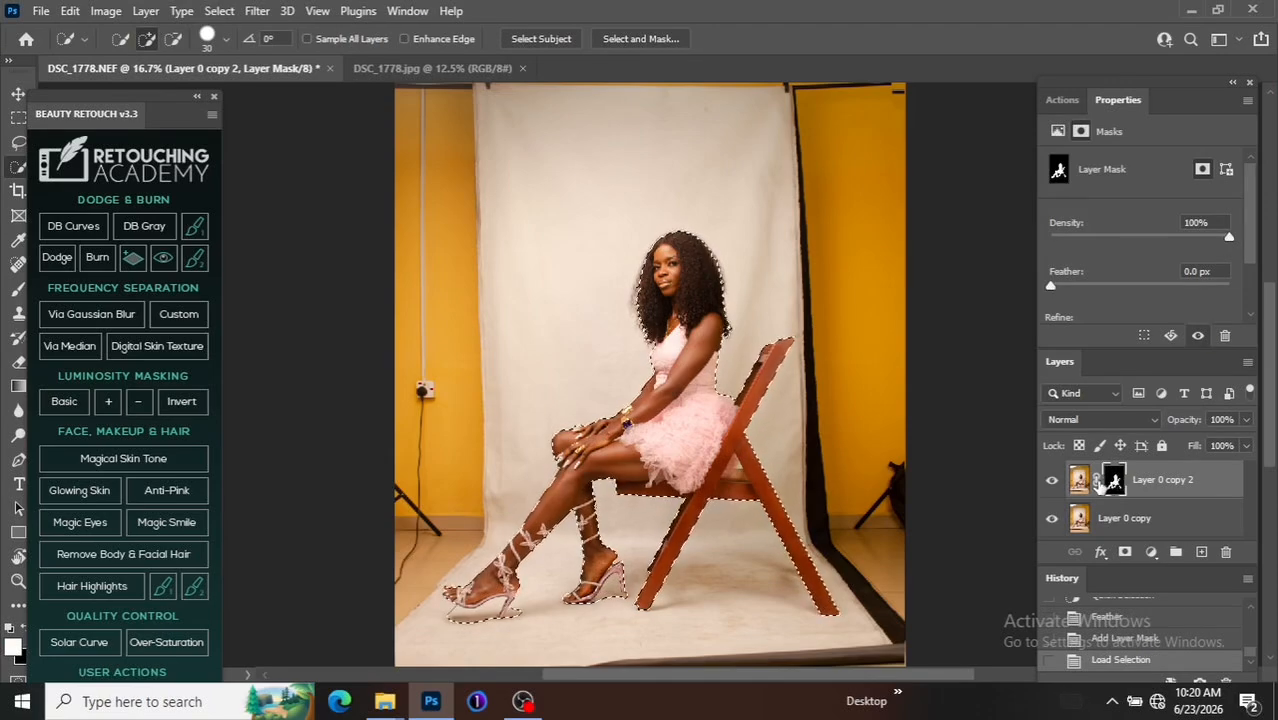
{"action": "key", "text": "ctrl+j"}
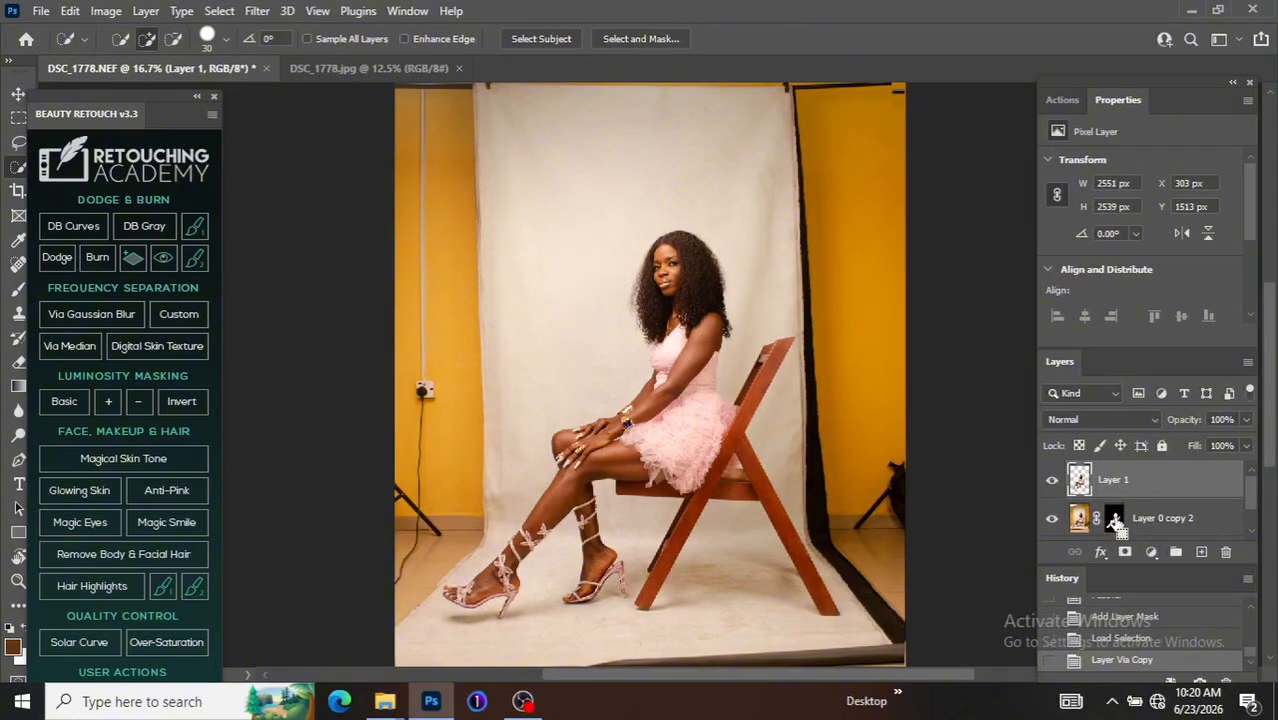
Step: Invert the selection loaded from the mask and copy the background of Layer 0 copy 2 onto its own layer
{"action": "left_click", "coordinate": [1114, 519], "text": "ctrl"}
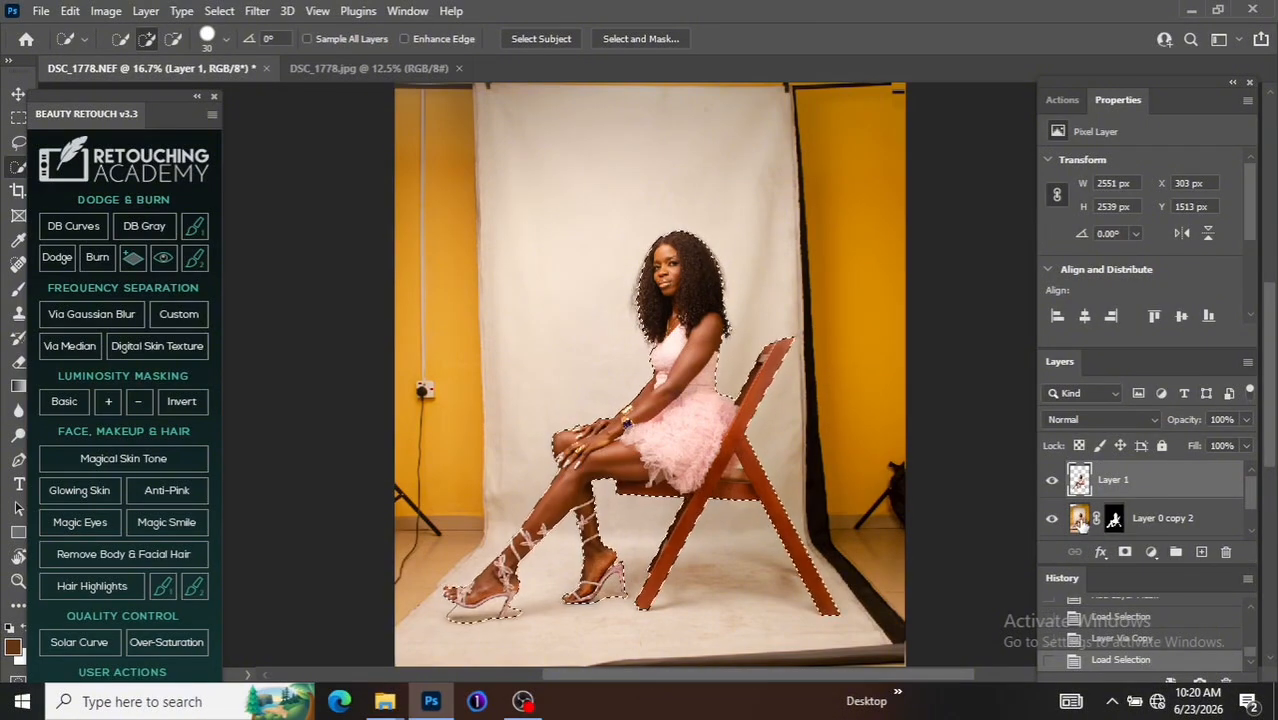
{"action": "left_click", "coordinate": [1080, 520]}
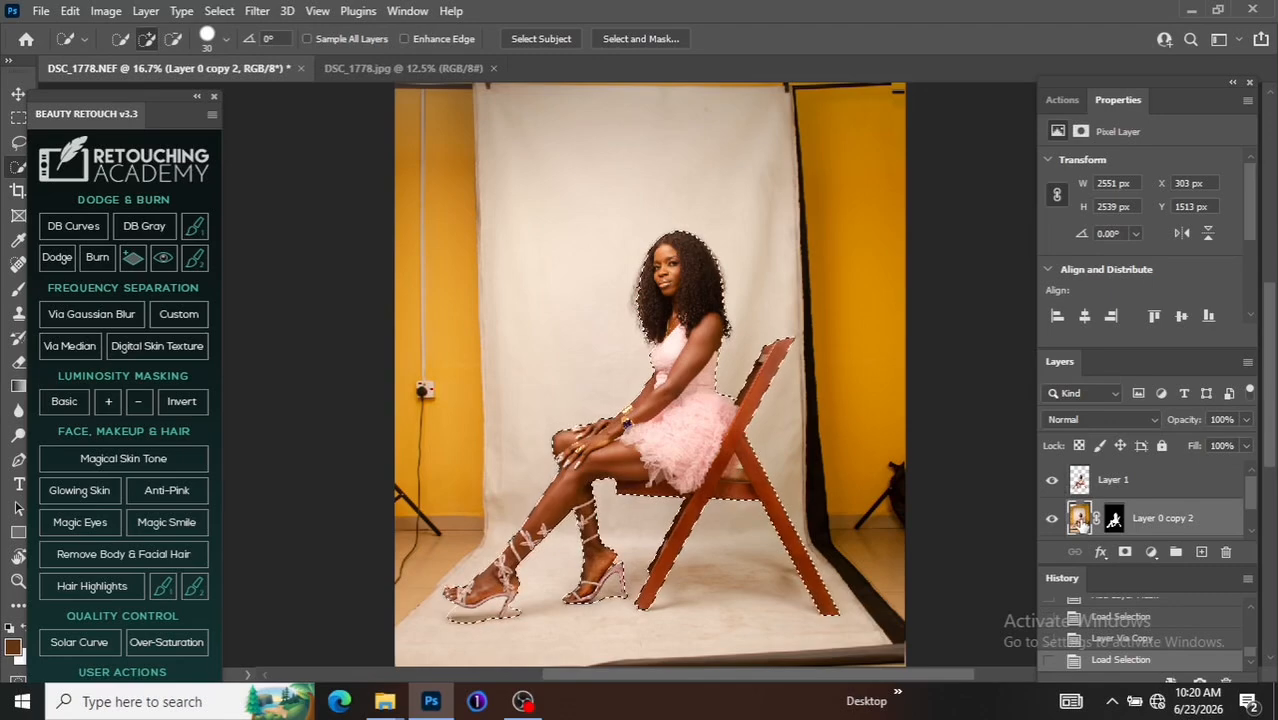
{"action": "key", "text": "ctrl+shift+i"}
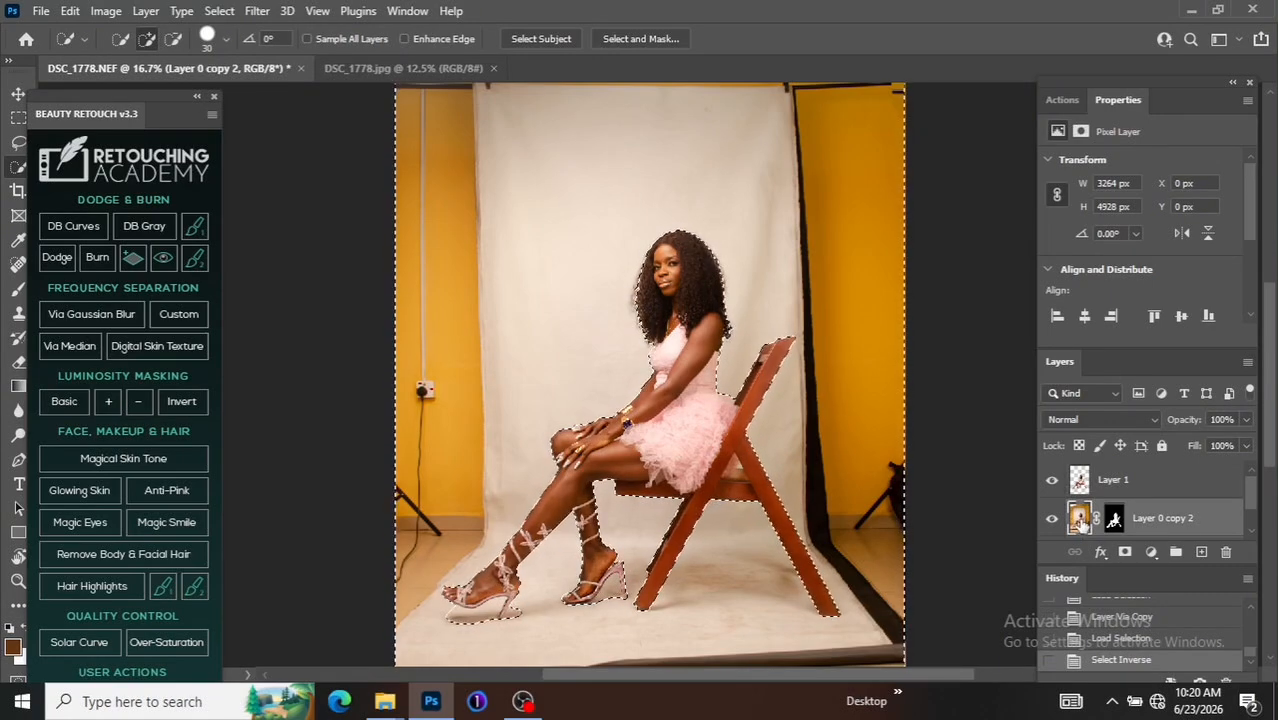
{"action": "key", "text": "ctrl+j"}
{"action": "key", "text": "ctrl+d"}
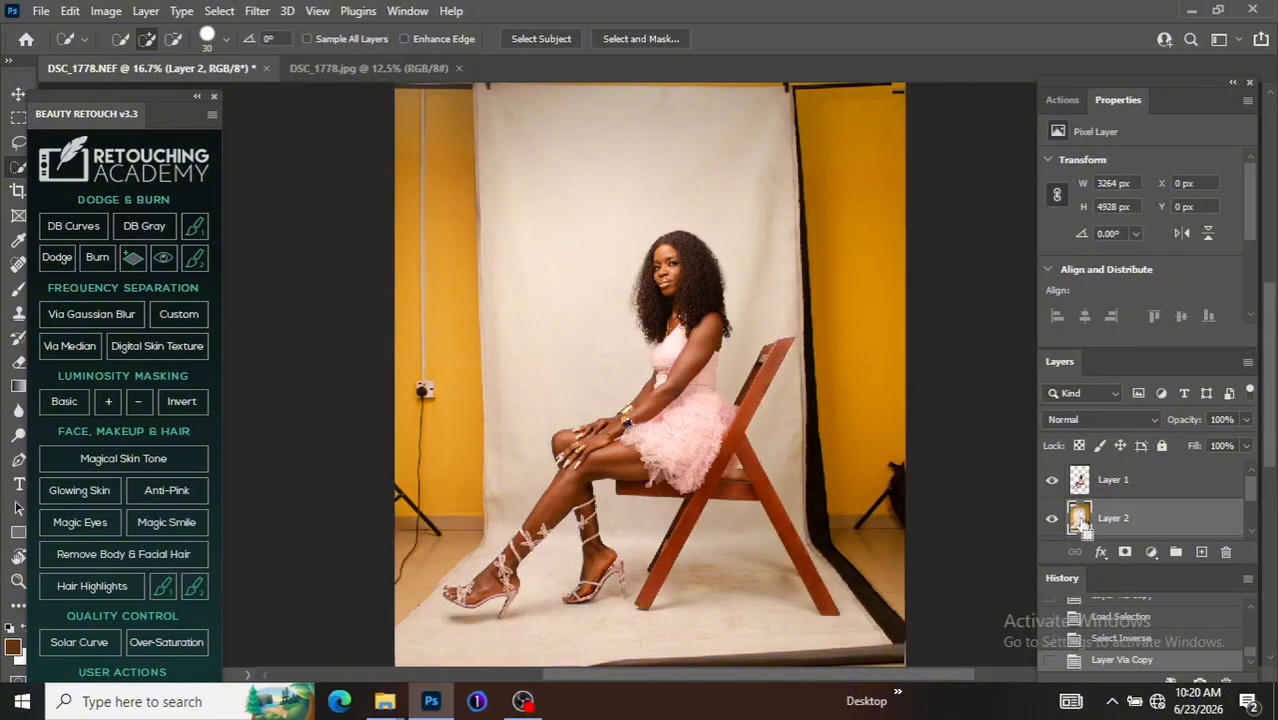
Step: Clone the cream backdrop over the upper part of the left yellow wall on Layer 2 with an 800 px brush
{"action": "key", "text": "ctrl+minus"}
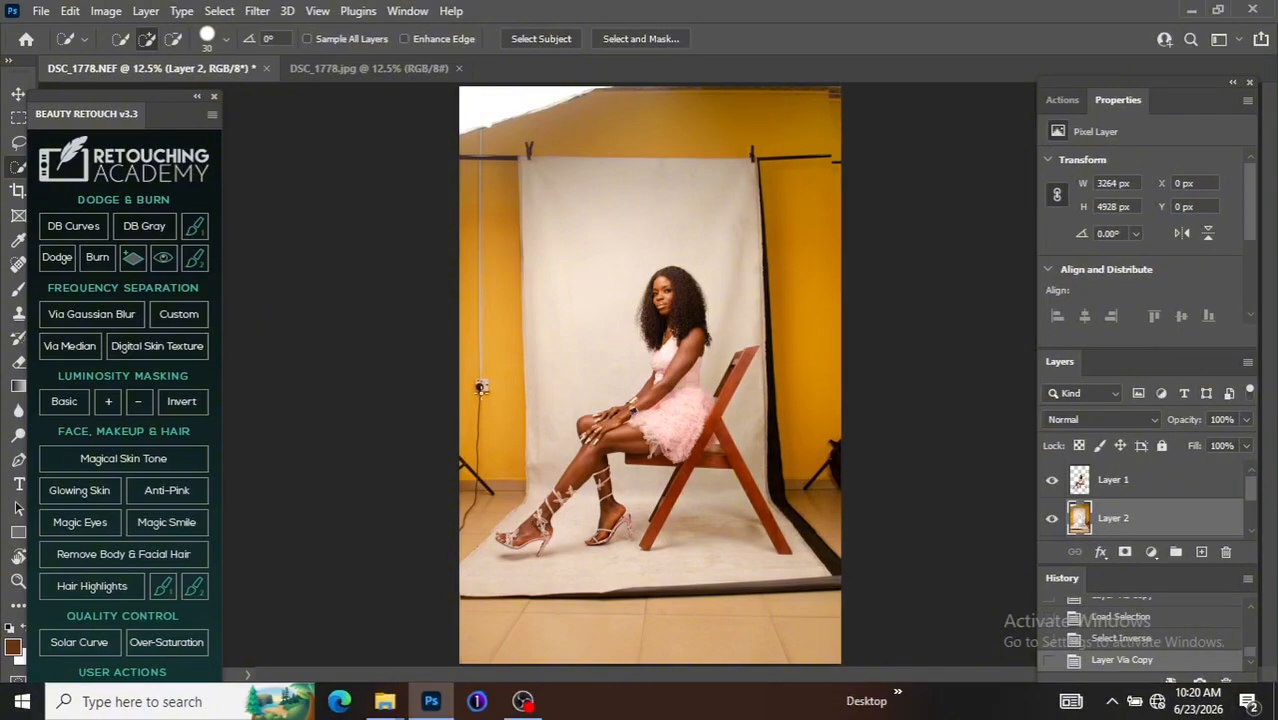
{"action": "key", "text": "m"}
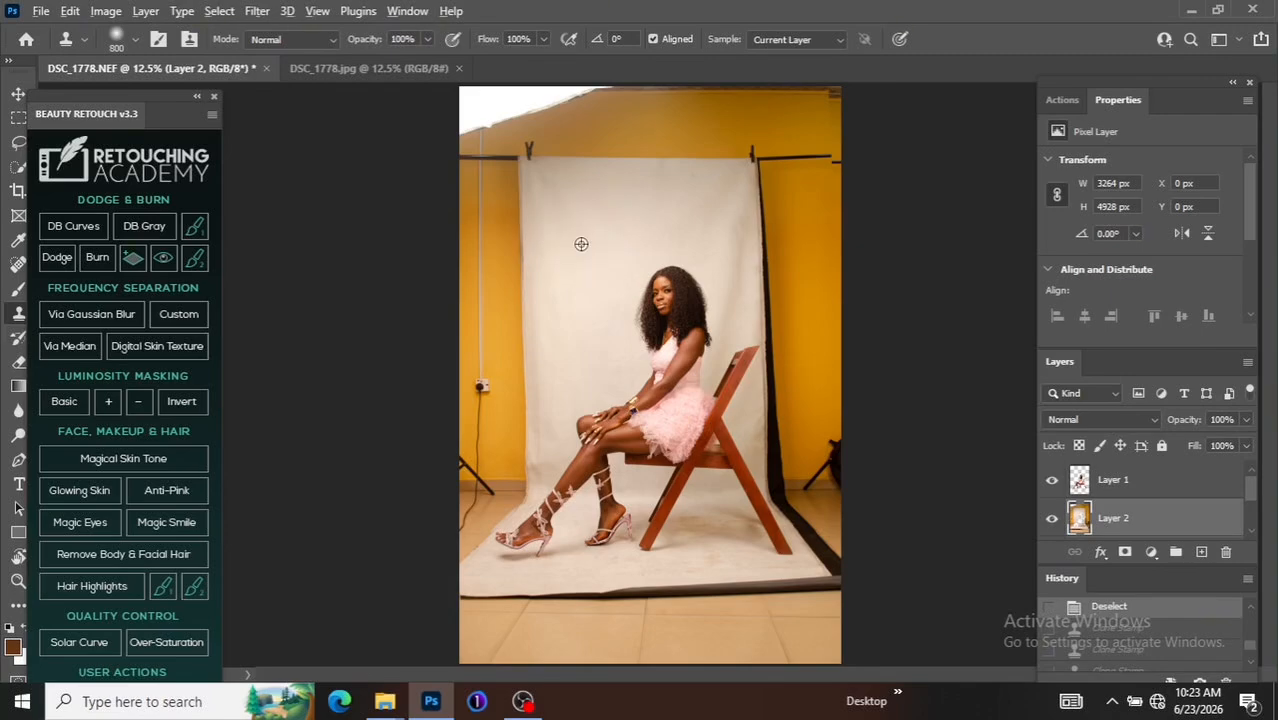
{"action": "left_click", "coordinate": [581, 244], "text": "alt"}
{"action": "mouse_move", "coordinate": [551, 200]}
{"action": "left_mouse_down"}
{"action": "mouse_move", "coordinate": [522, 211]}
{"action": "mouse_move", "coordinate": [529, 201]}
{"action": "mouse_move", "coordinate": [499, 190]}
{"action": "mouse_move", "coordinate": [516, 191]}
{"action": "mouse_move", "coordinate": [422, 183]}
{"action": "mouse_move", "coordinate": [427, 194]}
{"action": "left_mouse_up"}
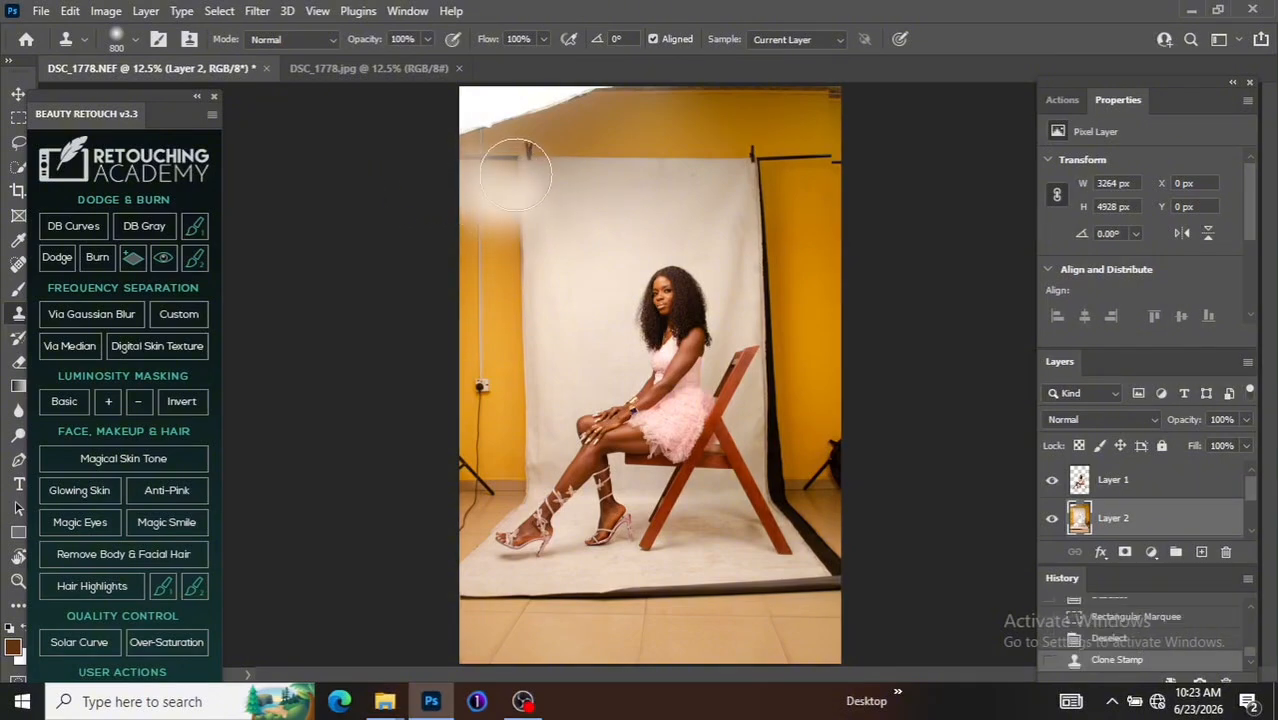
{"action": "left_click_drag", "start_coordinate": [518, 168], "coordinate": [412, 178]}
{"action": "left_click_drag", "start_coordinate": [527, 246], "coordinate": [391, 231]}
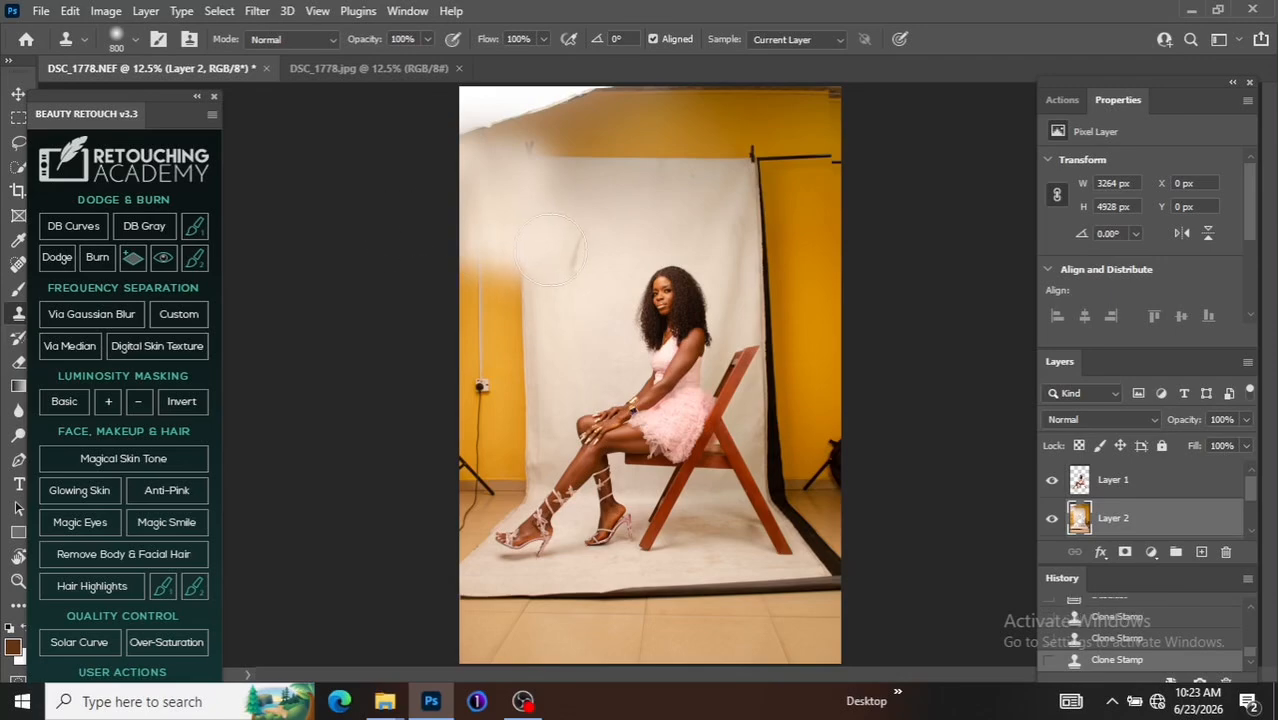
Step: Clone the backdrop down over the remaining left yellow wall, socket and light stand, and even out the cloned patch
{"action": "left_click", "coordinate": [610, 234], "text": "alt"}
{"action": "mouse_move", "coordinate": [610, 234]}
{"action": "left_mouse_down"}
{"action": "mouse_move", "coordinate": [585, 257]}
{"action": "mouse_move", "coordinate": [430, 301]}
{"action": "mouse_move", "coordinate": [536, 297]}
{"action": "mouse_move", "coordinate": [434, 314]}
{"action": "mouse_move", "coordinate": [548, 314]}
{"action": "mouse_move", "coordinate": [420, 307]}
{"action": "mouse_move", "coordinate": [506, 313]}
{"action": "mouse_move", "coordinate": [448, 348]}
{"action": "mouse_move", "coordinate": [570, 337]}
{"action": "mouse_move", "coordinate": [442, 368]}
{"action": "mouse_move", "coordinate": [556, 368]}
{"action": "mouse_move", "coordinate": [407, 404]}
{"action": "left_mouse_up"}
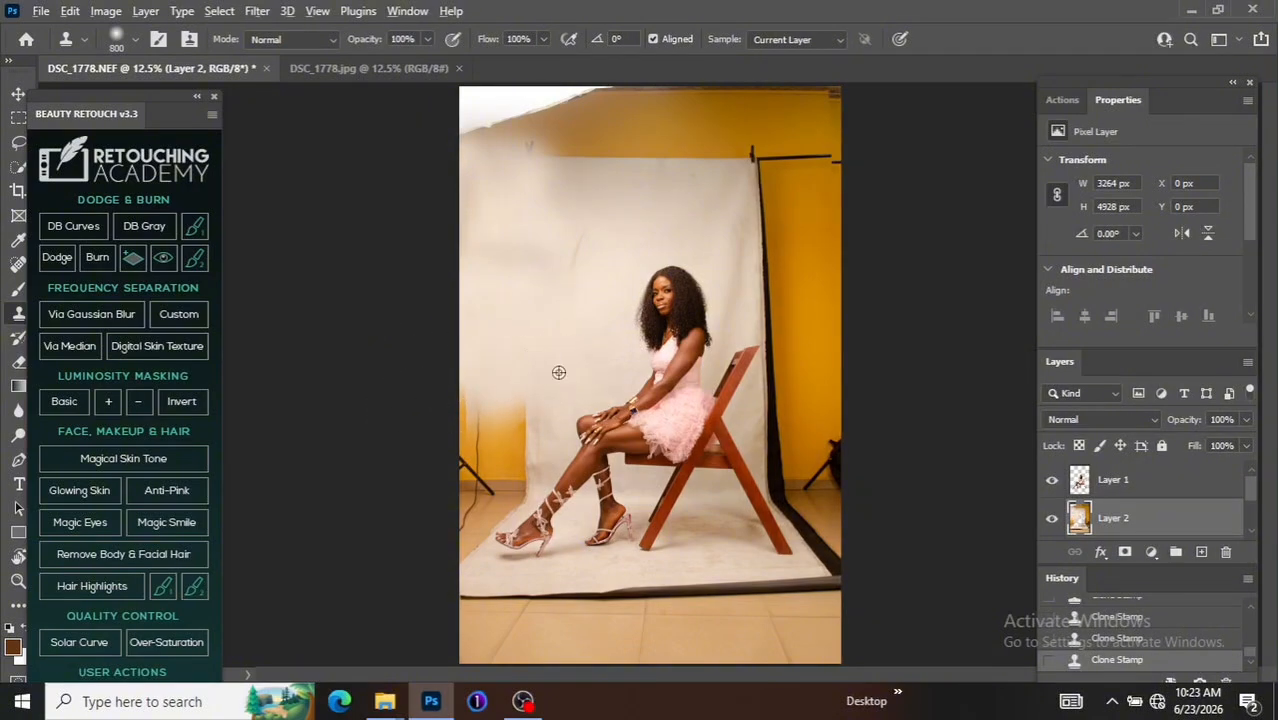
{"action": "mouse_move", "coordinate": [541, 405]}
{"action": "left_mouse_down"}
{"action": "mouse_move", "coordinate": [405, 422]}
{"action": "mouse_move", "coordinate": [383, 448]}
{"action": "mouse_move", "coordinate": [407, 445]}
{"action": "mouse_move", "coordinate": [386, 470]}
{"action": "mouse_move", "coordinate": [528, 462]}
{"action": "mouse_move", "coordinate": [507, 482]}
{"action": "mouse_move", "coordinate": [402, 483]}
{"action": "mouse_move", "coordinate": [534, 472]}
{"action": "mouse_move", "coordinate": [486, 488]}
{"action": "mouse_move", "coordinate": [374, 483]}
{"action": "mouse_move", "coordinate": [494, 409]}
{"action": "mouse_move", "coordinate": [560, 337]}
{"action": "left_mouse_up"}
{"action": "left_click", "coordinate": [536, 284], "text": "alt"}
{"action": "left_click_drag", "start_coordinate": [558, 268], "coordinate": [590, 236]}
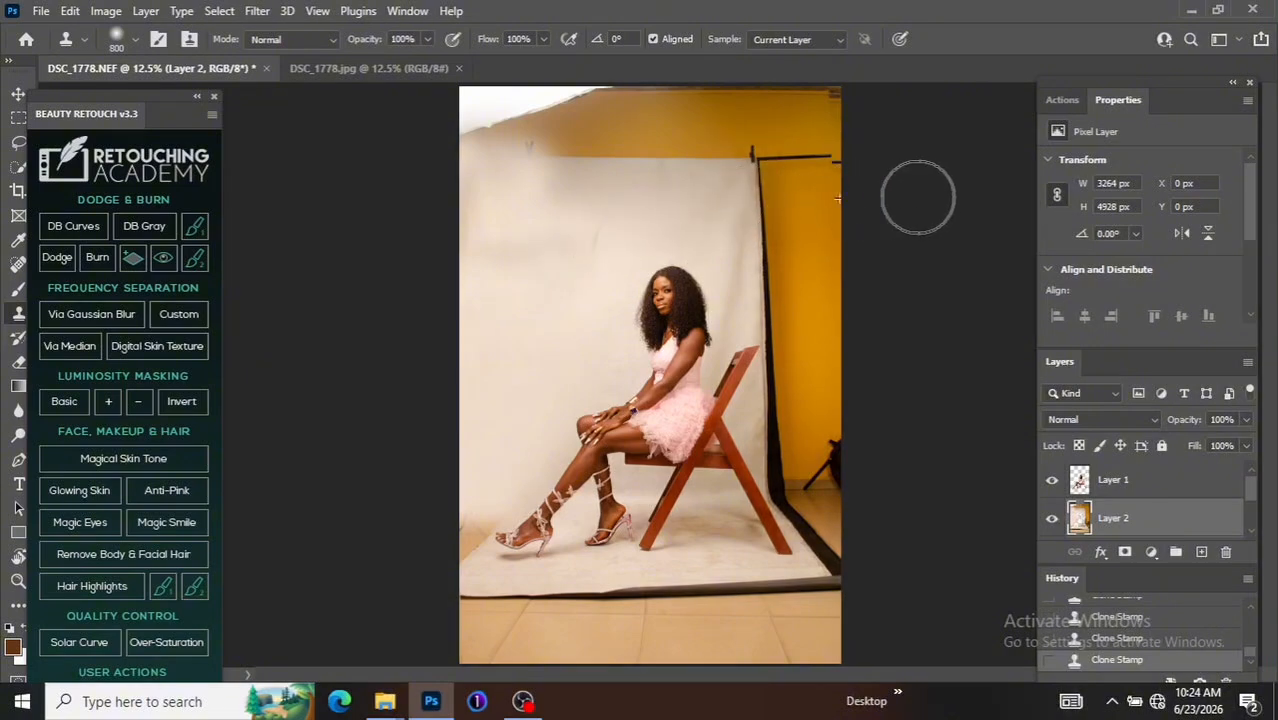
Step: Reduce the Clone Stamp brush to 500 px and cover the upper right yellow wall and backdrop stand with backdrop texture
{"action": "left_click", "coordinate": [717, 204], "text": "alt"}
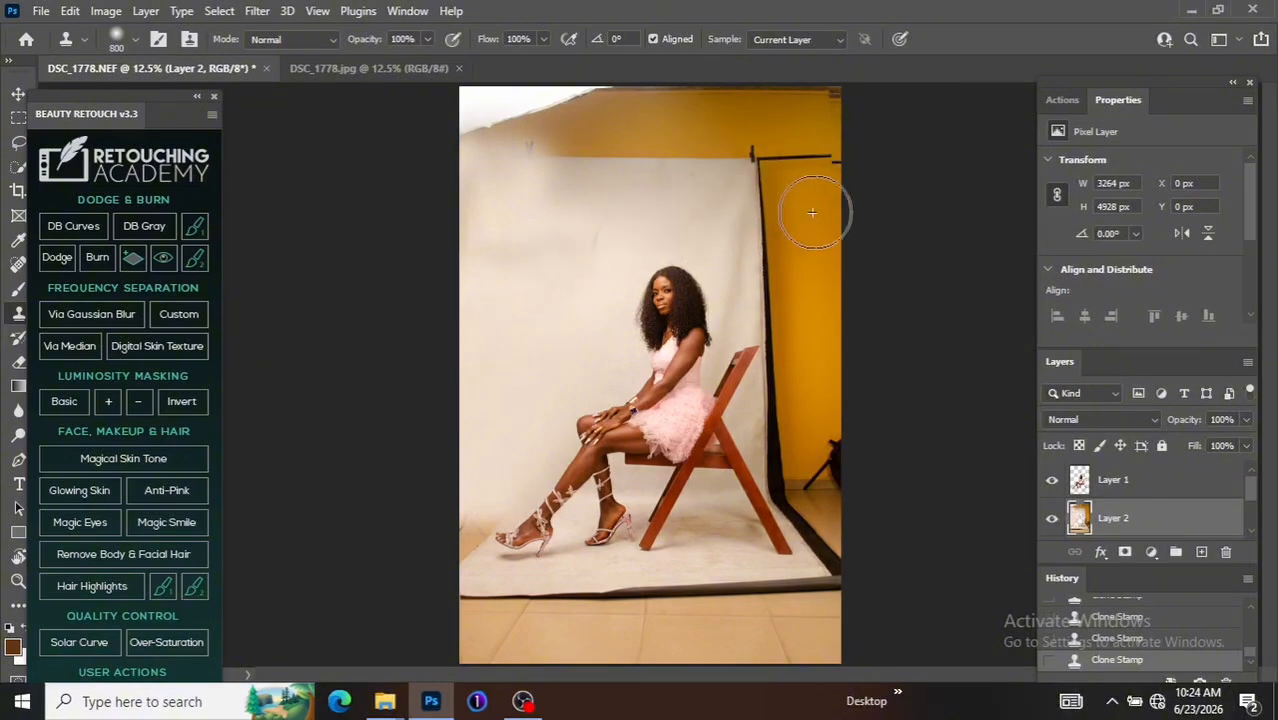
{"action": "mouse_move", "coordinate": [726, 215]}
{"action": "left_mouse_down"}
{"action": "mouse_move", "coordinate": [692, 215]}
{"action": "mouse_move", "coordinate": [835, 173]}
{"action": "mouse_move", "coordinate": [887, 199]}
{"action": "mouse_move", "coordinate": [780, 208]}
{"action": "mouse_move", "coordinate": [889, 177]}
{"action": "left_mouse_up"}
{"action": "key", "text": "bracketleft"}
{"action": "key", "text": "bracketleft"}
{"action": "key", "text": "bracketleft"}
{"action": "left_click", "coordinate": [741, 199], "text": "alt"}
{"action": "left_click", "coordinate": [690, 250], "text": "alt"}
{"action": "mouse_move", "coordinate": [675, 272]}
{"action": "left_mouse_down"}
{"action": "mouse_move", "coordinate": [585, 238]}
{"action": "mouse_move", "coordinate": [889, 227]}
{"action": "left_mouse_up"}
{"action": "left_click", "coordinate": [698, 220], "text": "alt"}
{"action": "left_click", "coordinate": [746, 228], "text": "alt"}
{"action": "mouse_move", "coordinate": [782, 238]}
{"action": "left_mouse_down"}
{"action": "mouse_move", "coordinate": [847, 240]}
{"action": "mouse_move", "coordinate": [806, 196]}
{"action": "left_mouse_up"}
{"action": "left_click", "coordinate": [721, 258], "text": "alt"}
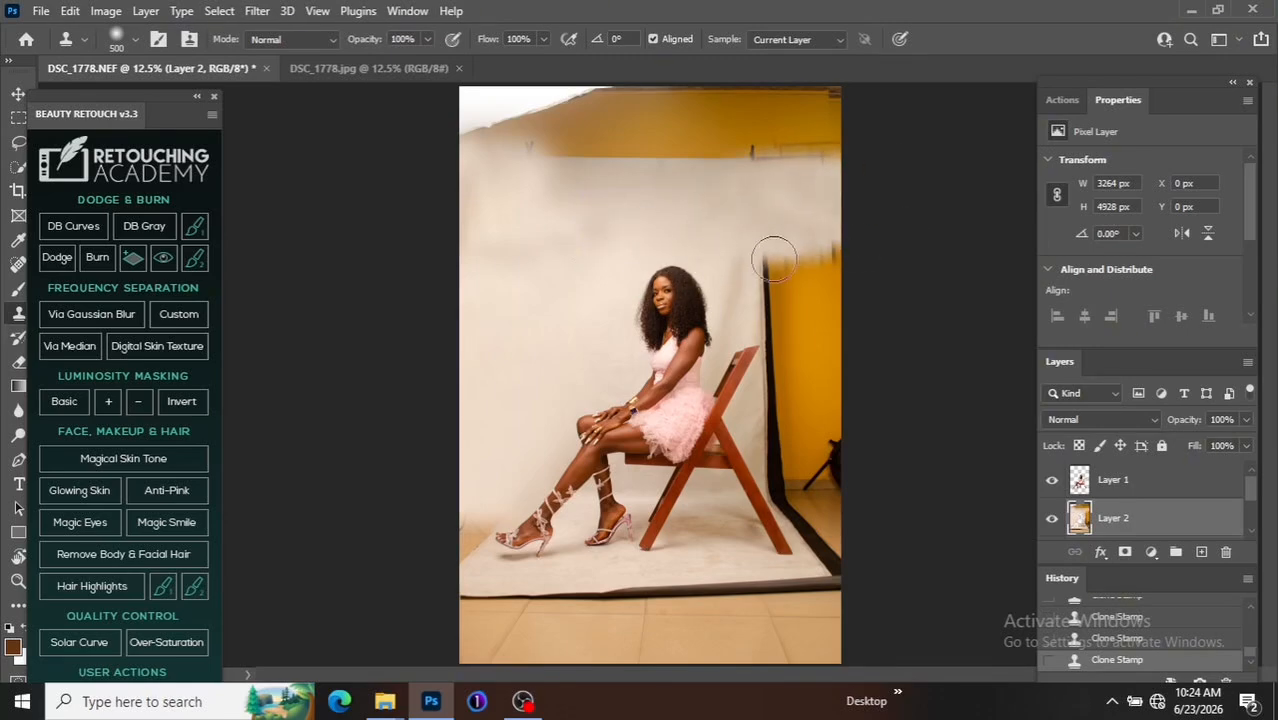
Step: Enlarge the Clone Stamp brush to 700 px and extend the cloned backdrop over the right wall beside the woman's head
{"action": "key", "text": "bracketright"}
{"action": "key", "text": "bracketright"}
{"action": "mouse_move", "coordinate": [765, 257]}
{"action": "left_mouse_down"}
{"action": "mouse_move", "coordinate": [706, 222]}
{"action": "mouse_move", "coordinate": [870, 342]}
{"action": "left_mouse_up"}
{"action": "left_click", "coordinate": [721, 227], "text": "alt"}
{"action": "left_click", "coordinate": [760, 242], "text": "alt"}
{"action": "left_click_drag", "start_coordinate": [806, 250], "coordinate": [886, 256]}
{"action": "left_click", "coordinate": [726, 242], "text": "alt"}
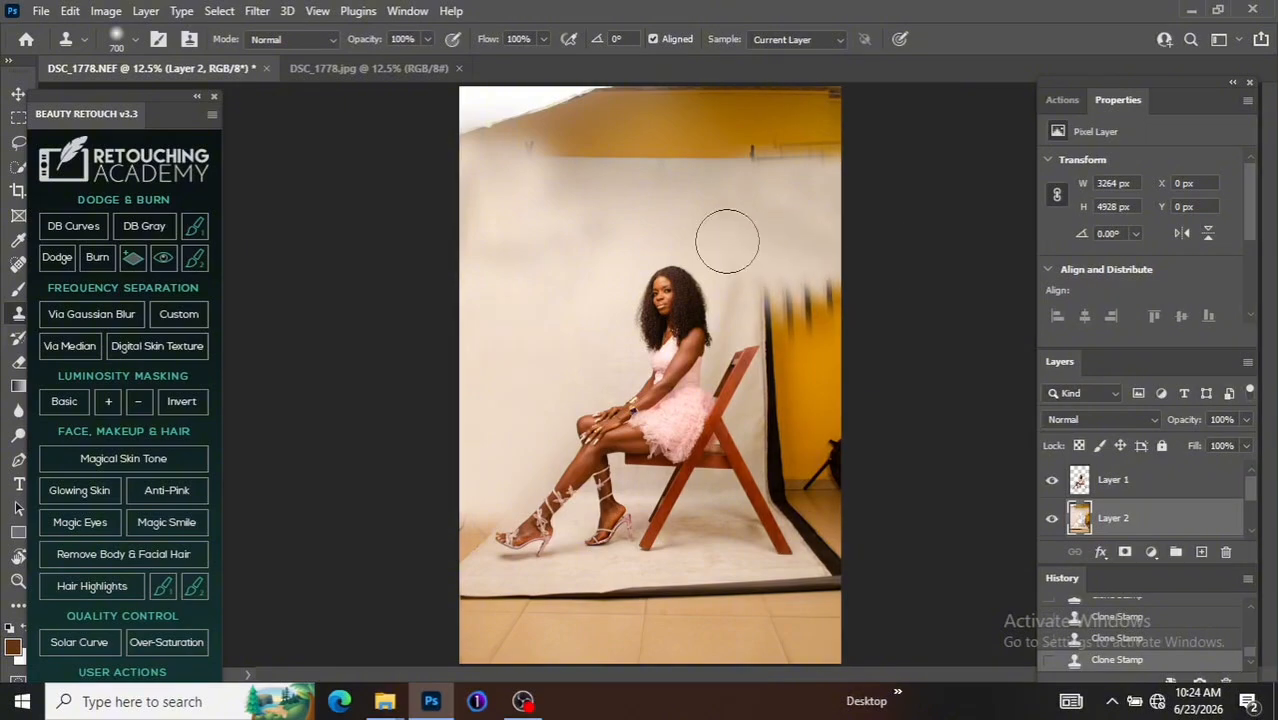
Step: Clone the backdrop over the yellow wall and black backdrop edge to the right of the chair's back and seat
{"action": "mouse_move", "coordinate": [786, 314]}
{"action": "left_mouse_down"}
{"action": "mouse_move", "coordinate": [816, 306]}
{"action": "mouse_move", "coordinate": [879, 348]}
{"action": "left_mouse_up"}
{"action": "left_click", "coordinate": [741, 272], "text": "alt"}
{"action": "mouse_move", "coordinate": [787, 362]}
{"action": "left_mouse_down"}
{"action": "mouse_move", "coordinate": [830, 365]}
{"action": "mouse_move", "coordinate": [790, 383]}
{"action": "mouse_move", "coordinate": [808, 418]}
{"action": "mouse_move", "coordinate": [763, 404]}
{"action": "mouse_move", "coordinate": [864, 382]}
{"action": "left_mouse_up"}
{"action": "left_click", "coordinate": [770, 297], "text": "alt"}
{"action": "left_click", "coordinate": [778, 407]}
{"action": "left_click", "coordinate": [778, 282], "text": "alt"}
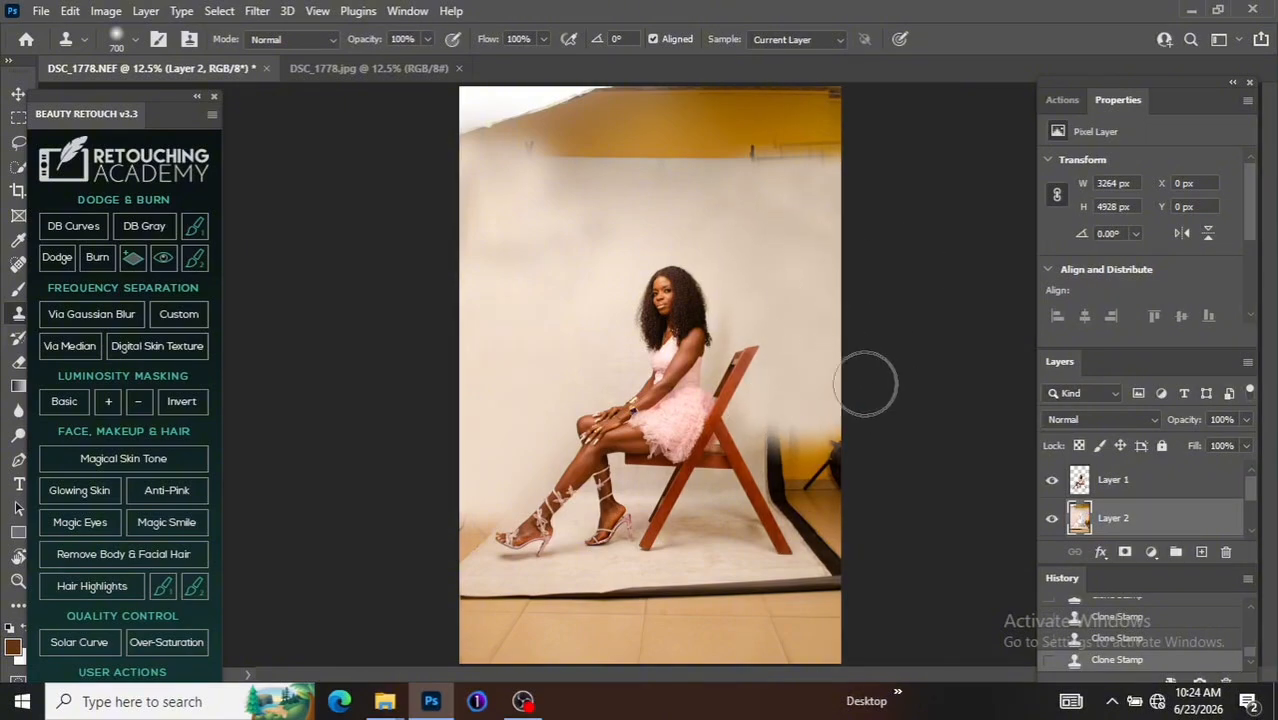
{"action": "left_click", "coordinate": [786, 326], "text": "alt"}
{"action": "left_click_drag", "start_coordinate": [775, 456], "coordinate": [856, 476]}
Step: Smooth the backdrop behind the chair back and clone over the wall and light stand beside the chair's rear leg
{"action": "left_click", "coordinate": [801, 317], "text": "alt"}
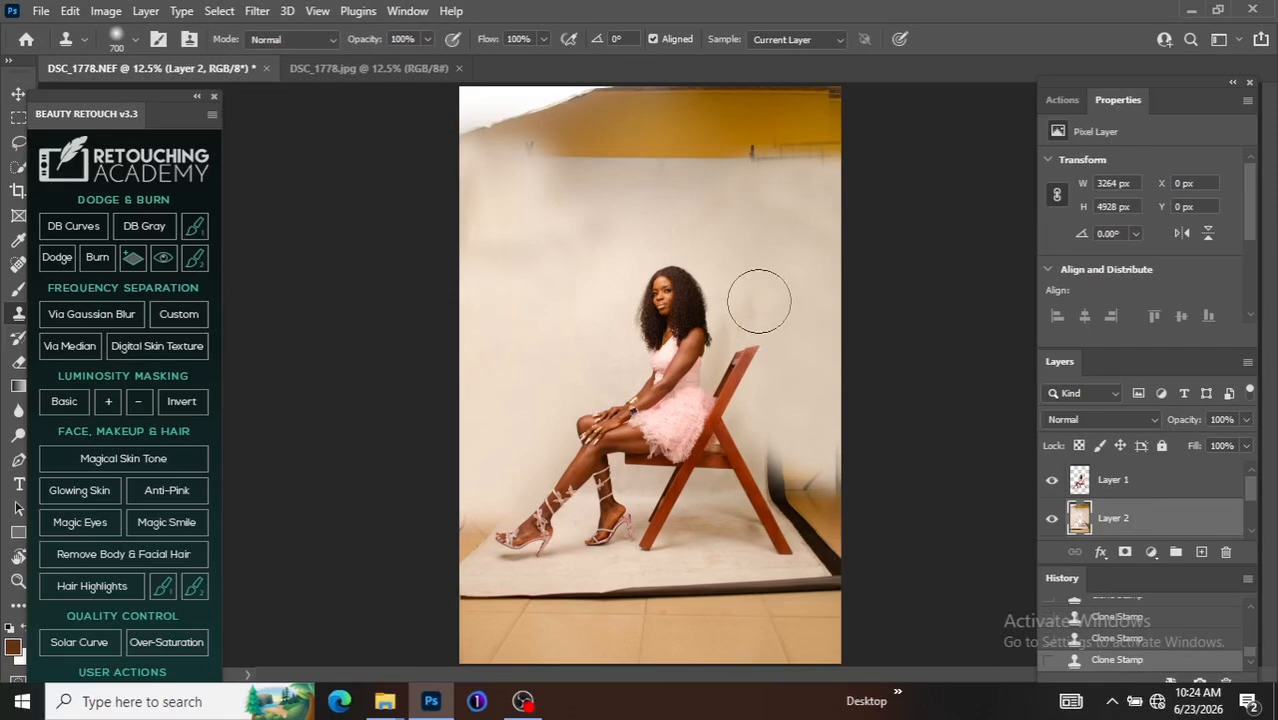
{"action": "left_click", "coordinate": [783, 280], "text": "alt"}
{"action": "left_click_drag", "start_coordinate": [745, 322], "coordinate": [724, 342]}
{"action": "left_click", "coordinate": [789, 411], "text": "alt"}
{"action": "mouse_move", "coordinate": [783, 475]}
{"action": "left_mouse_down"}
{"action": "mouse_move", "coordinate": [902, 457]}
{"action": "mouse_move", "coordinate": [893, 445]}
{"action": "left_mouse_up"}
{"action": "left_click", "coordinate": [789, 412], "text": "alt"}
{"action": "left_click", "coordinate": [786, 499]}
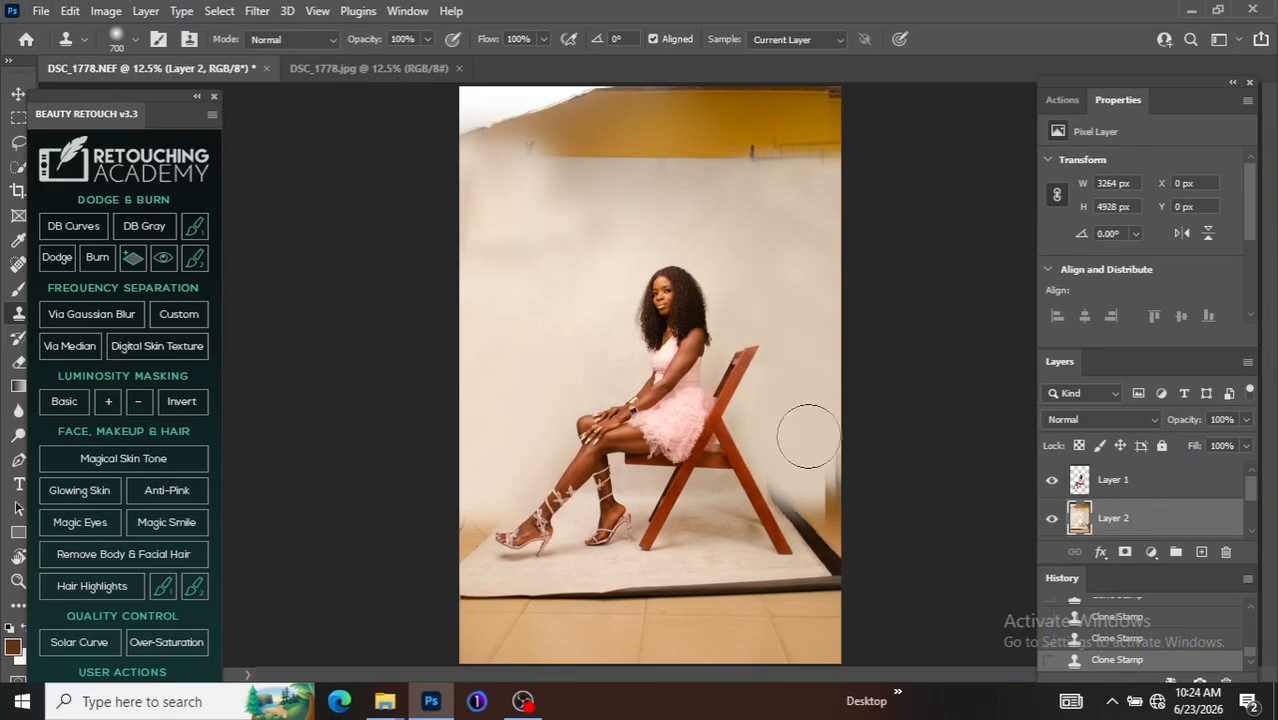
Step: Clone over the right part of the yellow strip at the photo's top, and stretch the upper backdrop area upward to push out the rest
{"action": "mouse_move", "coordinate": [844, 71]}
{"action": "left_mouse_down"}
{"action": "mouse_move", "coordinate": [790, 228]}
{"action": "mouse_move", "coordinate": [820, 89]}
{"action": "mouse_move", "coordinate": [771, 140]}
{"action": "mouse_move", "coordinate": [745, 90]}
{"action": "mouse_move", "coordinate": [727, 193]}
{"action": "mouse_move", "coordinate": [675, 73]}
{"action": "mouse_move", "coordinate": [670, 153]}
{"action": "left_mouse_up"}
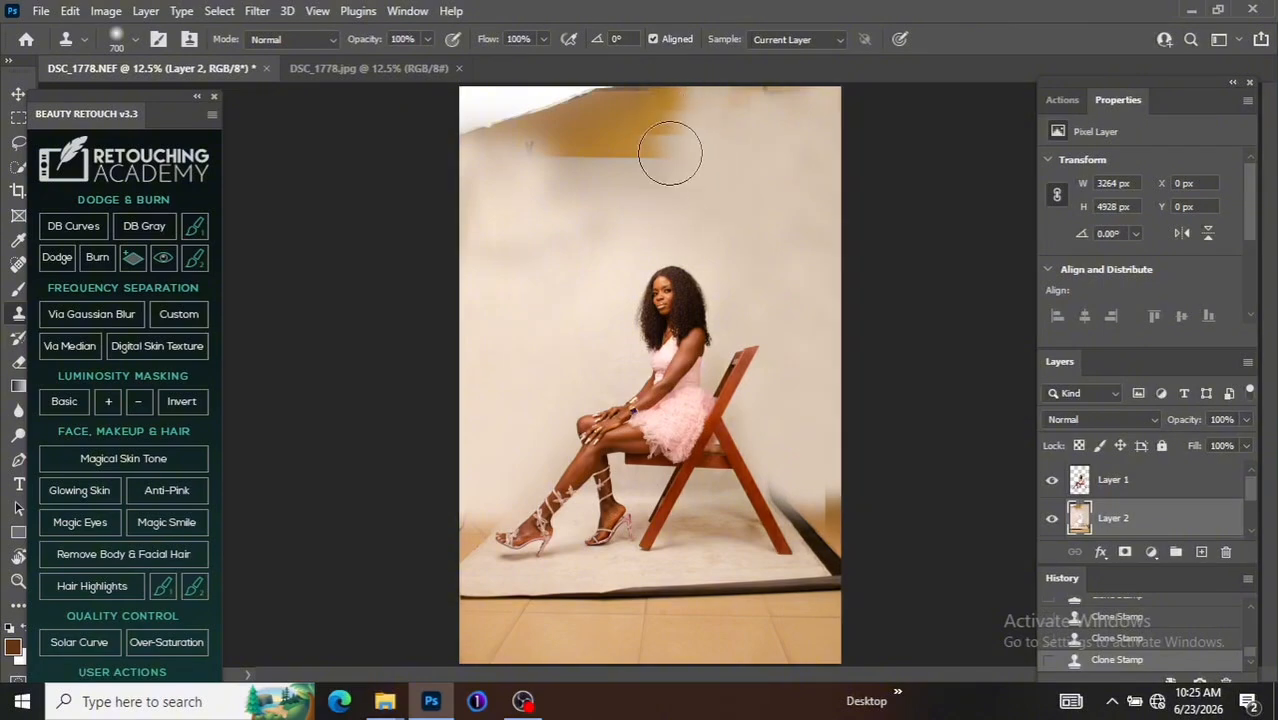
{"action": "key", "text": "ctrl+minus"}
{"action": "key", "text": "m"}
{"action": "mouse_move", "coordinate": [521, 180]}
{"action": "left_mouse_down"}
{"action": "mouse_move", "coordinate": [619, 177]}
{"action": "mouse_move", "coordinate": [856, 280]}
{"action": "left_mouse_up"}
{"action": "key", "text": "ctrl+t"}
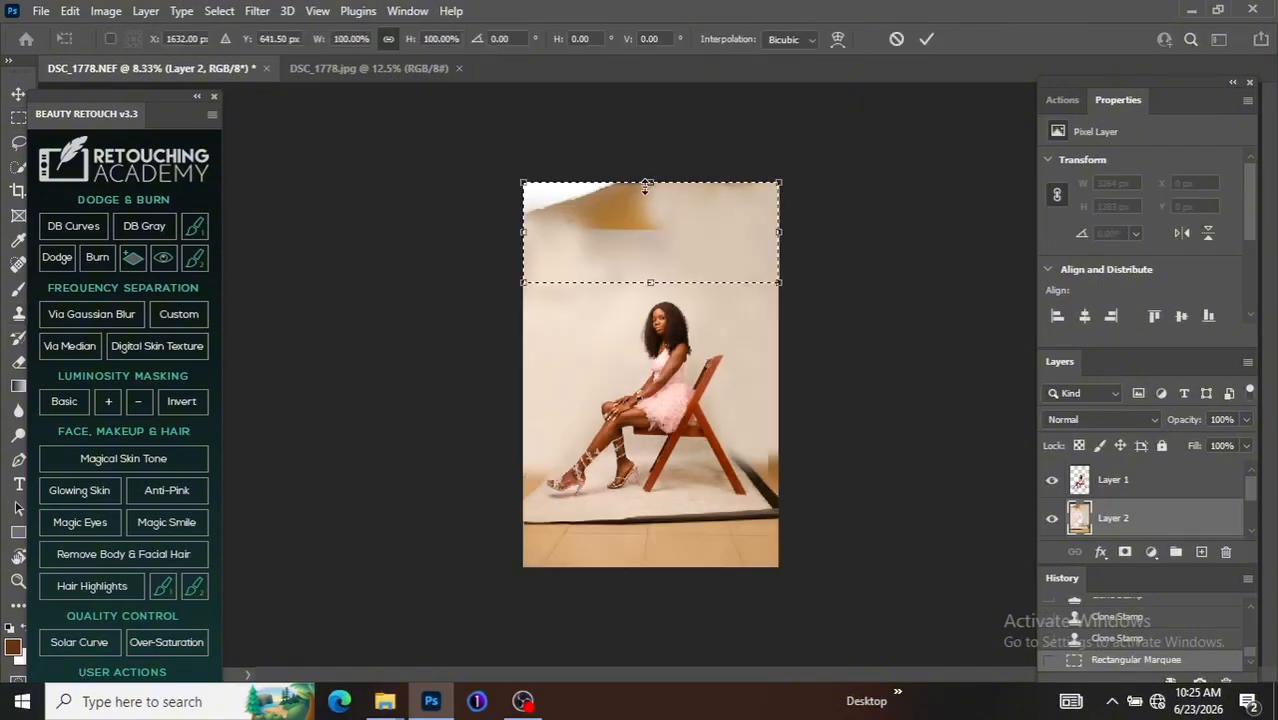
{"action": "left_click_drag", "start_coordinate": [645, 185], "coordinate": [647, 82]}
{"action": "key", "text": "Return"}
{"action": "key", "text": "ctrl+d"}
{"action": "key", "text": "ctrl+plus"}
{"action": "key", "text": "ctrl+plus"}
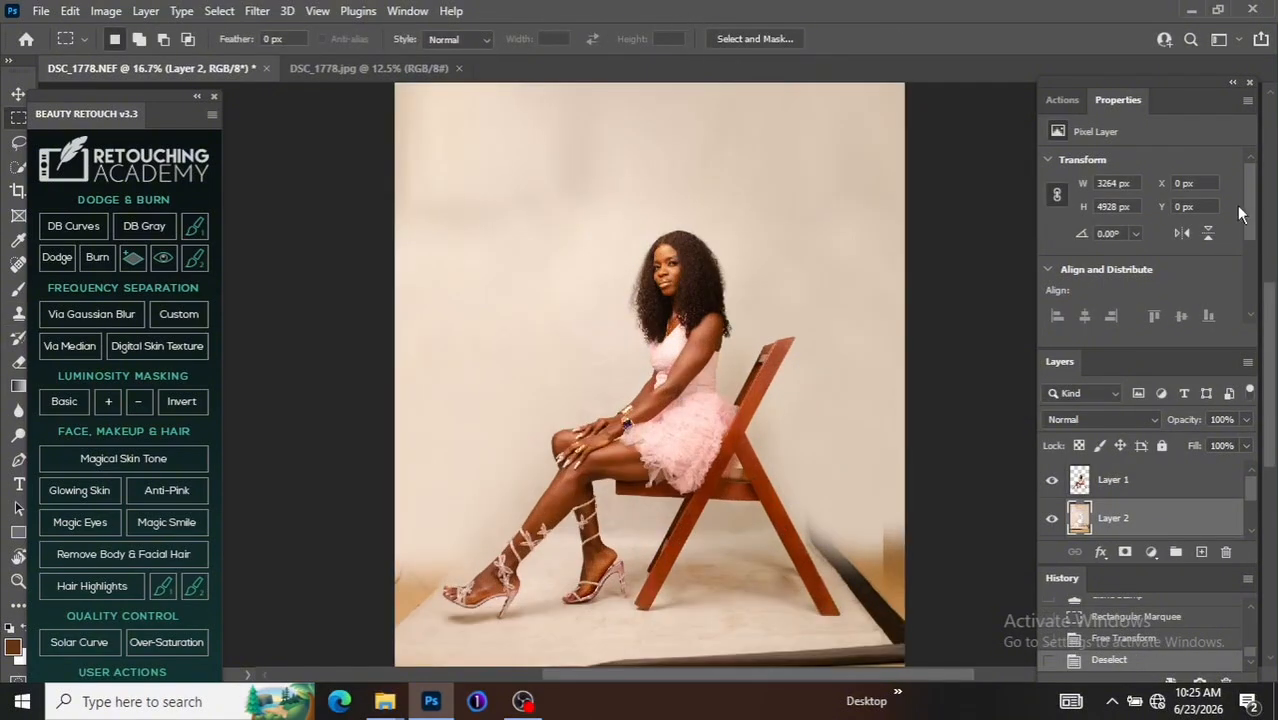
Step: Clone the backdrop over the dark smudge and wall remnant to the right of the chair legs with a 500 px brush
{"action": "scroll", "coordinate": [800, 300], "scroll_direction": "down", "scroll_amount": 5}
{"action": "key", "text": "s"}
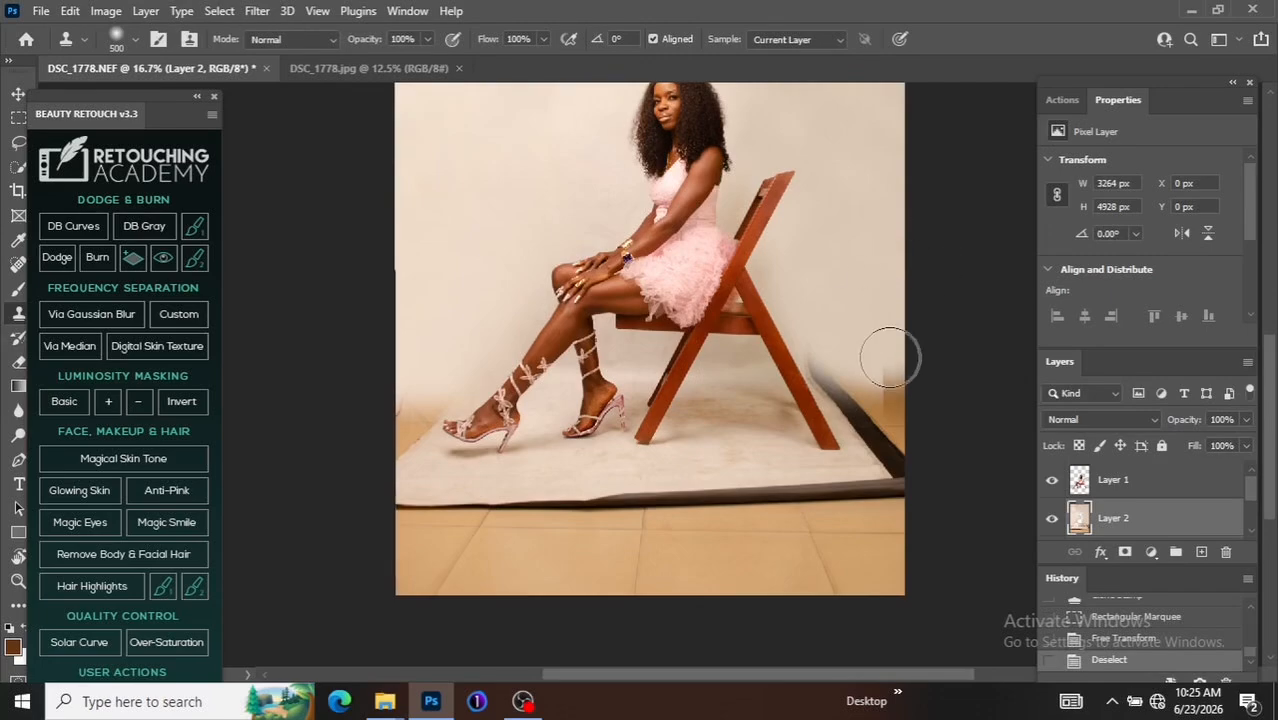
{"action": "left_click_drag", "start_coordinate": [890, 357], "coordinate": [890, 387]}
{"action": "mouse_move", "coordinate": [822, 357]}
{"action": "left_mouse_down"}
{"action": "mouse_move", "coordinate": [888, 342]}
{"action": "mouse_move", "coordinate": [857, 388]}
{"action": "left_mouse_up"}
{"action": "left_click", "coordinate": [857, 396]}
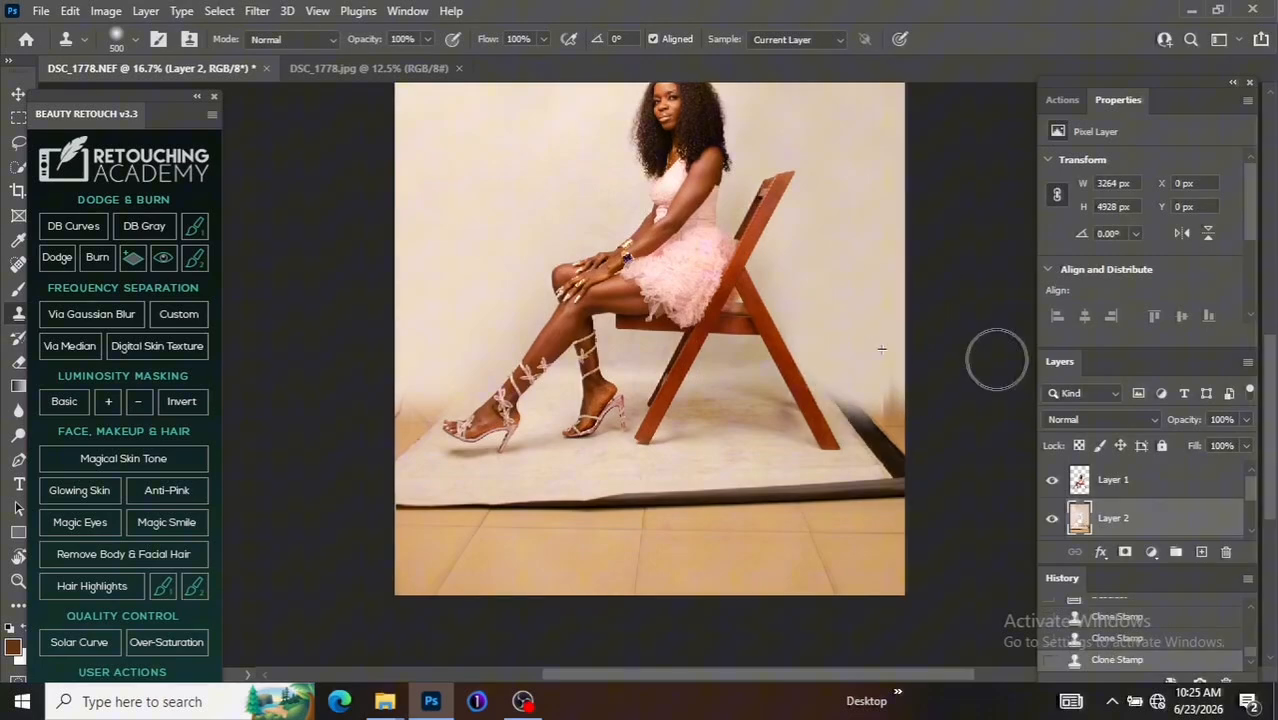
Step: Reduce the Clone Stamp brush to 250 px and cover the wall remnant left of the woman's sandals
{"action": "left_click", "coordinate": [455, 485]}
{"action": "key", "text": "bracketleft"}
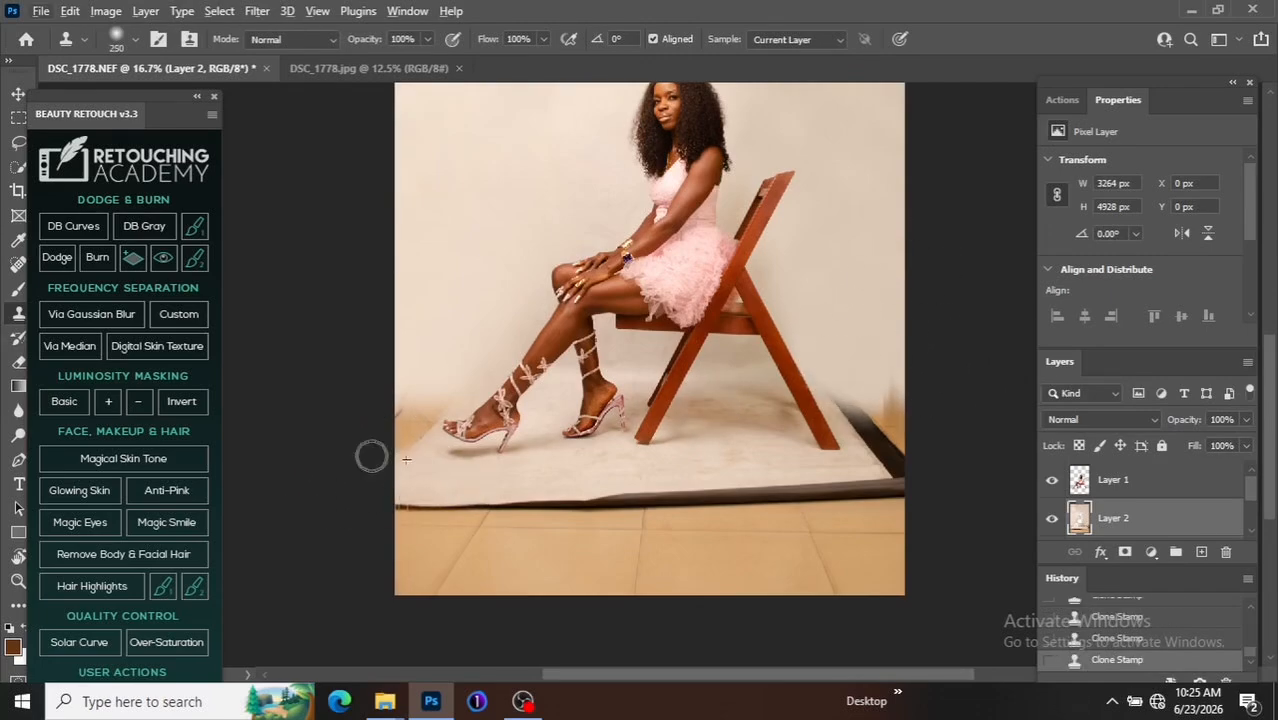
{"action": "left_click_drag", "start_coordinate": [457, 382], "coordinate": [402, 448]}
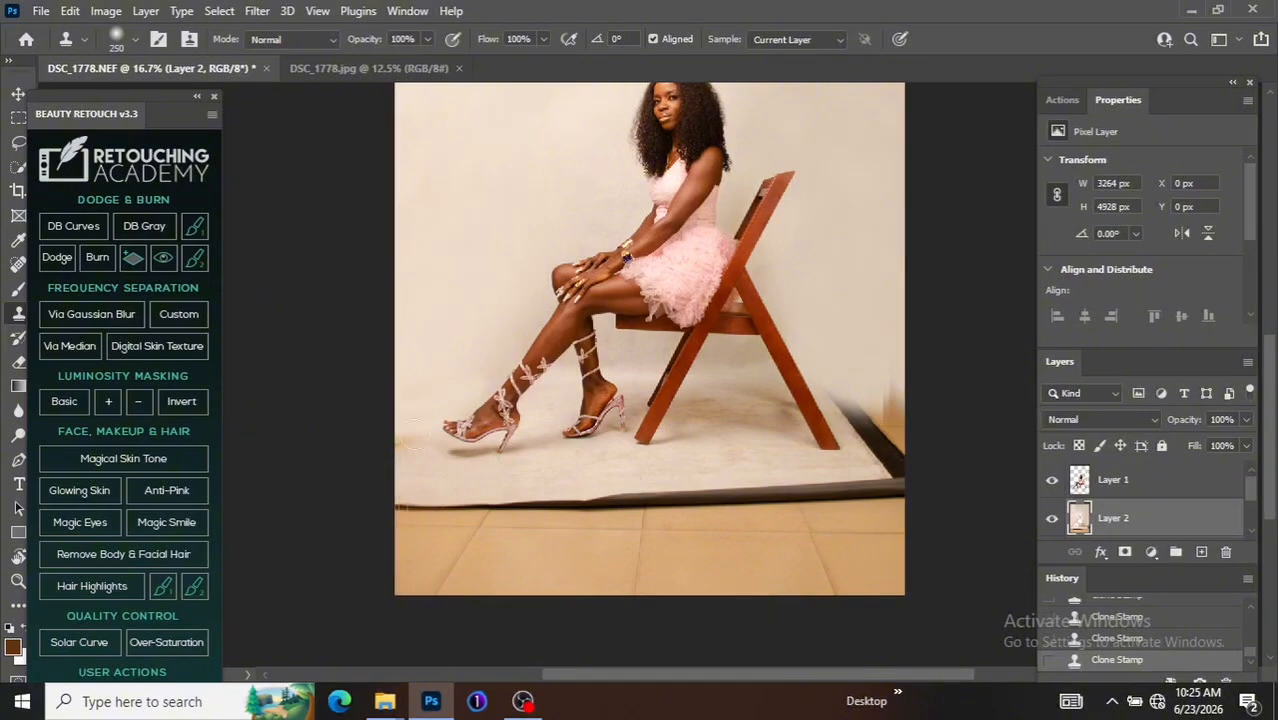
Step: Clone the floor cloth and backdrop over the black edge and wall remnants in the lower right corner behind the chair
{"action": "mouse_move", "coordinate": [843, 462]}
{"action": "left_mouse_down"}
{"action": "mouse_move", "coordinate": [913, 475]}
{"action": "mouse_move", "coordinate": [854, 460]}
{"action": "mouse_move", "coordinate": [853, 424]}
{"action": "mouse_move", "coordinate": [798, 469]}
{"action": "mouse_move", "coordinate": [952, 442]}
{"action": "left_mouse_up"}
{"action": "left_click_drag", "start_coordinate": [856, 468], "coordinate": [934, 446]}
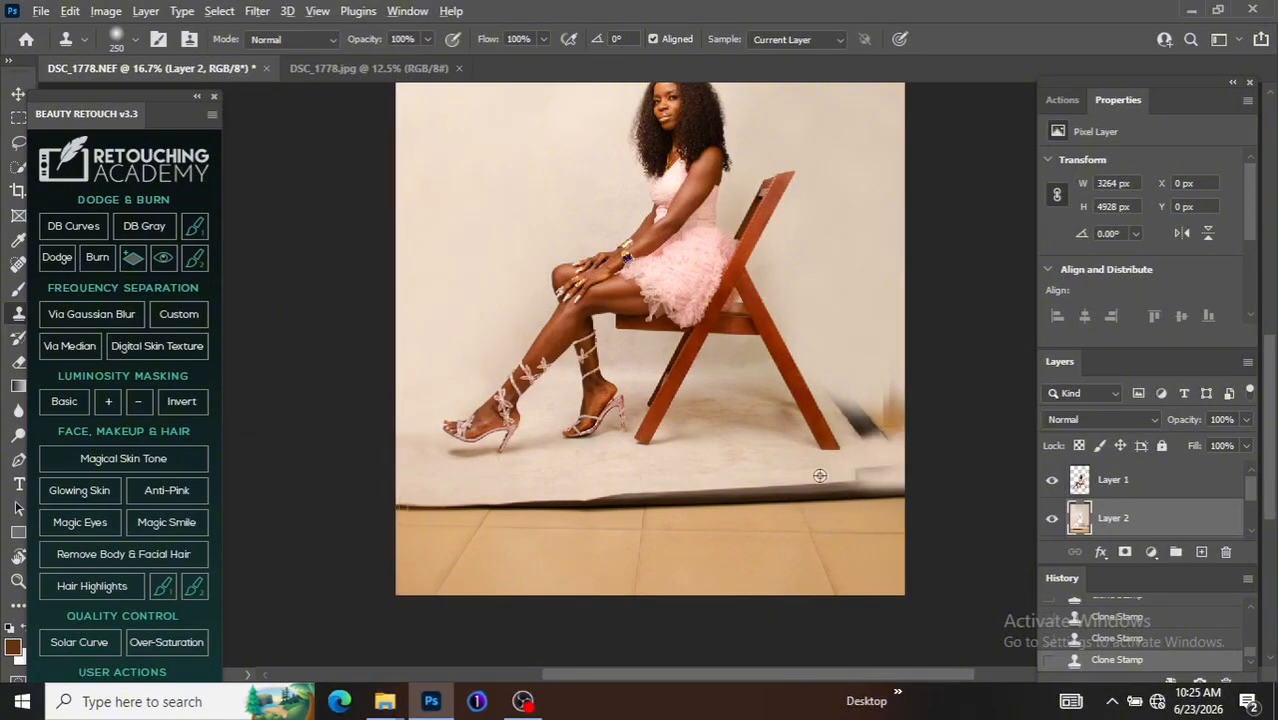
{"action": "left_click", "coordinate": [820, 476], "text": "alt"}
{"action": "mouse_move", "coordinate": [836, 358]}
{"action": "left_mouse_down"}
{"action": "mouse_move", "coordinate": [879, 444]}
{"action": "mouse_move", "coordinate": [919, 390]}
{"action": "left_mouse_up"}
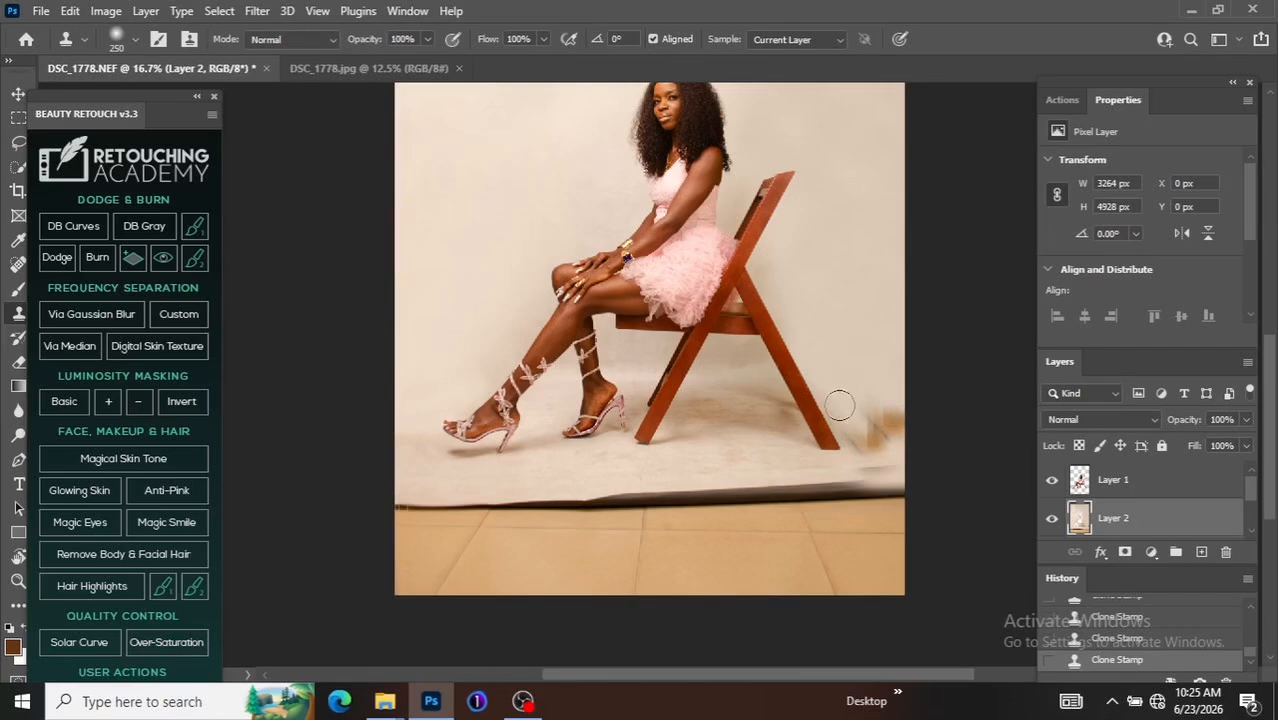
{"action": "mouse_move", "coordinate": [839, 405]}
{"action": "left_mouse_down"}
{"action": "mouse_move", "coordinate": [868, 421]}
{"action": "mouse_move", "coordinate": [861, 389]}
{"action": "mouse_move", "coordinate": [941, 425]}
{"action": "left_mouse_up"}
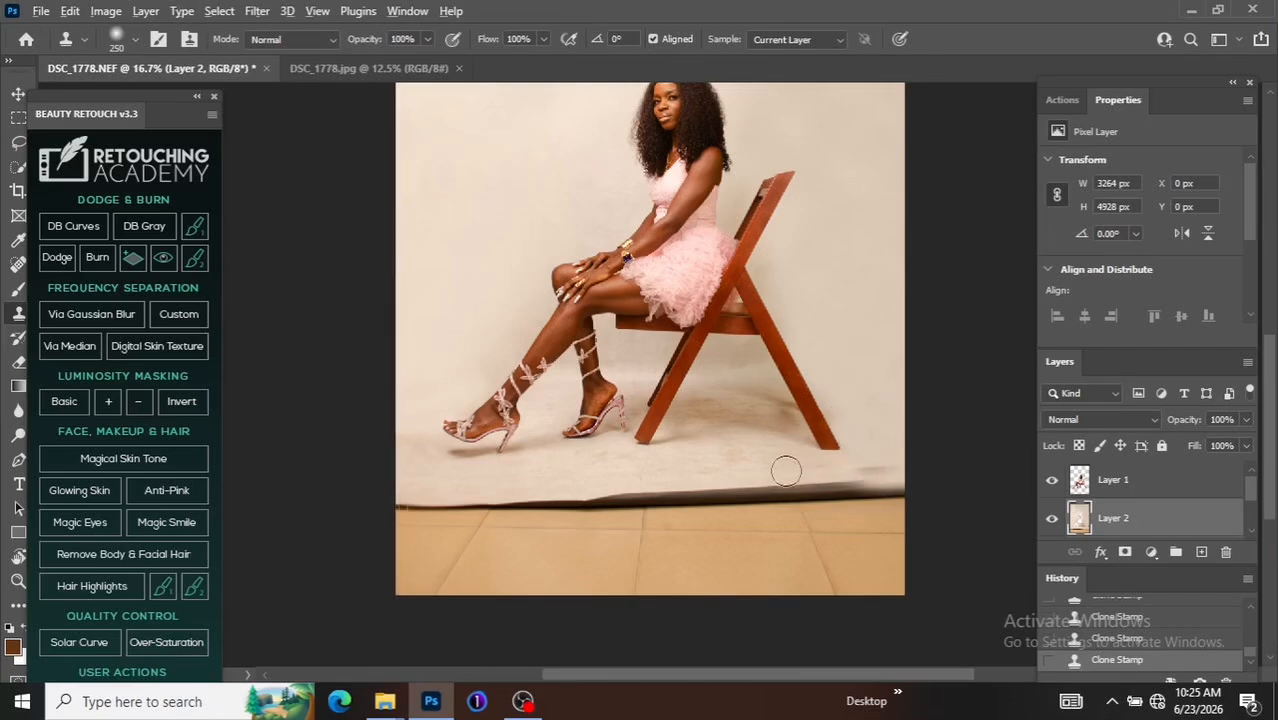
Step: Undo the last two clone strokes on Layer 2
{"action": "key", "text": "ctrl+z"}
{"action": "key", "text": "ctrl+z"}
{"action": "key", "text": "ctrl+minus"}
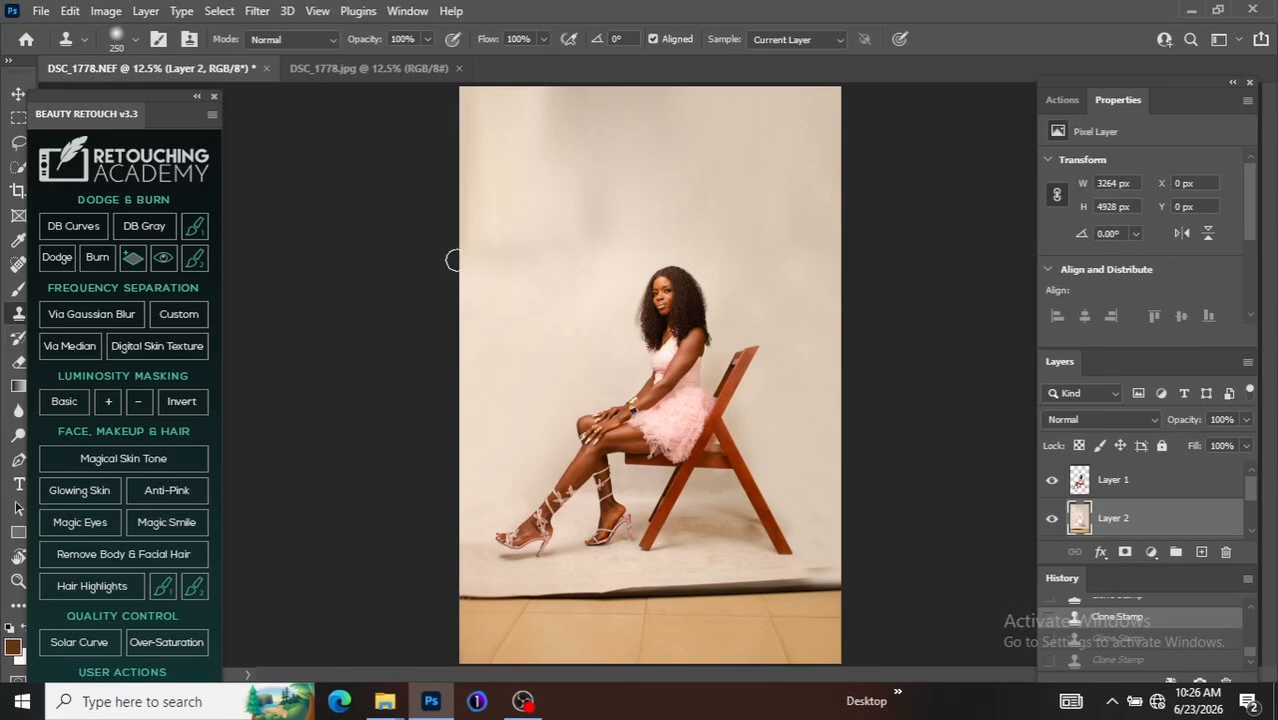
Step: Crop the photo to a 4:5 (8:10) ratio, framing it above the tiled floor and the backdrop's dark front edge
{"action": "left_click", "coordinate": [18, 201]}
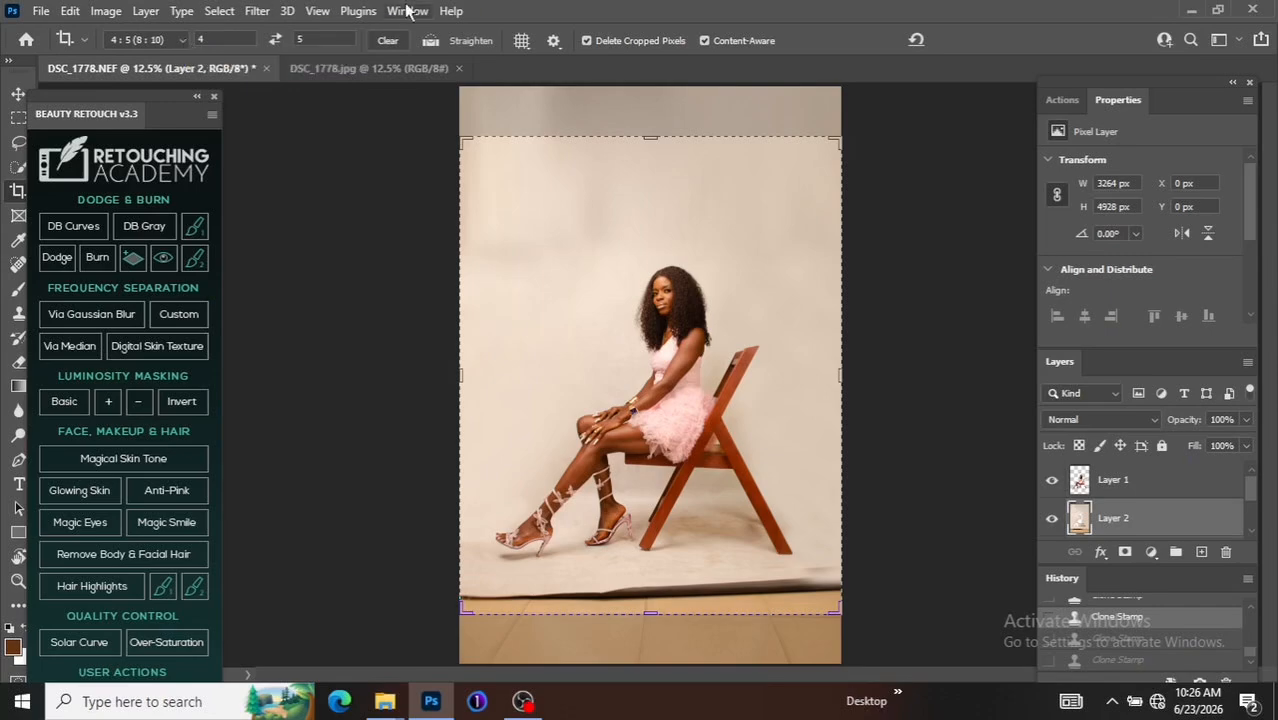
{"action": "left_click", "coordinate": [839, 141]}
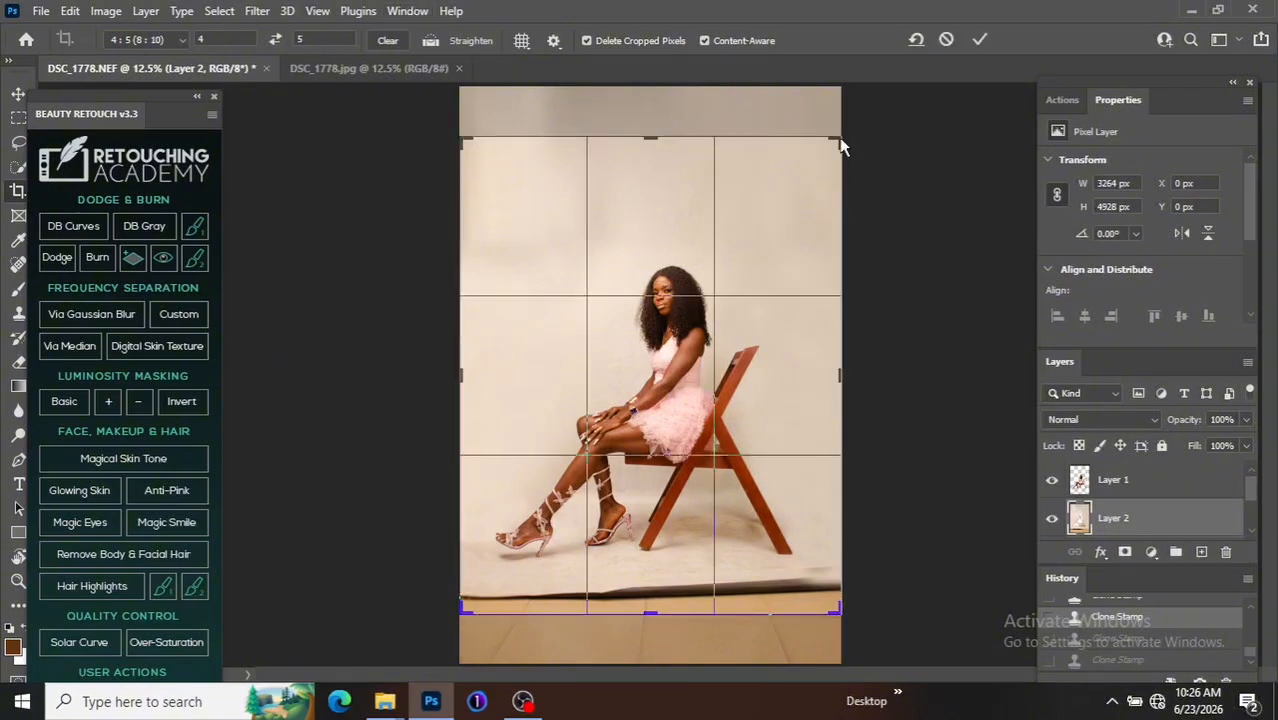
{"action": "left_click_drag", "start_coordinate": [698, 282], "coordinate": [697, 324]}
{"action": "key", "text": "Return"}
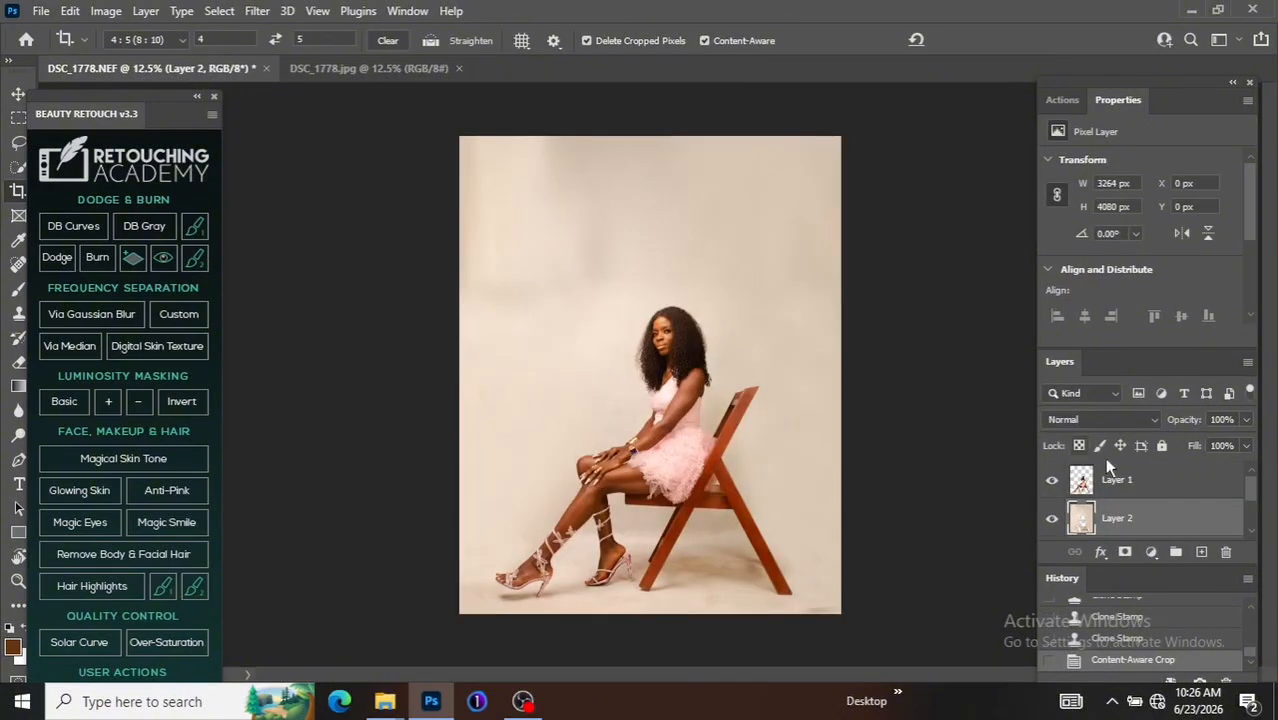
Step: Start a 4:5 content-aware crop and extend its frame beyond the image's top, sides and bottom
{"action": "left_click", "coordinate": [18, 191]}
{"action": "key", "text": "ctrl+minus"}
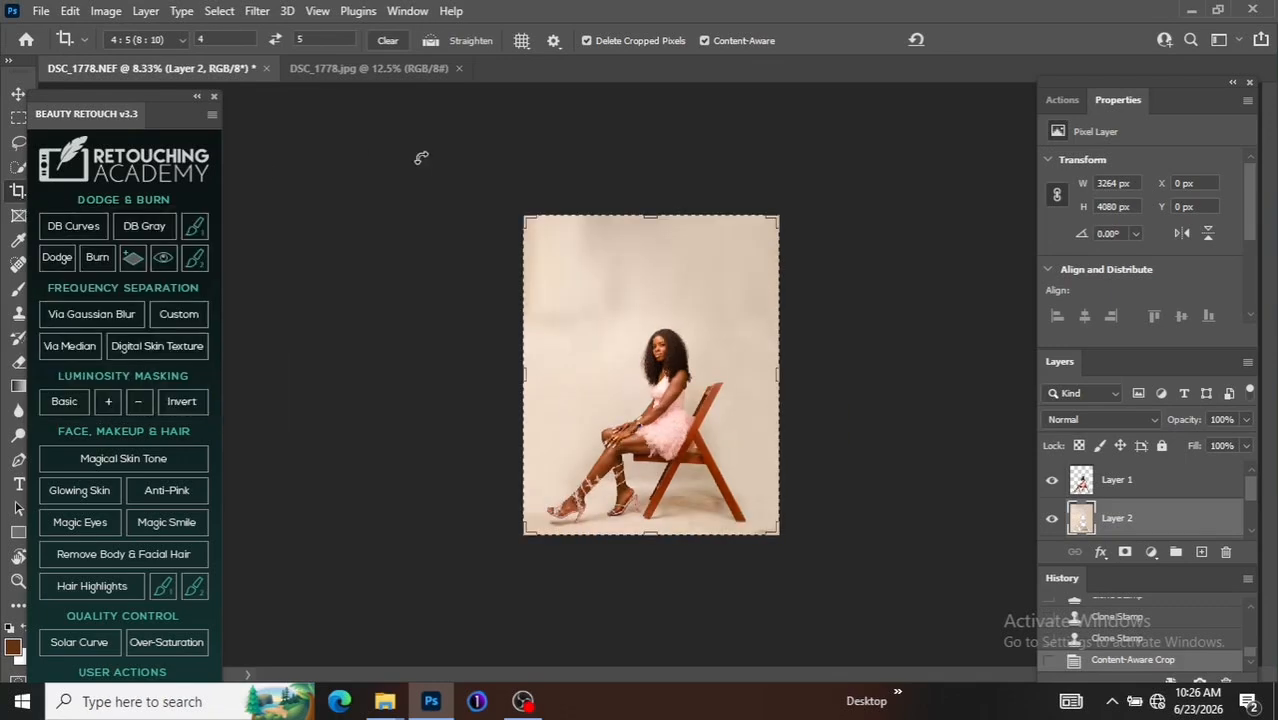
{"action": "left_click_drag", "start_coordinate": [659, 226], "coordinate": [665, 182]}
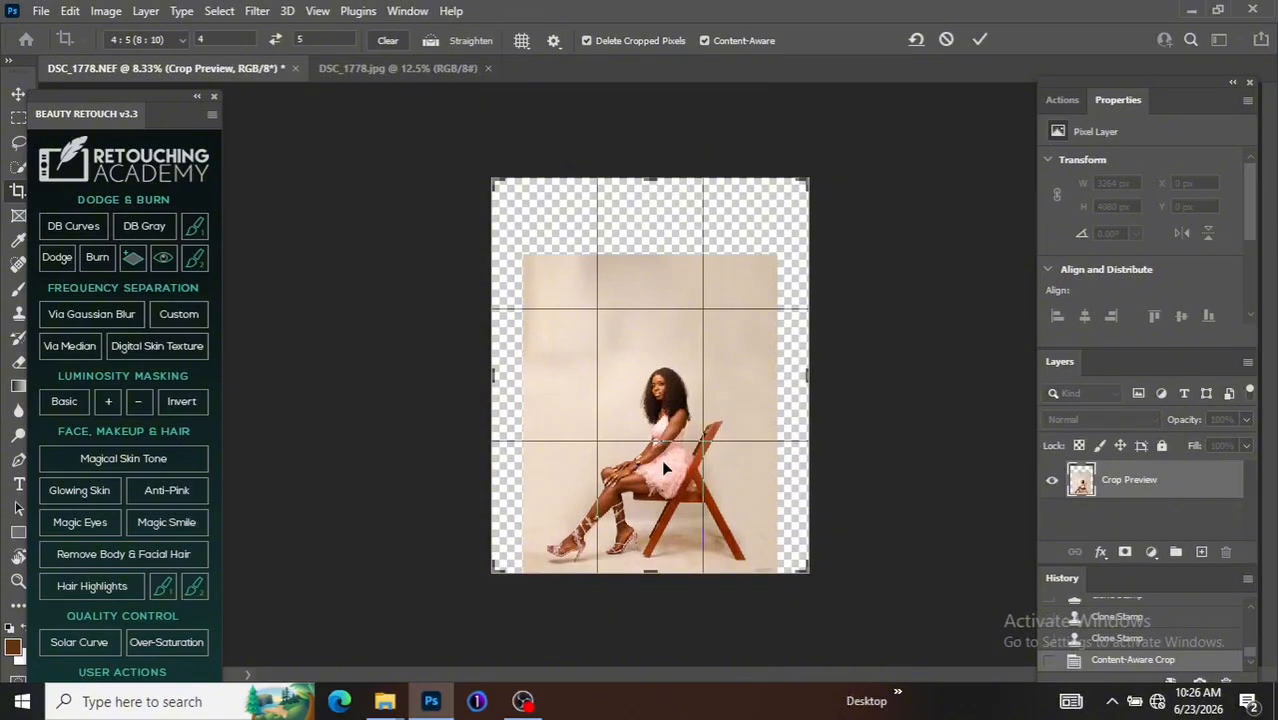
{"action": "left_click_drag", "start_coordinate": [650, 586], "coordinate": [651, 581]}
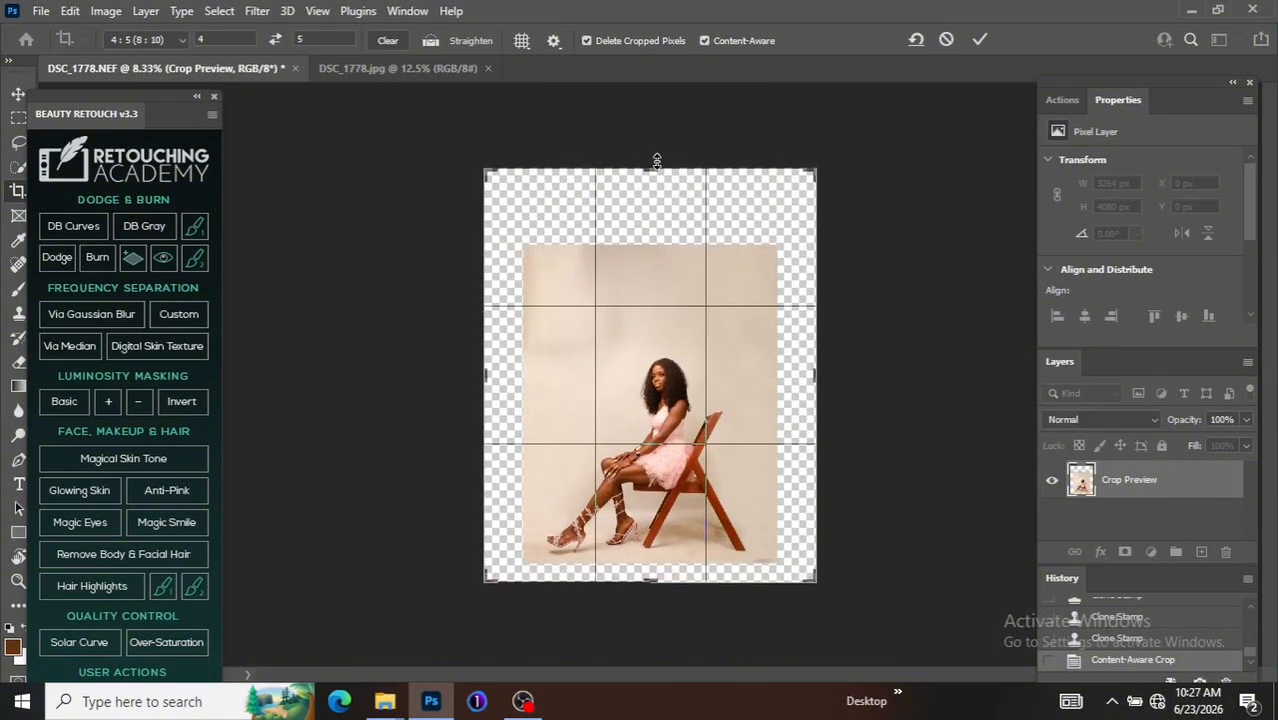
{"action": "left_click_drag", "start_coordinate": [656, 168], "coordinate": [656, 170]}
{"action": "key", "text": "ctrl+plus"}
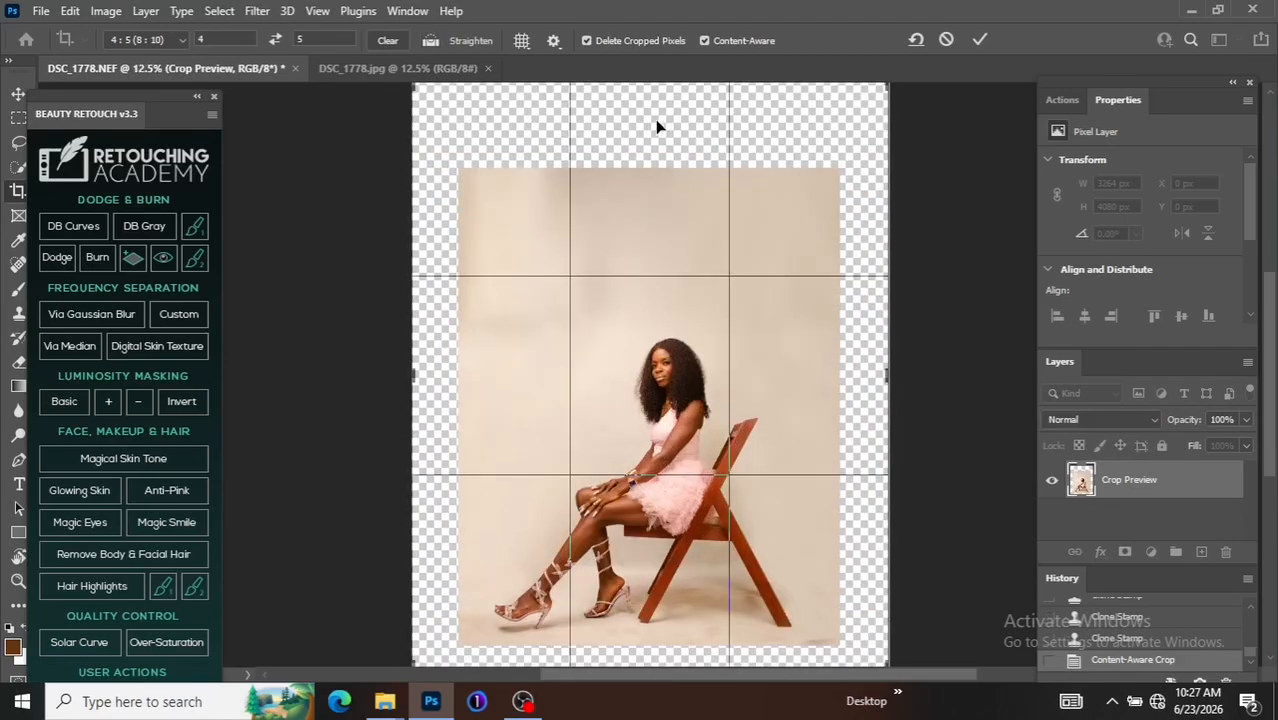
Step: Adjust the 4:5 crop frame to a wider margin above the woman and apply the content-aware crop, enlarging the canvas to 3895 x 4869 px
{"action": "key", "text": "ctrl+minus"}
{"action": "left_click_drag", "start_coordinate": [656, 168], "coordinate": [657, 184]}
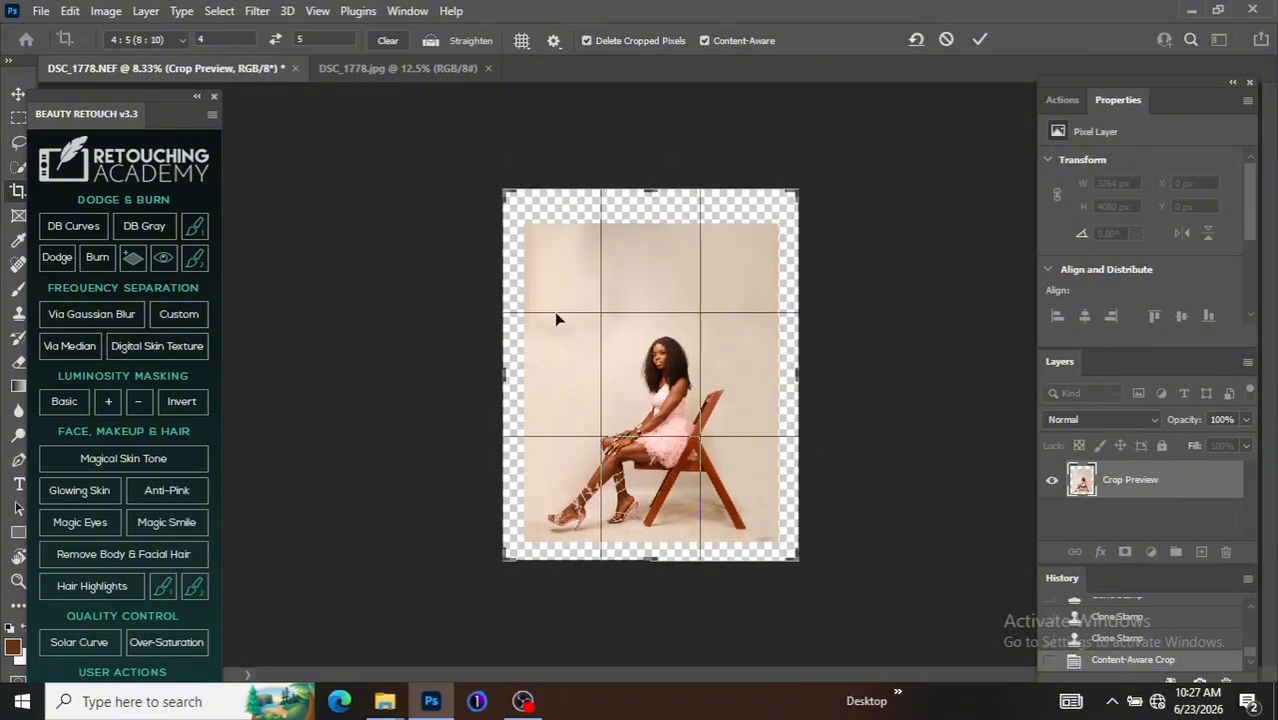
{"action": "mouse_move", "coordinate": [506, 197]}
{"action": "left_mouse_down"}
{"action": "mouse_move", "coordinate": [486, 192]}
{"action": "mouse_move", "coordinate": [486, 172]}
{"action": "mouse_move", "coordinate": [487, 186]}
{"action": "left_mouse_up"}
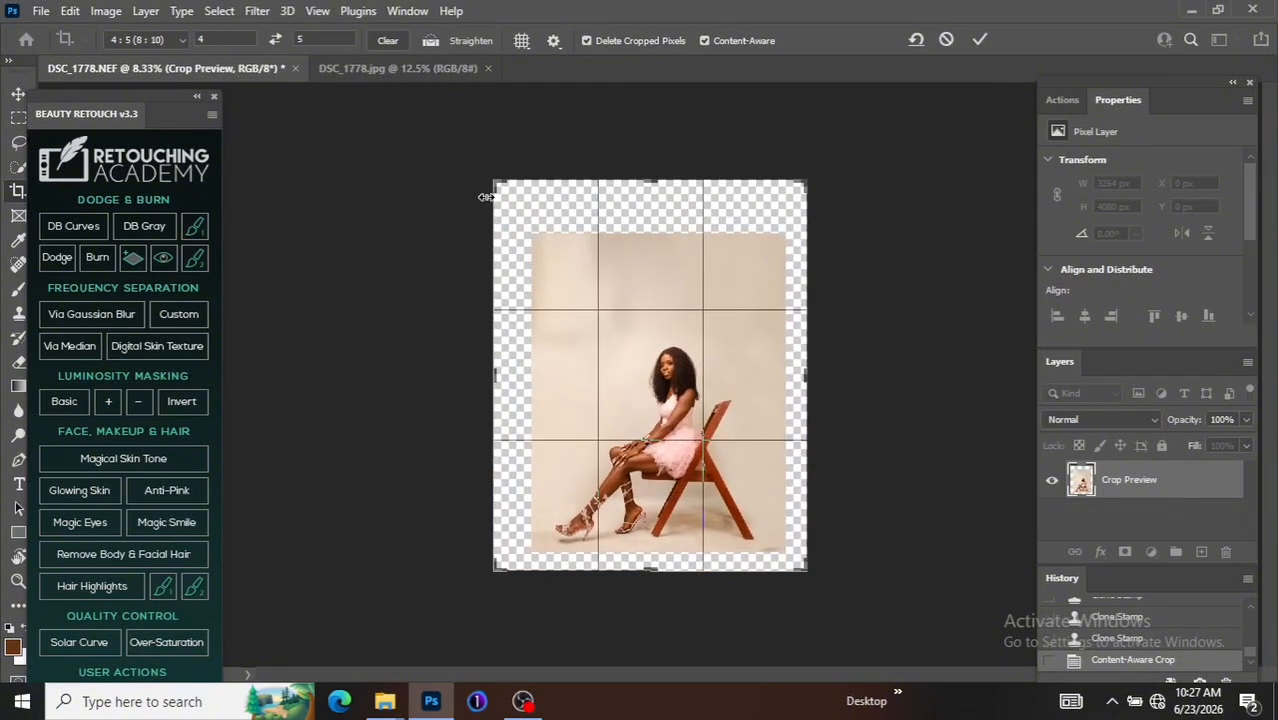
{"action": "key", "text": "ctrl+plus"}
{"action": "key", "text": "ctrl+minus"}
{"action": "left_click_drag", "start_coordinate": [645, 178], "coordinate": [645, 182]}
{"action": "key", "text": "ctrl+plus"}
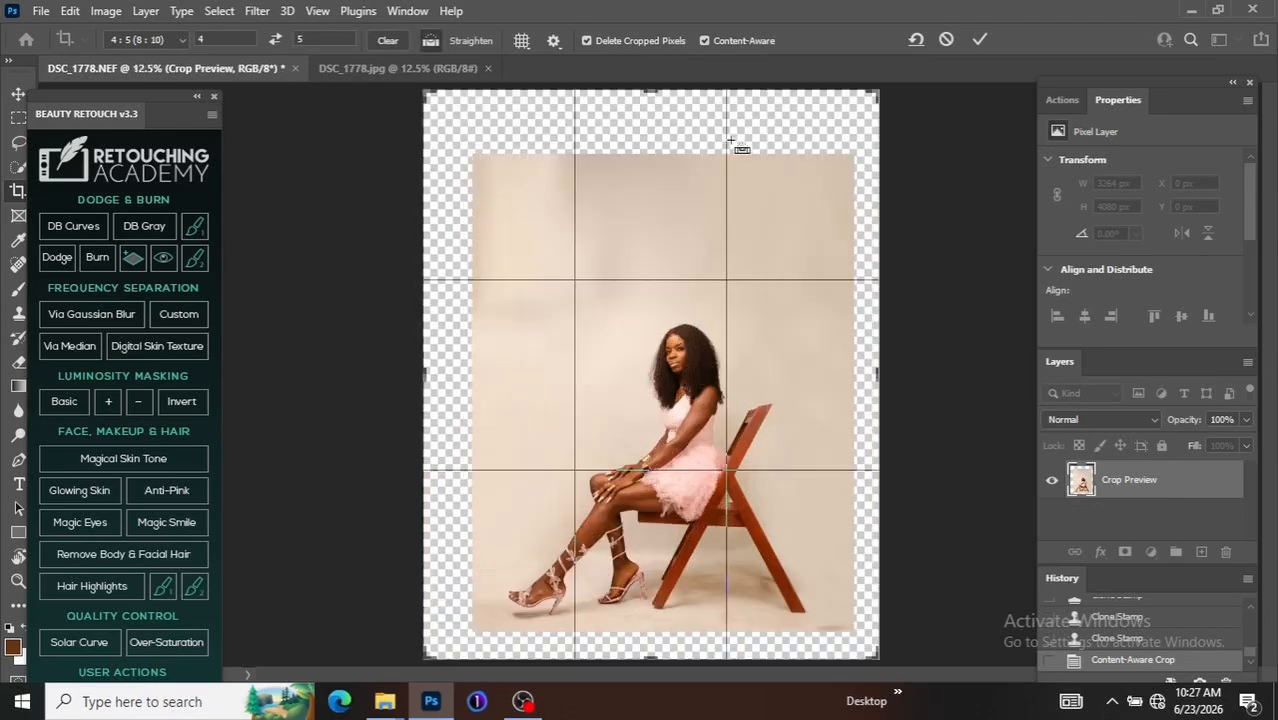
{"action": "key", "text": "Return"}
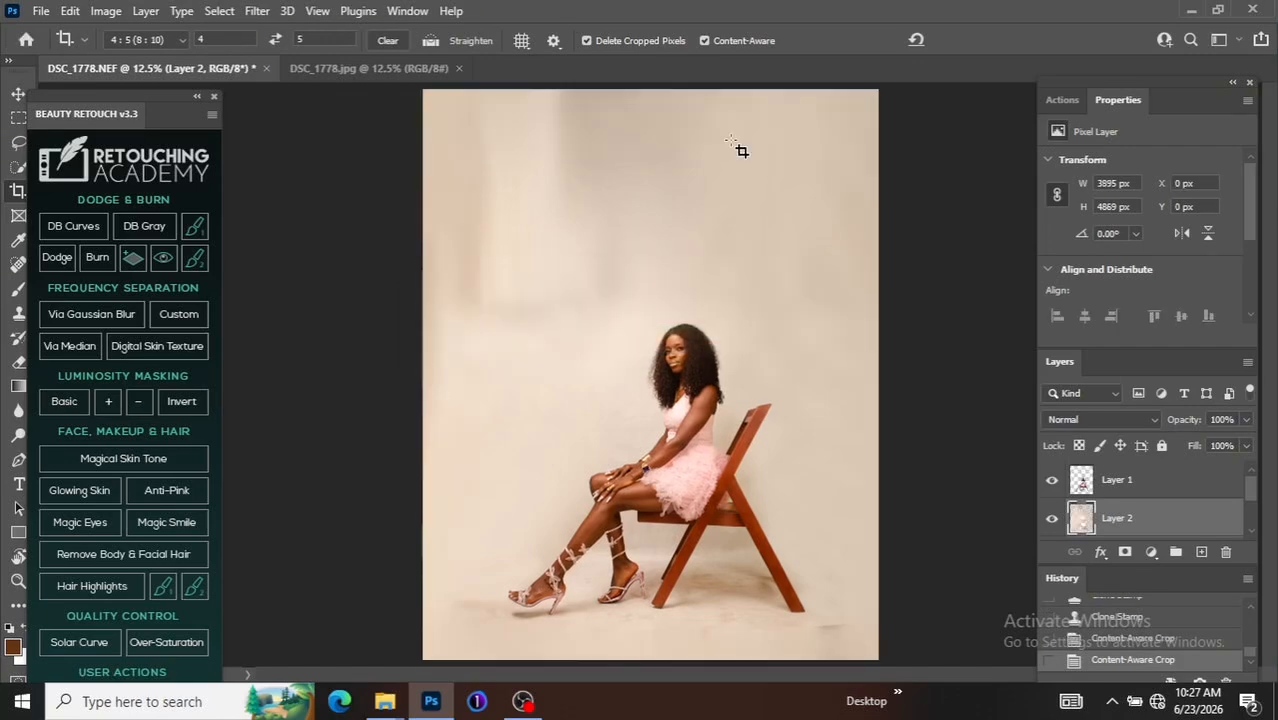
{"action": "key", "text": "ctrl+minus"}
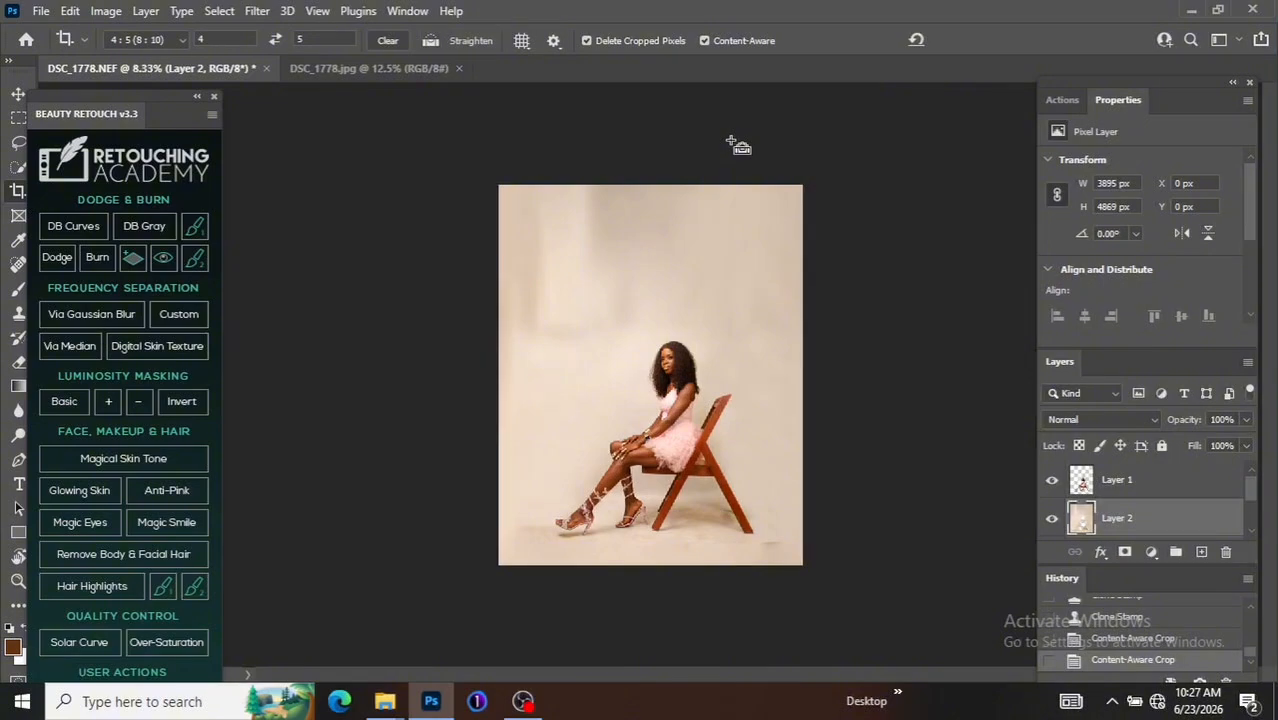
Step: Examine the evenness of the extended backdrop around and above the seated woman
{"action": "key", "text": "ctrl+plus"}
{"action": "key", "text": "ctrl+minus"}
{"action": "key", "text": "ctrl+plus"}
{"action": "key", "text": "ctrl+minus"}
{"action": "key", "text": "ctrl+plus"}
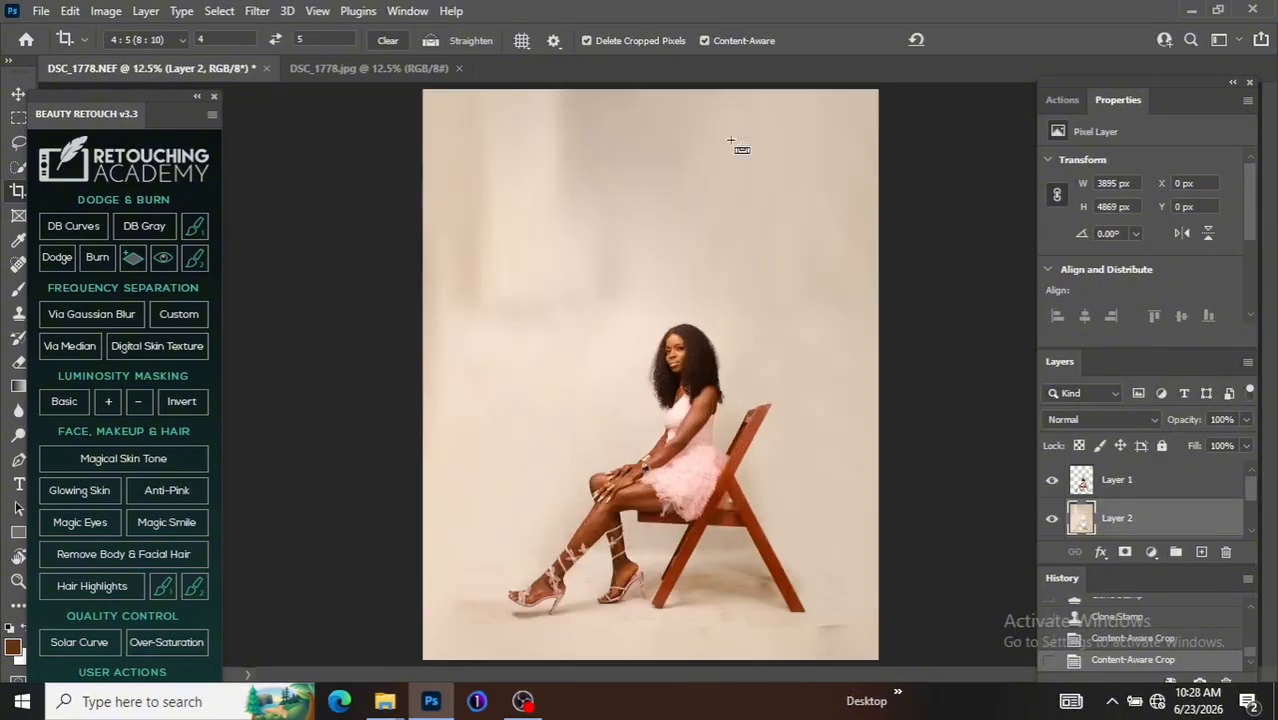
{"action": "key", "text": "ctrl+minus"}
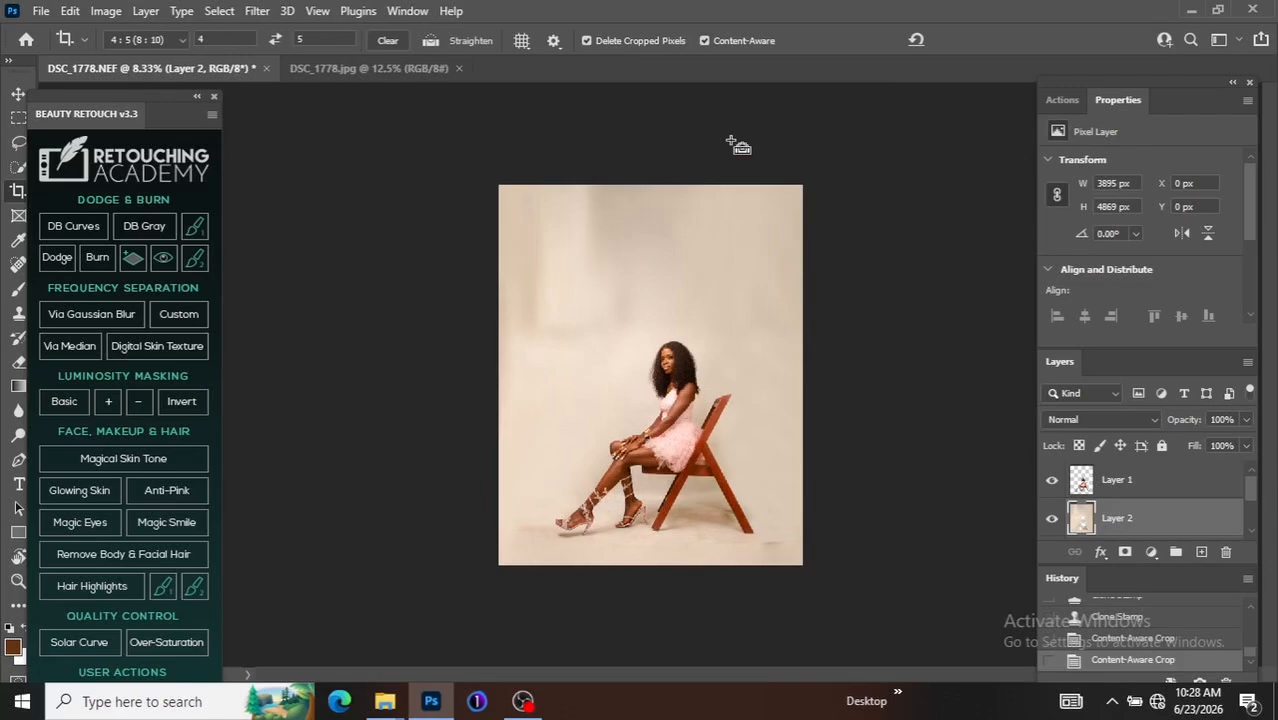
{"action": "key", "text": "ctrl+plus"}
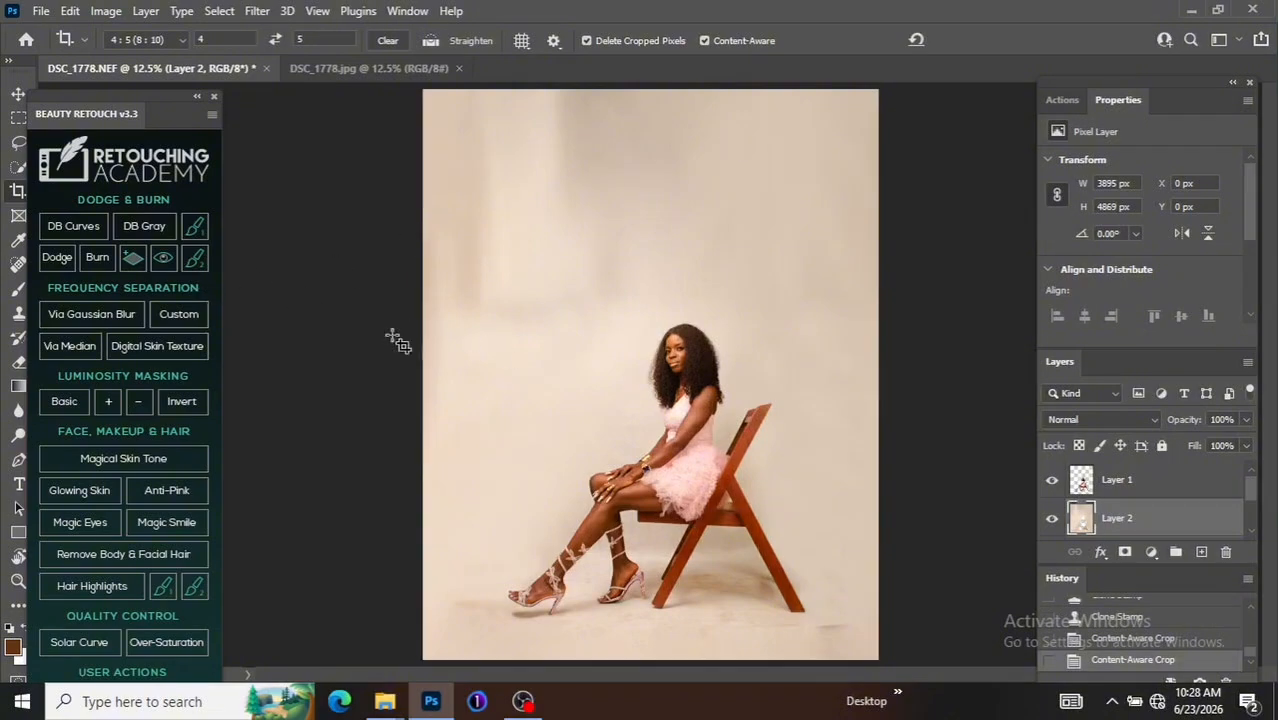
Step: Blend the streaks and grey patches in Layer 2's upper backdrop with the Mixer Brush at a size of 1000
{"action": "left_click", "coordinate": [16, 291]}
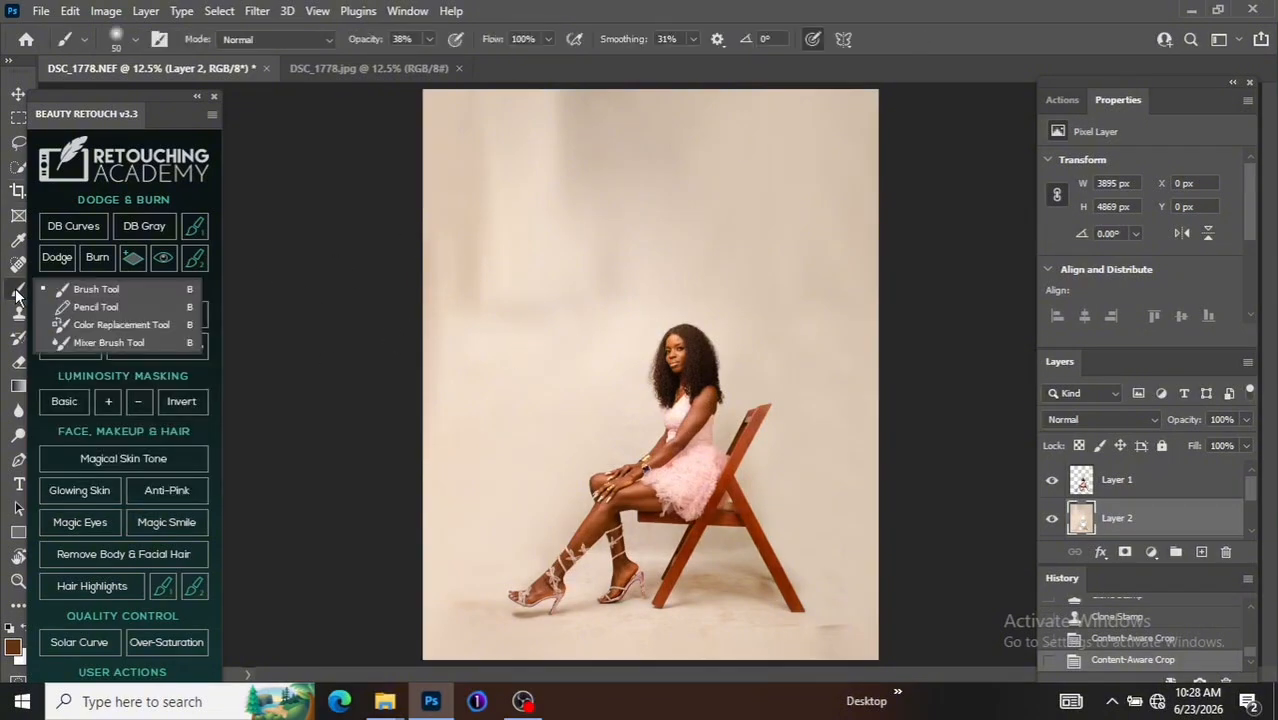
{"action": "left_click", "coordinate": [100, 343]}
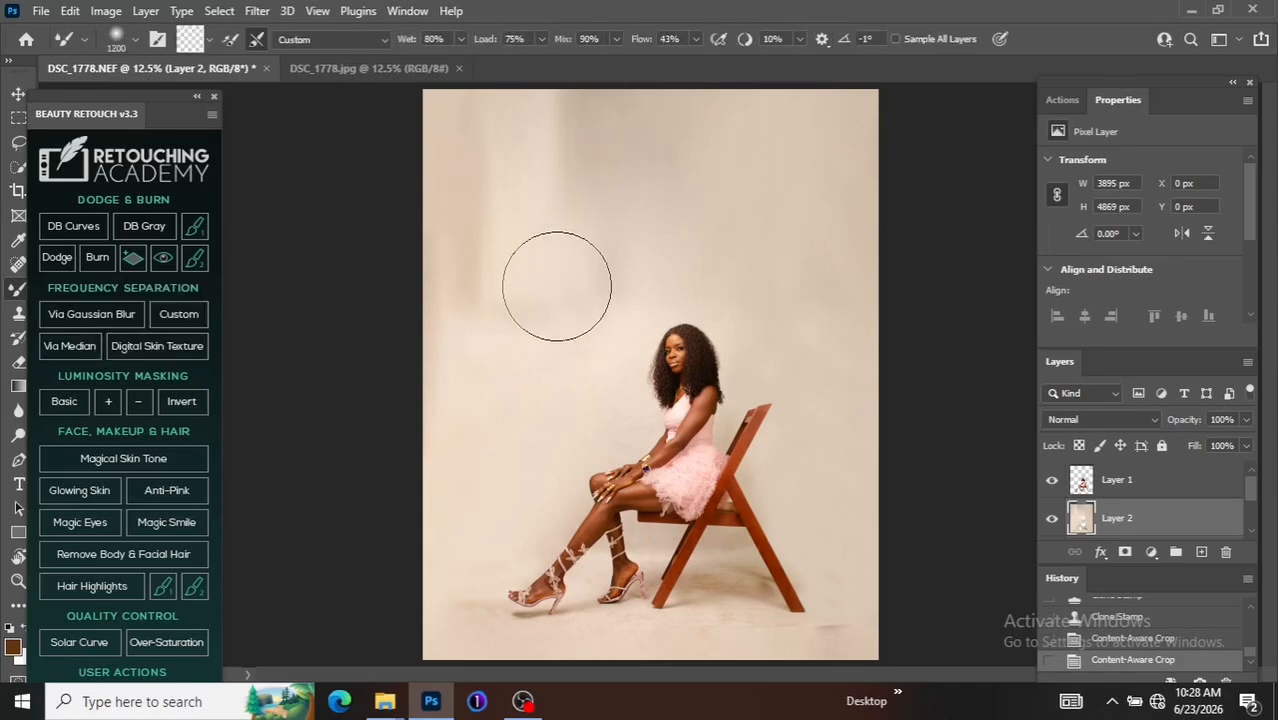
{"action": "key", "text": "bracketleft"}
{"action": "key", "text": "bracketleft"}
{"action": "key", "text": "bracketleft"}
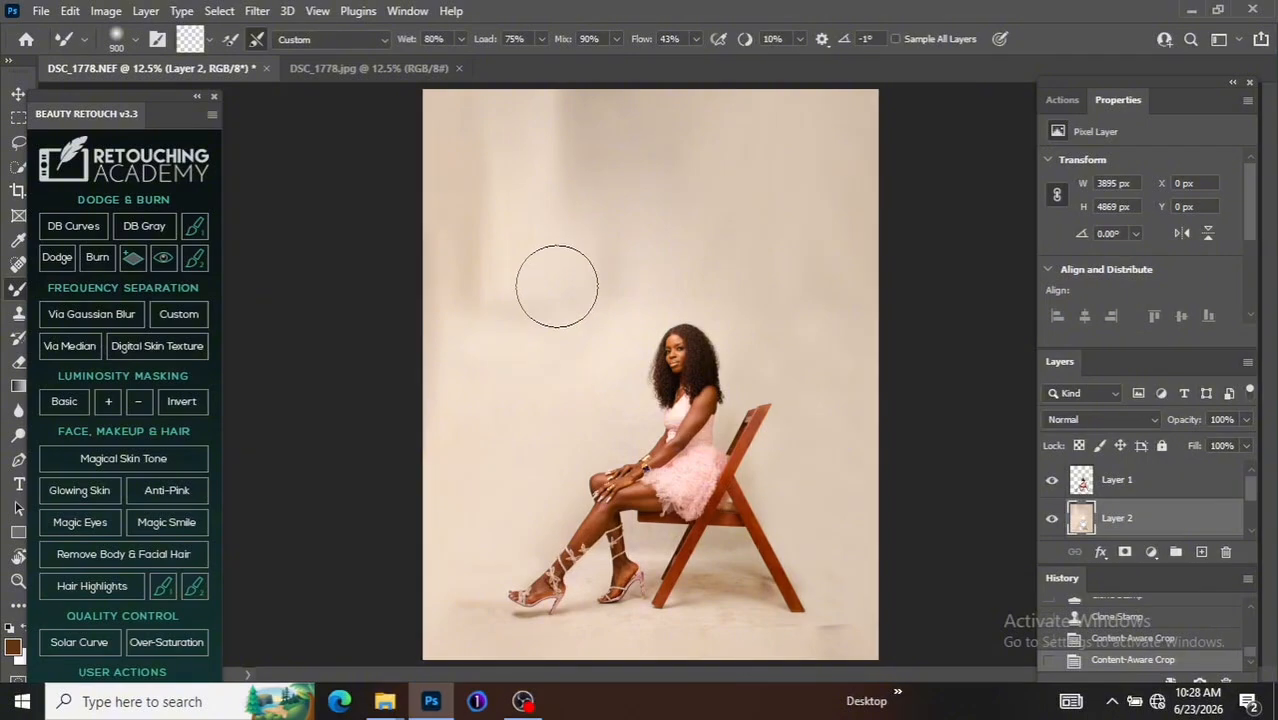
{"action": "key", "text": "bracketleft"}
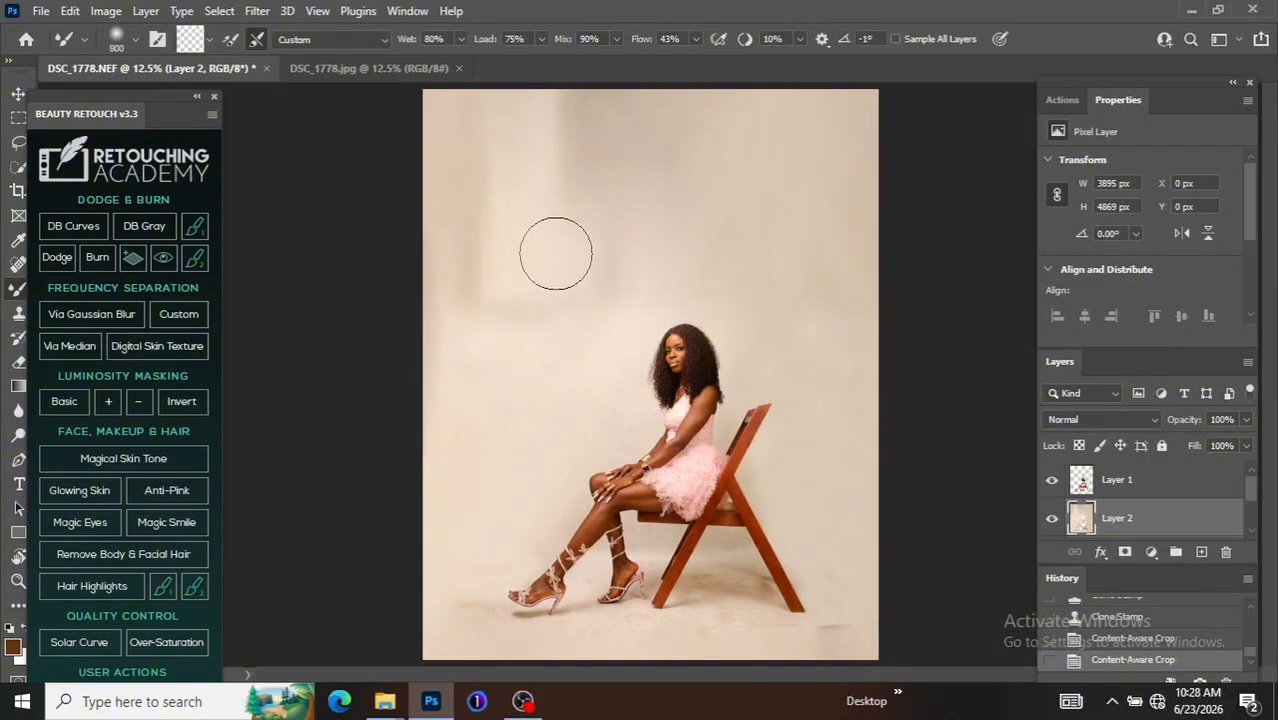
{"action": "key", "text": "bracketright"}
{"action": "key", "text": "bracketright"}
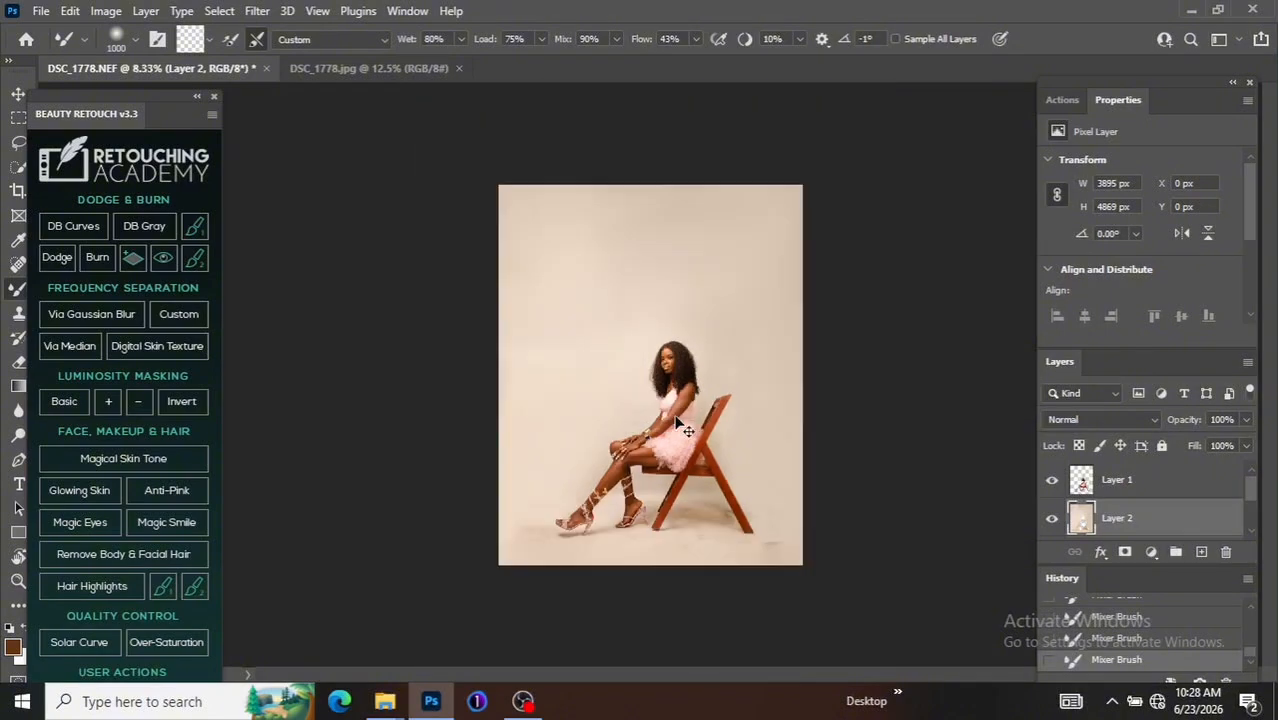
Step: Smooth the floor marks around the shoes and chair legs on Layer 2 using the Mixer Brush at sizes 500 and 400
{"action": "key", "text": "ctrl+plus"}
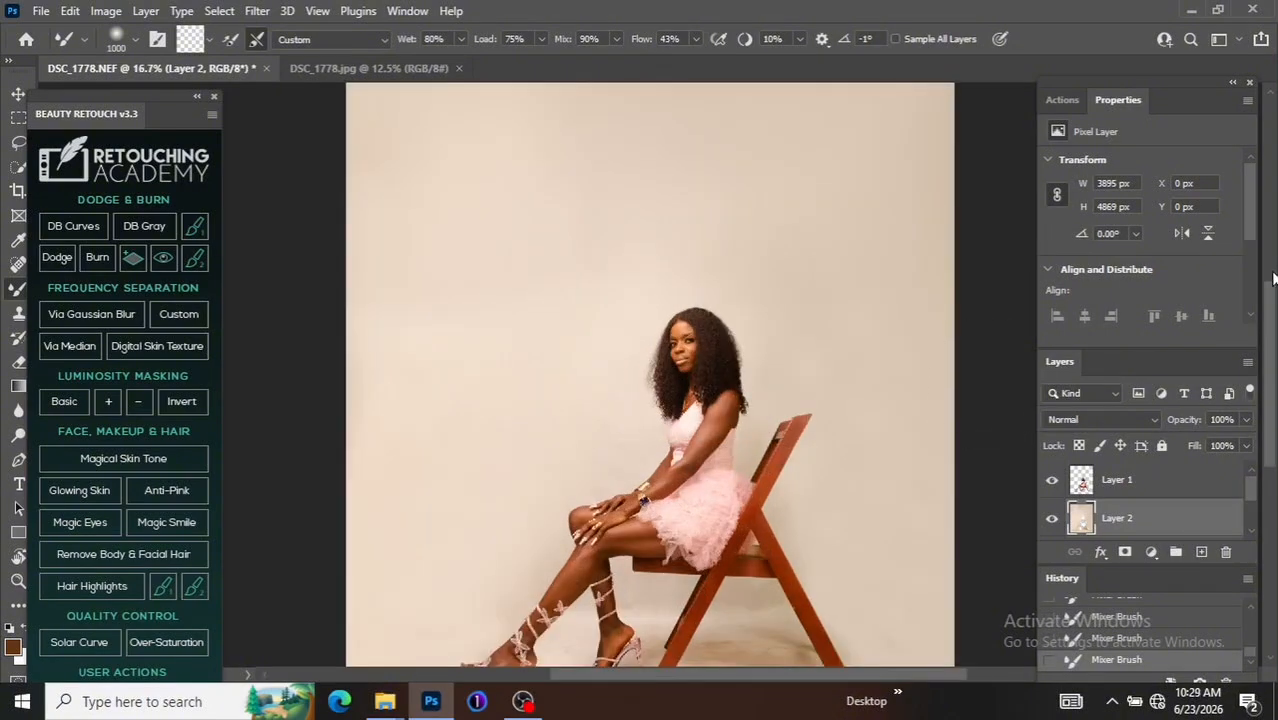
{"action": "scroll", "coordinate": [1272, 320], "scroll_direction": "down", "scroll_amount": 4}
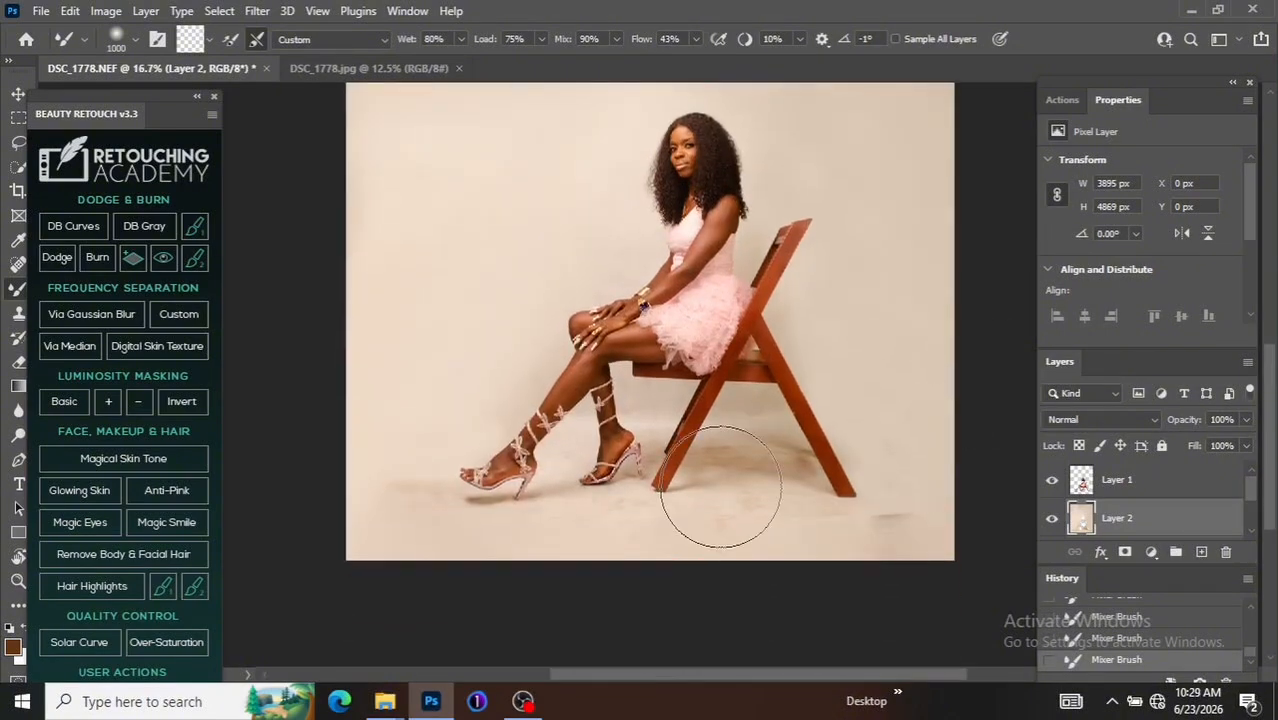
{"action": "key", "text": "bracketleft"}
{"action": "key", "text": "bracketleft"}
{"action": "key", "text": "bracketleft"}
{"action": "key", "text": "bracketleft"}
{"action": "key", "text": "bracketleft"}
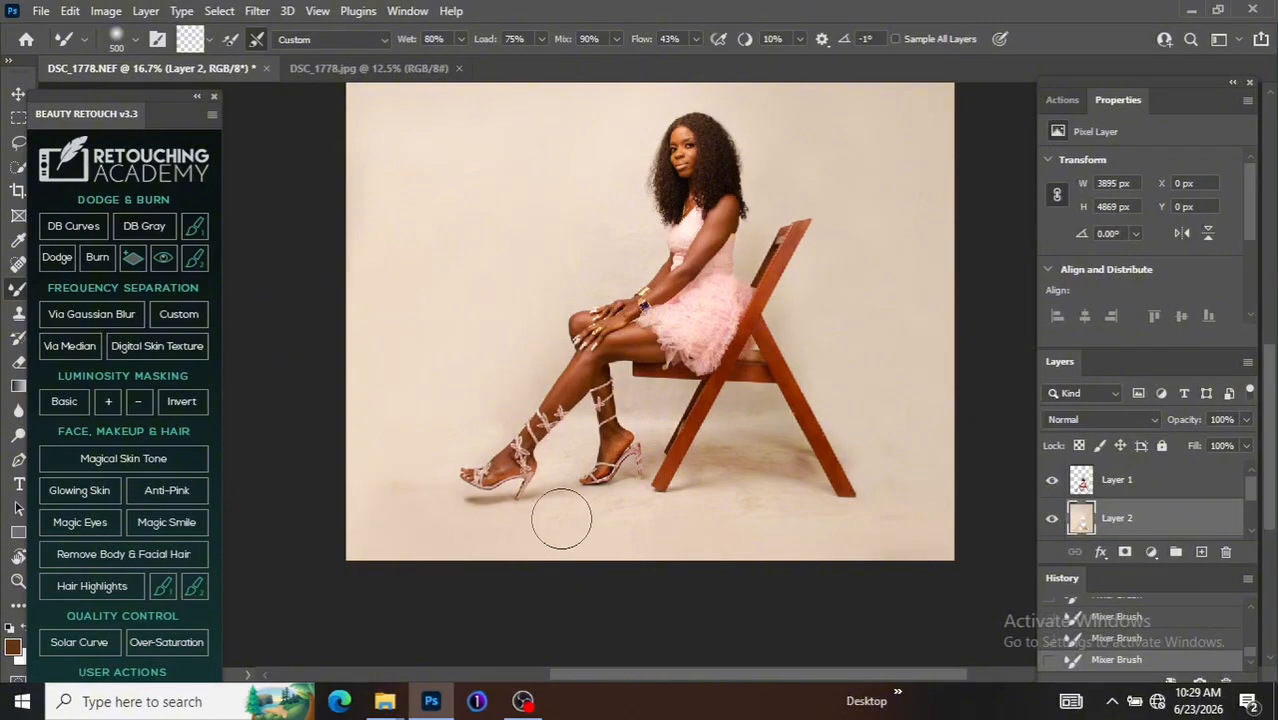
{"action": "key", "text": "bracketleft"}
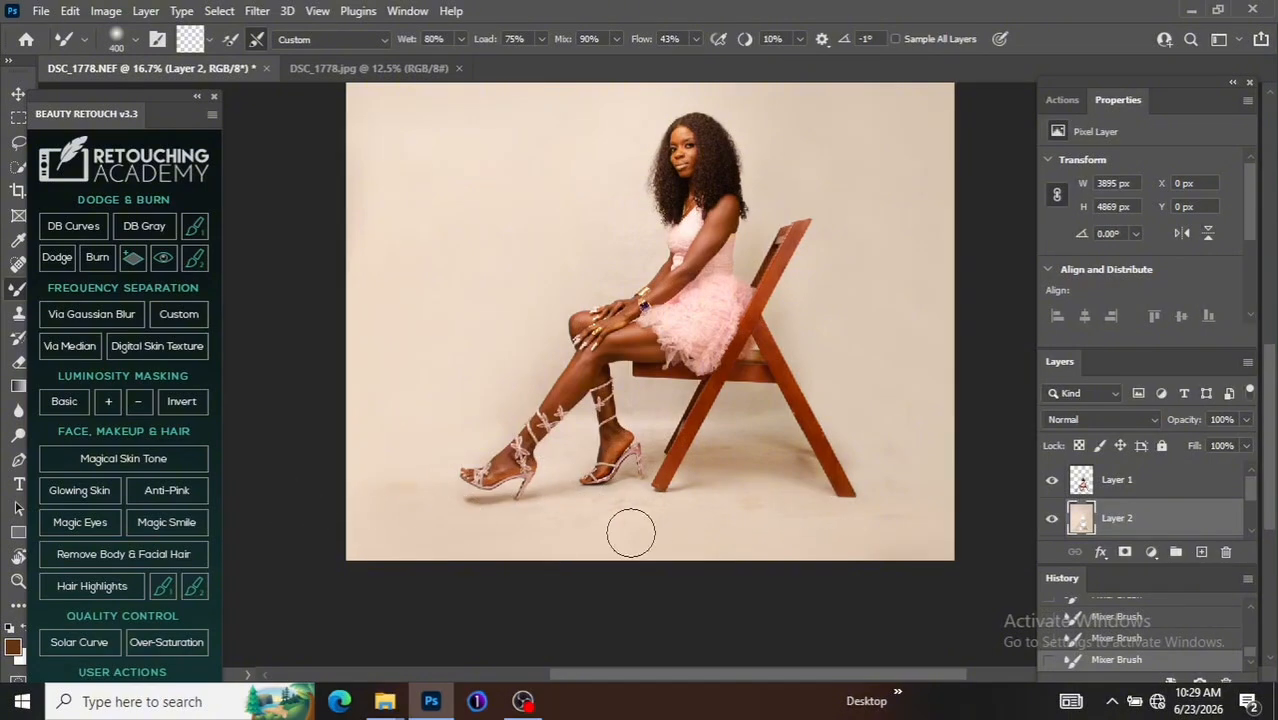
Step: Examine the blended backdrop and floor across the whole photo
{"action": "key", "text": "ctrl+minus"}
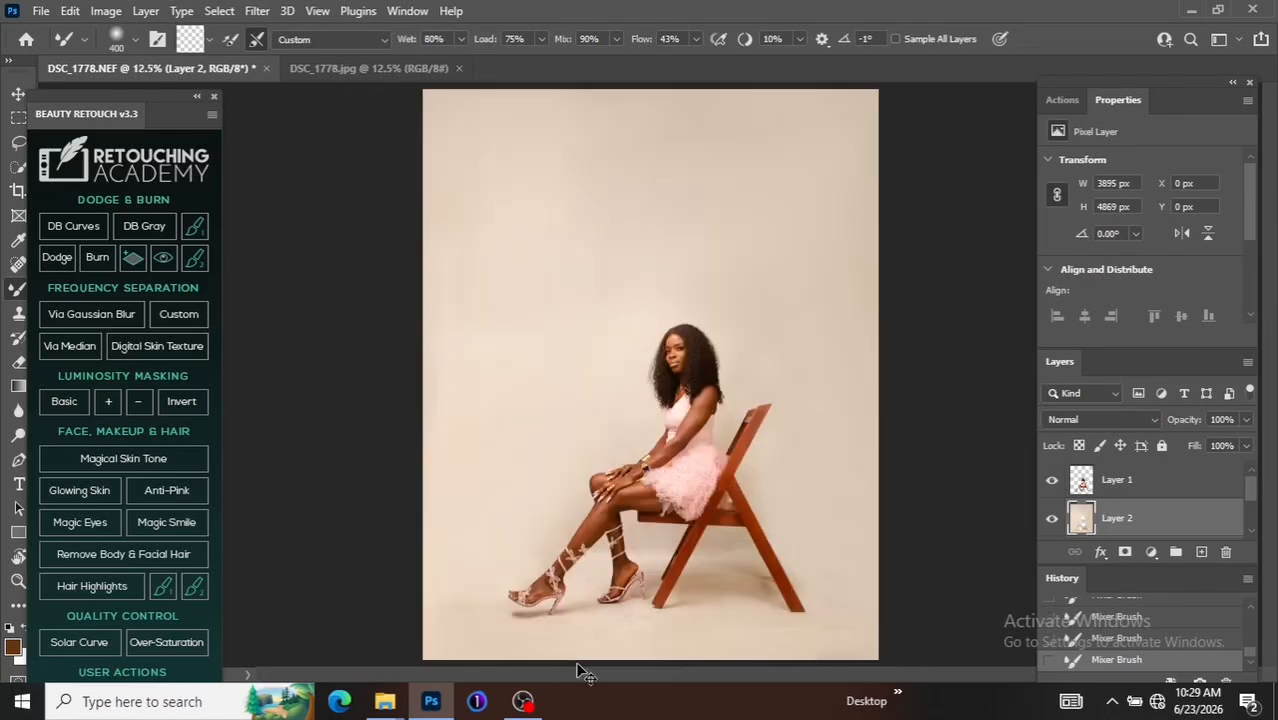
{"action": "key", "text": "ctrl+minus"}
{"action": "key", "text": "ctrl+plus"}
{"action": "key", "text": "ctrl+plus"}
{"action": "key", "text": "ctrl+minus"}
{"action": "key", "text": "ctrl+minus"}
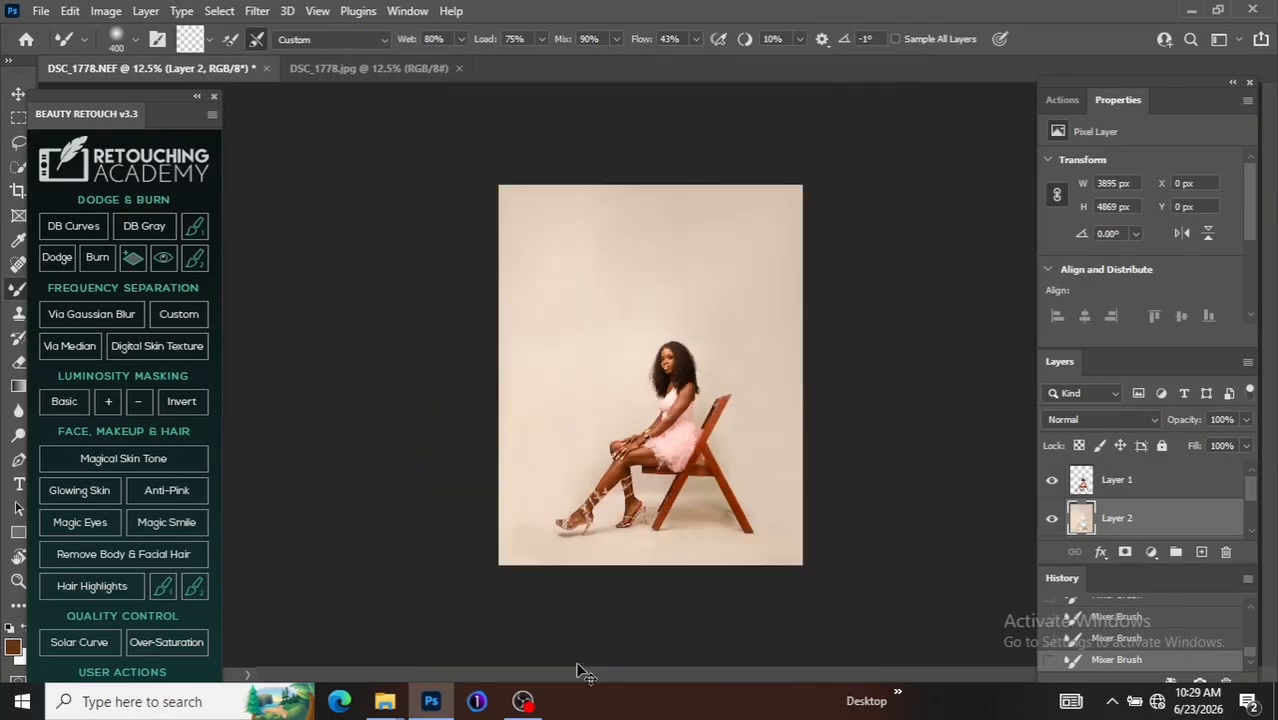
{"action": "key", "text": "ctrl+plus"}
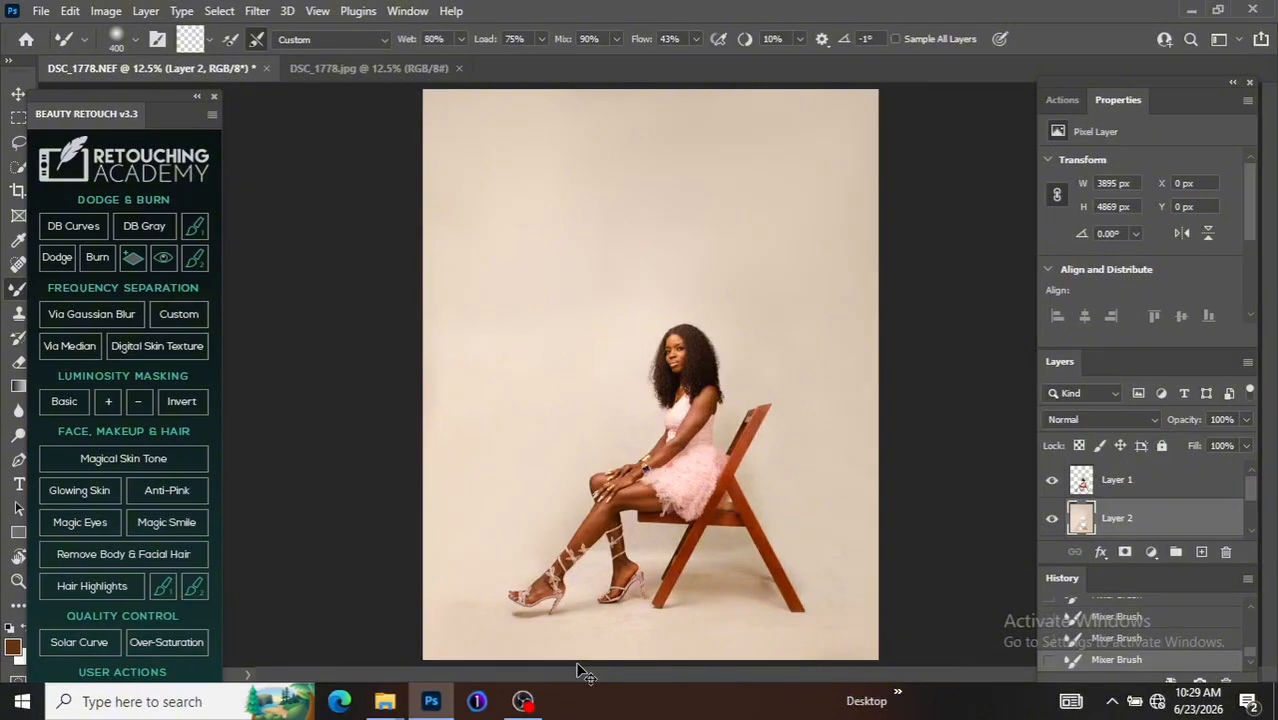
{"action": "key", "text": "ctrl+minus"}
{"action": "key", "text": "ctrl+plus"}
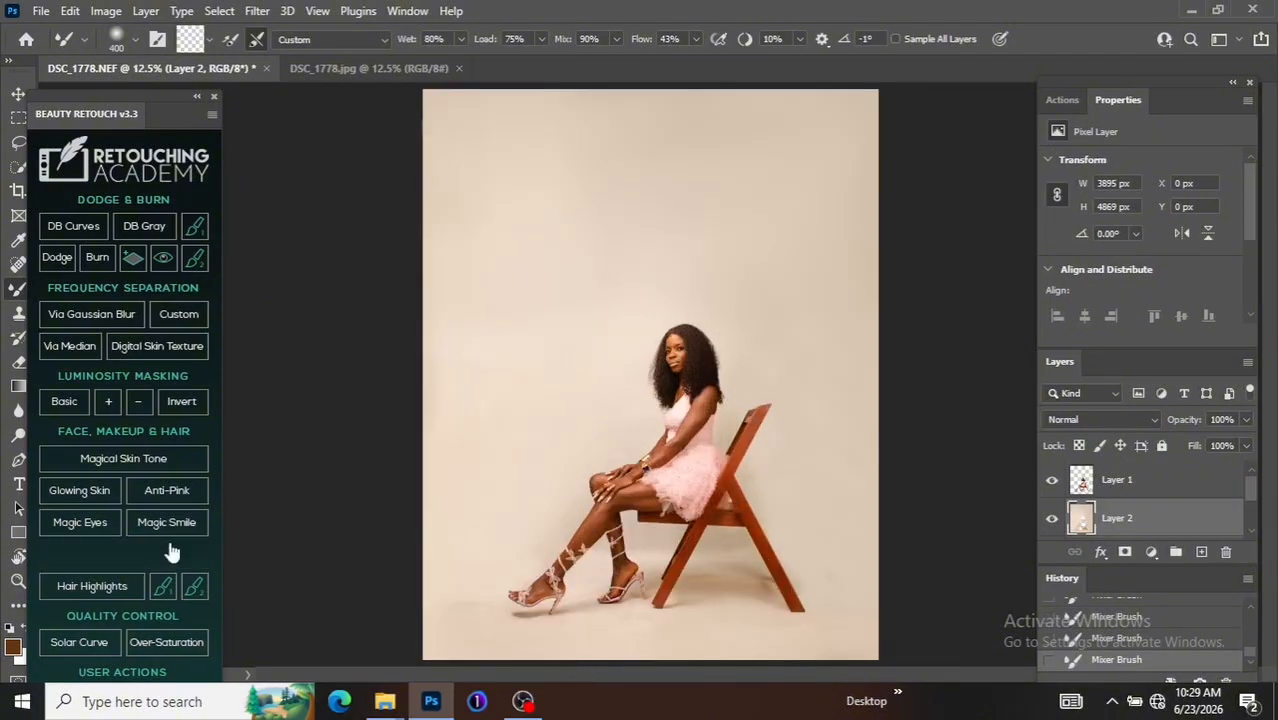
Step: Crop the photo slightly tighter at the 4:5 ratio, reducing it to 3741 x 4677 px
{"action": "left_click", "coordinate": [18, 198]}
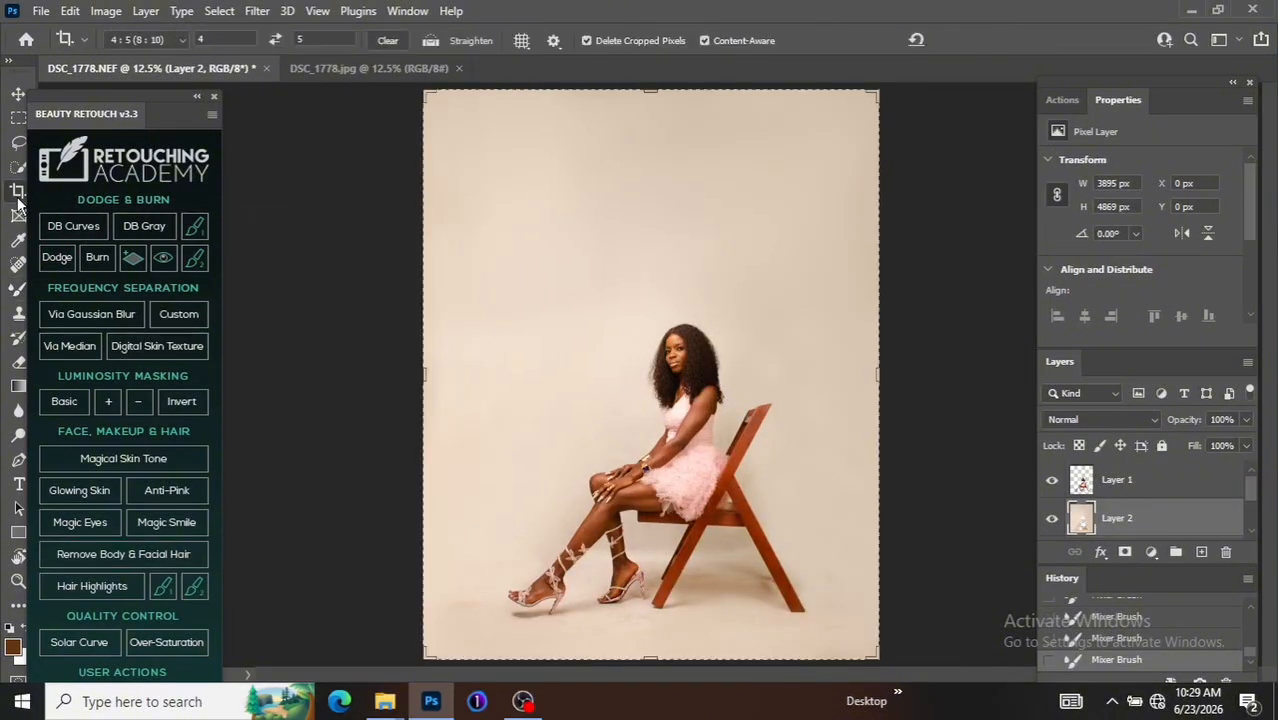
{"action": "left_click_drag", "start_coordinate": [653, 88], "coordinate": [653, 99]}
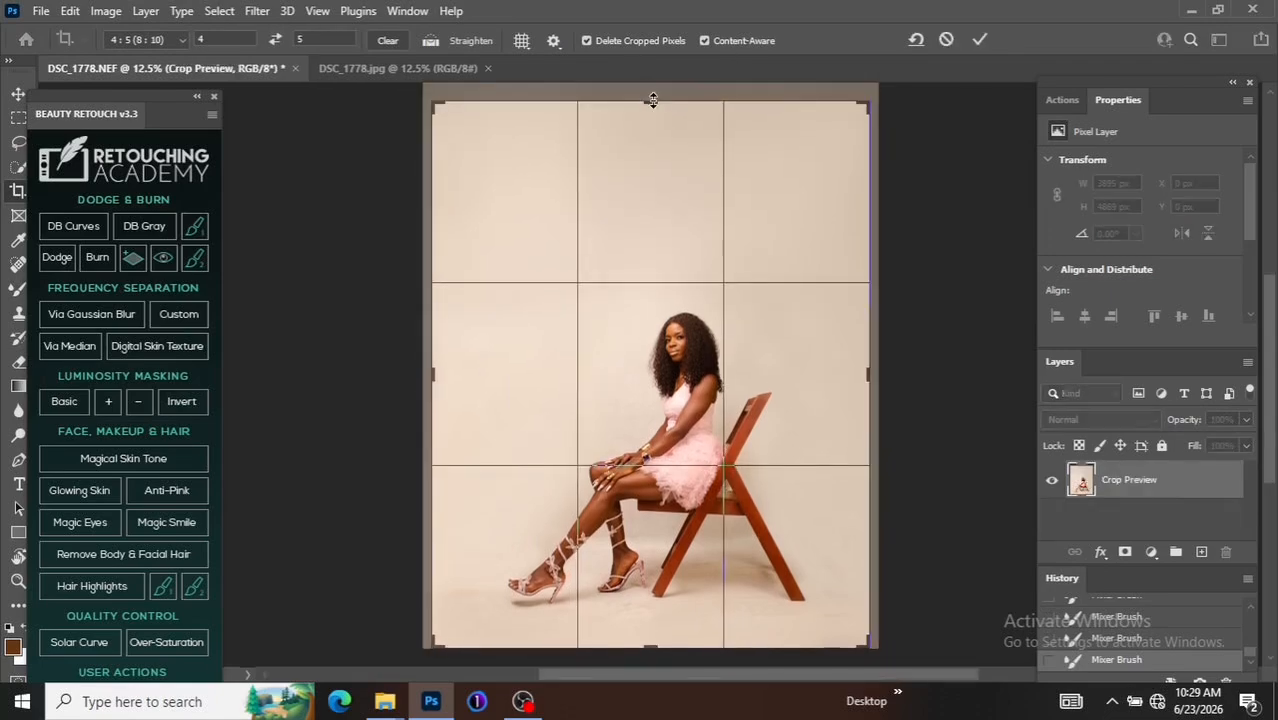
{"action": "key", "text": "Return"}
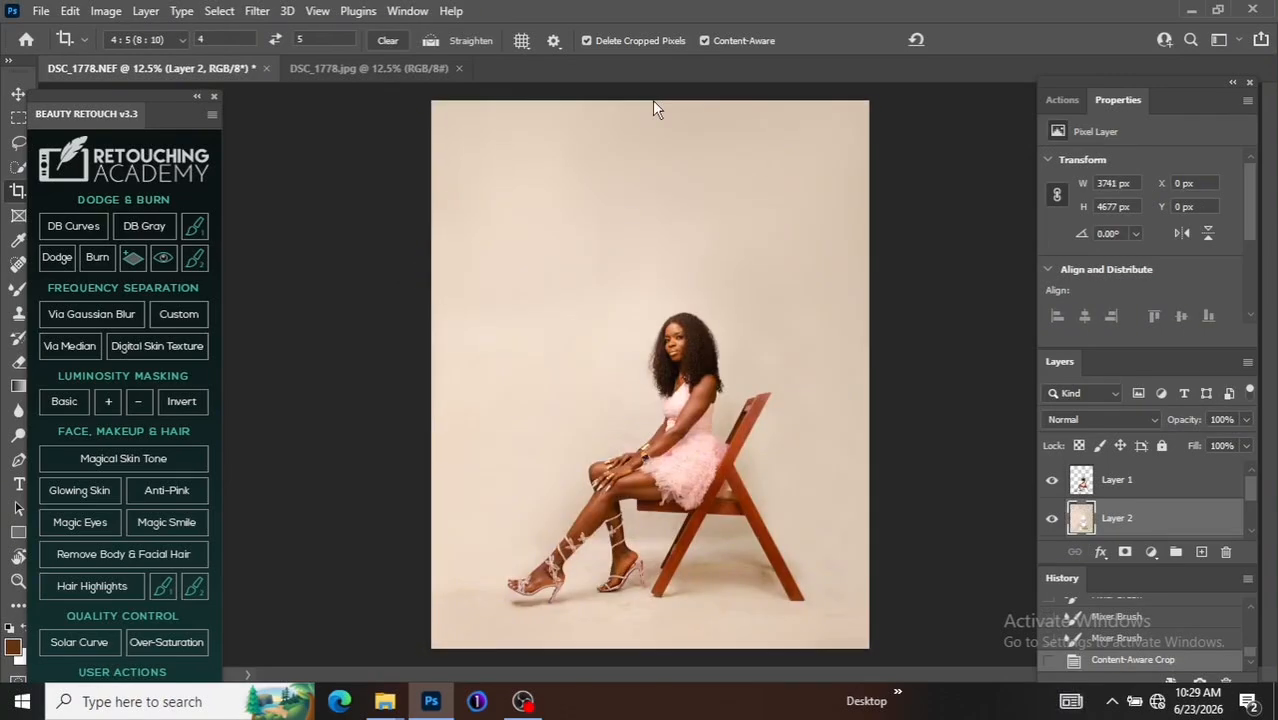
Step: Inspect the cropped photo's framing and the backdrop around the woman's hair and chair
{"action": "key", "text": "ctrl+plus"}
{"action": "key", "text": "ctrl+plus"}
{"action": "key", "text": "ctrl+plus"}
{"action": "key", "text": "ctrl+plus"}
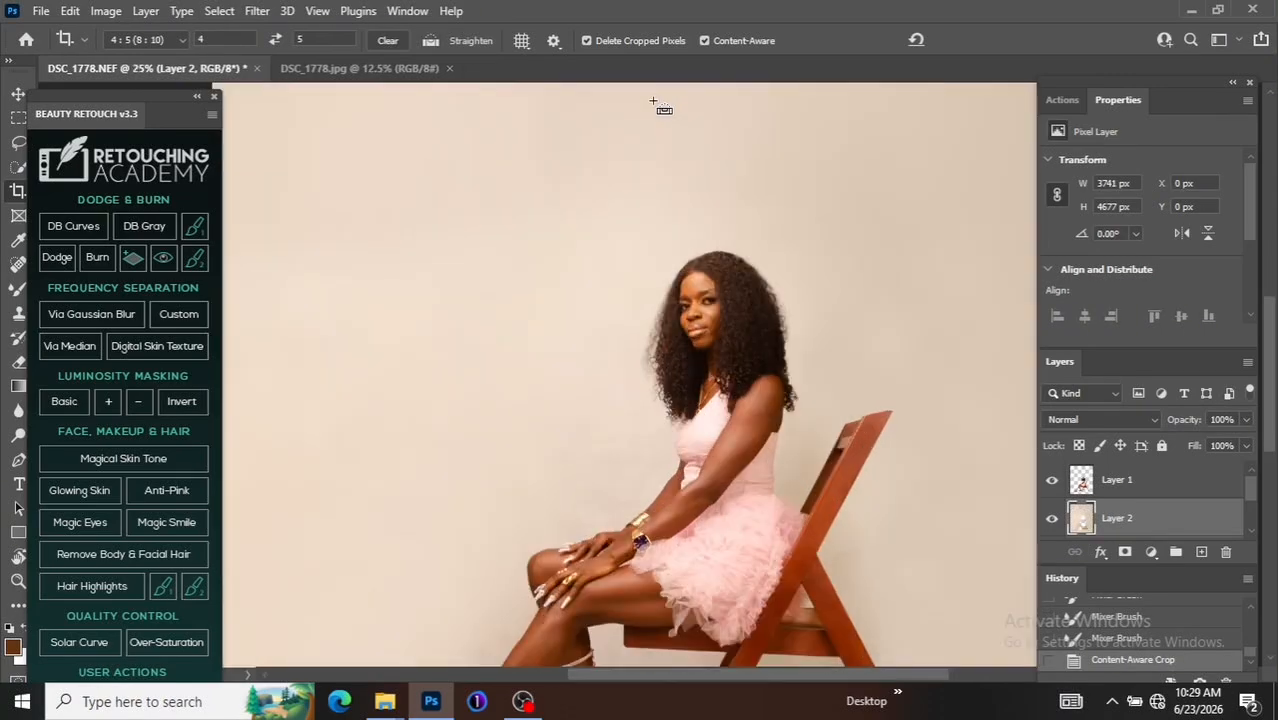
{"action": "key", "text": "ctrl+minus"}
{"action": "key", "text": "ctrl+minus"}
{"action": "key", "text": "ctrl+minus"}
{"action": "key", "text": "ctrl+minus"}
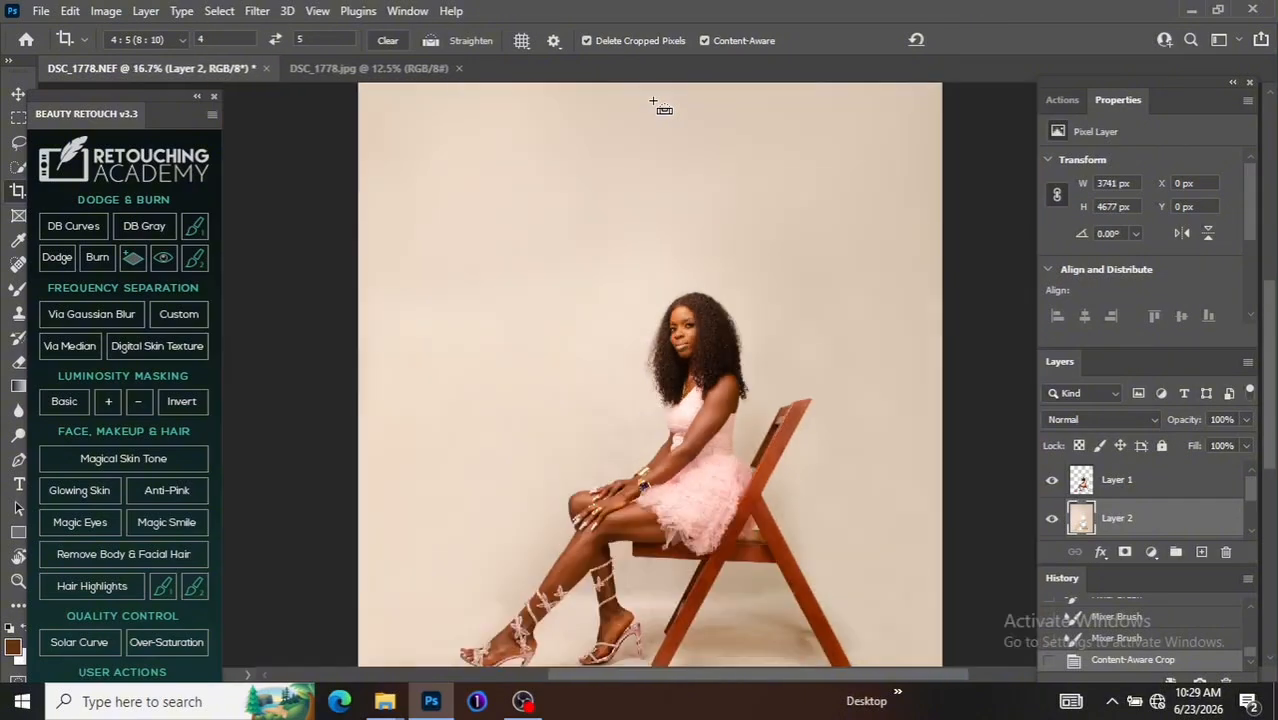
{"action": "key", "text": "ctrl+minus"}
{"action": "key", "text": "ctrl+plus"}
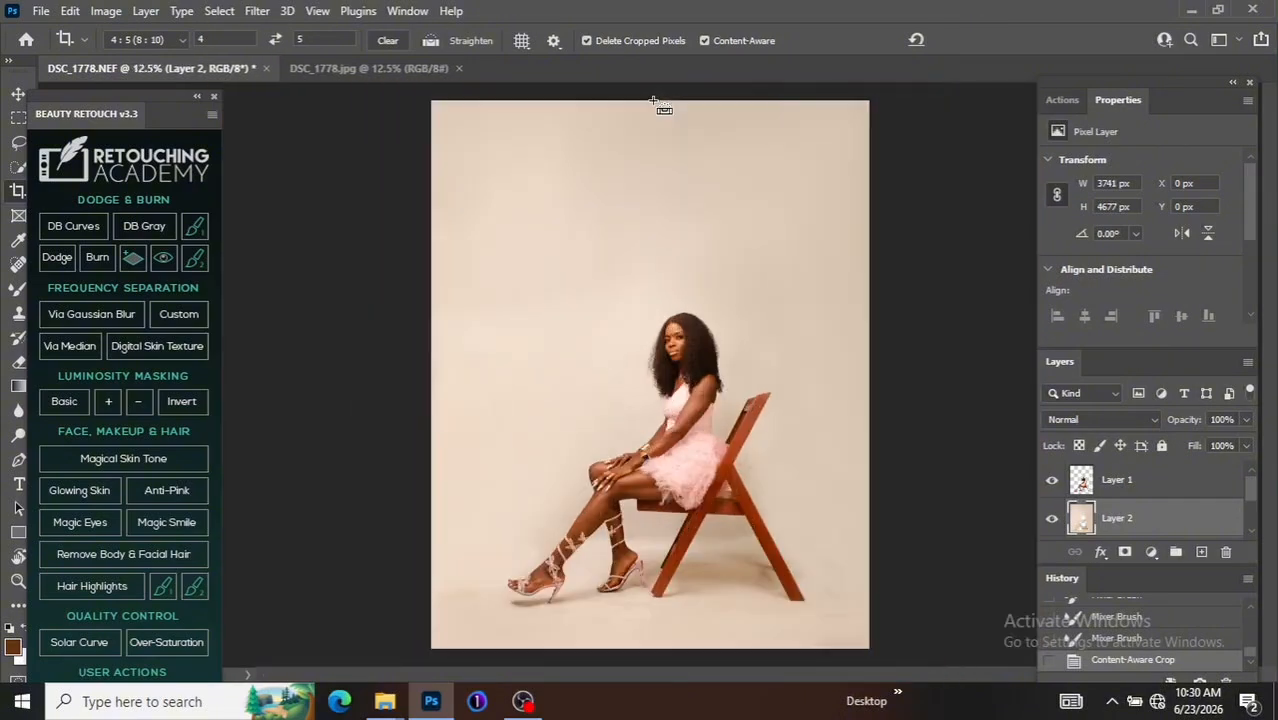
Step: Add a Hue/Saturation adjustment layer above Layer 2 and set its saturation to -39
{"action": "left_click", "coordinate": [1151, 553]}
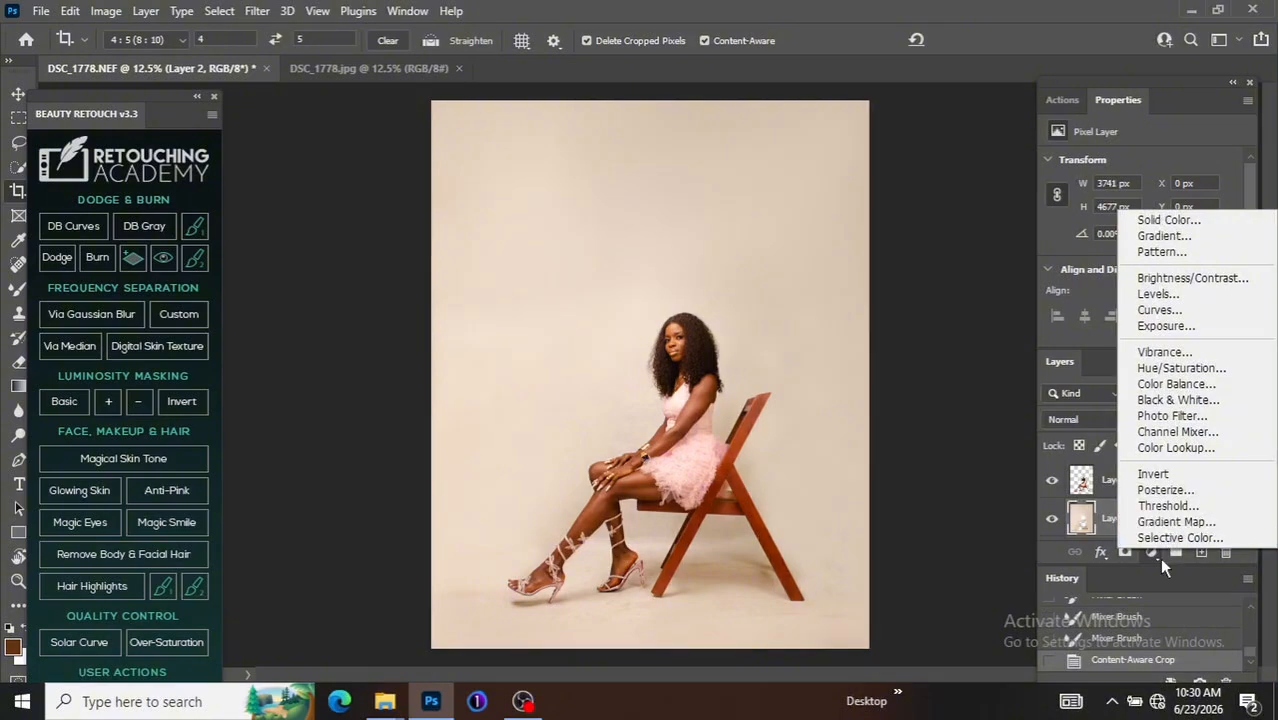
{"action": "left_click", "coordinate": [1197, 368]}
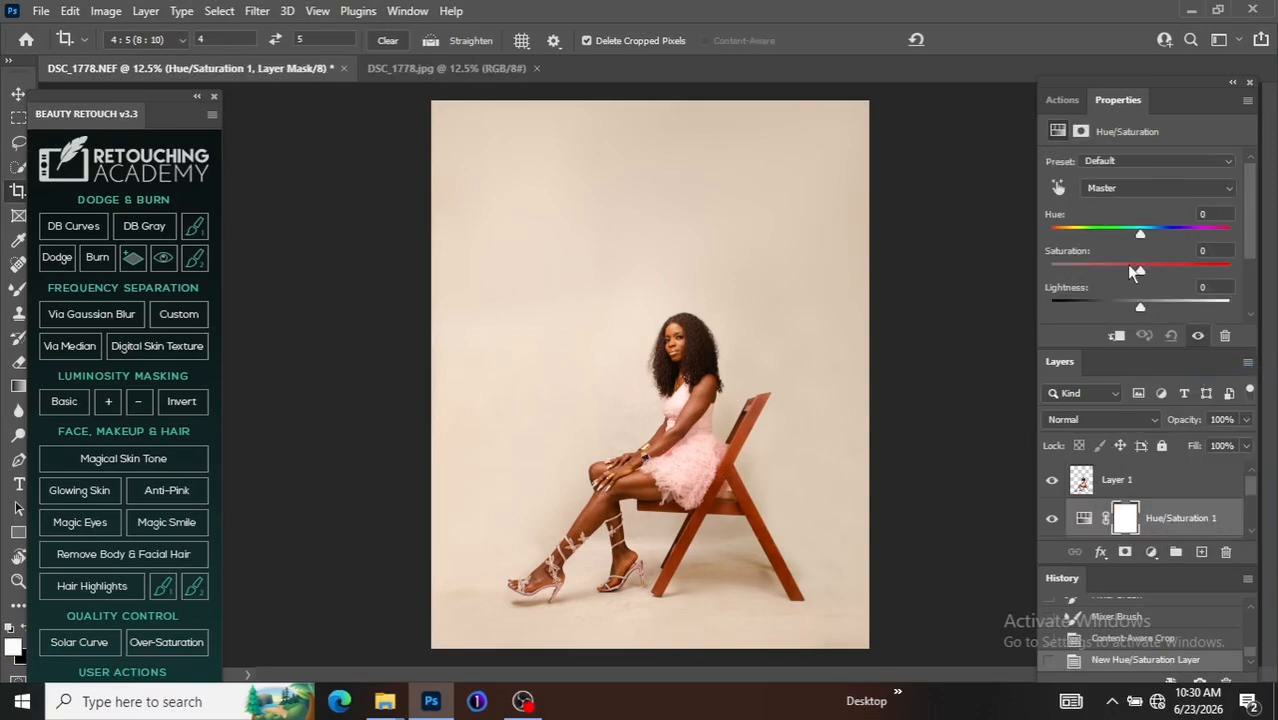
{"action": "left_click", "coordinate": [1120, 268]}
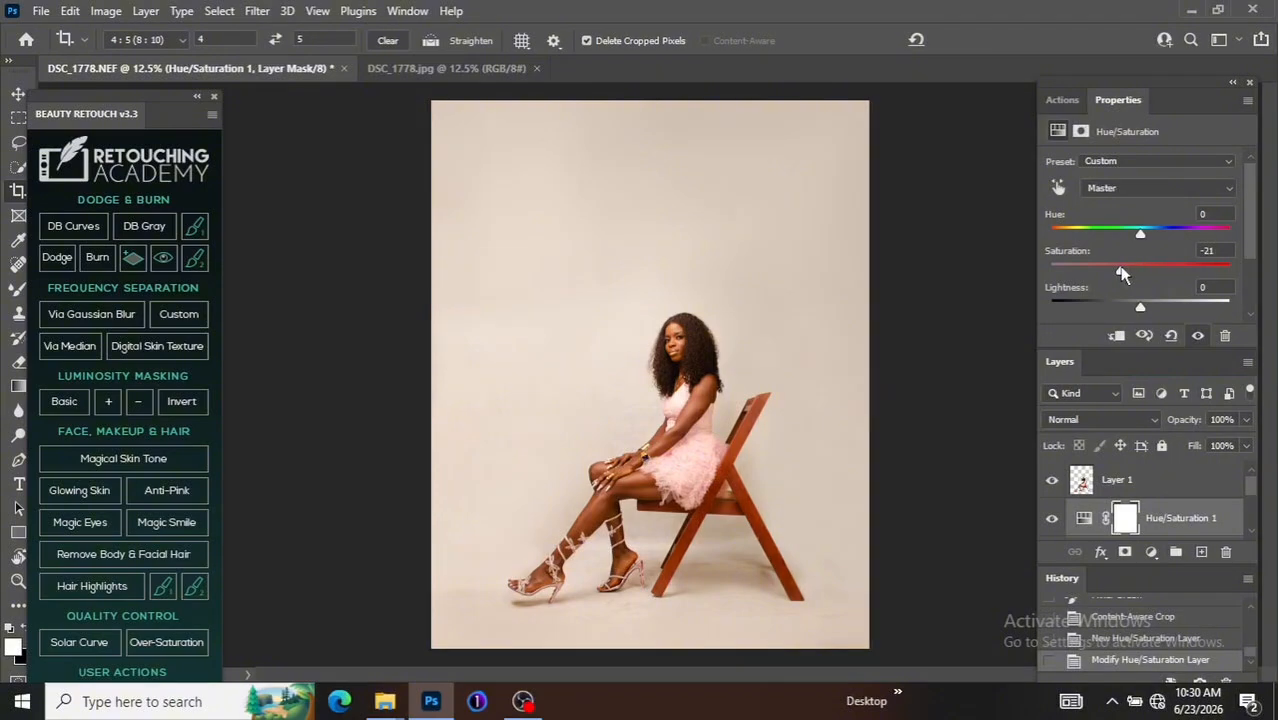
{"action": "left_click_drag", "start_coordinate": [1106, 276], "coordinate": [1101, 278]}
Step: Compare the backdrop with and without the Hue/Saturation adjustment, checking the tone around the woman
{"action": "left_click", "coordinate": [1052, 520]}
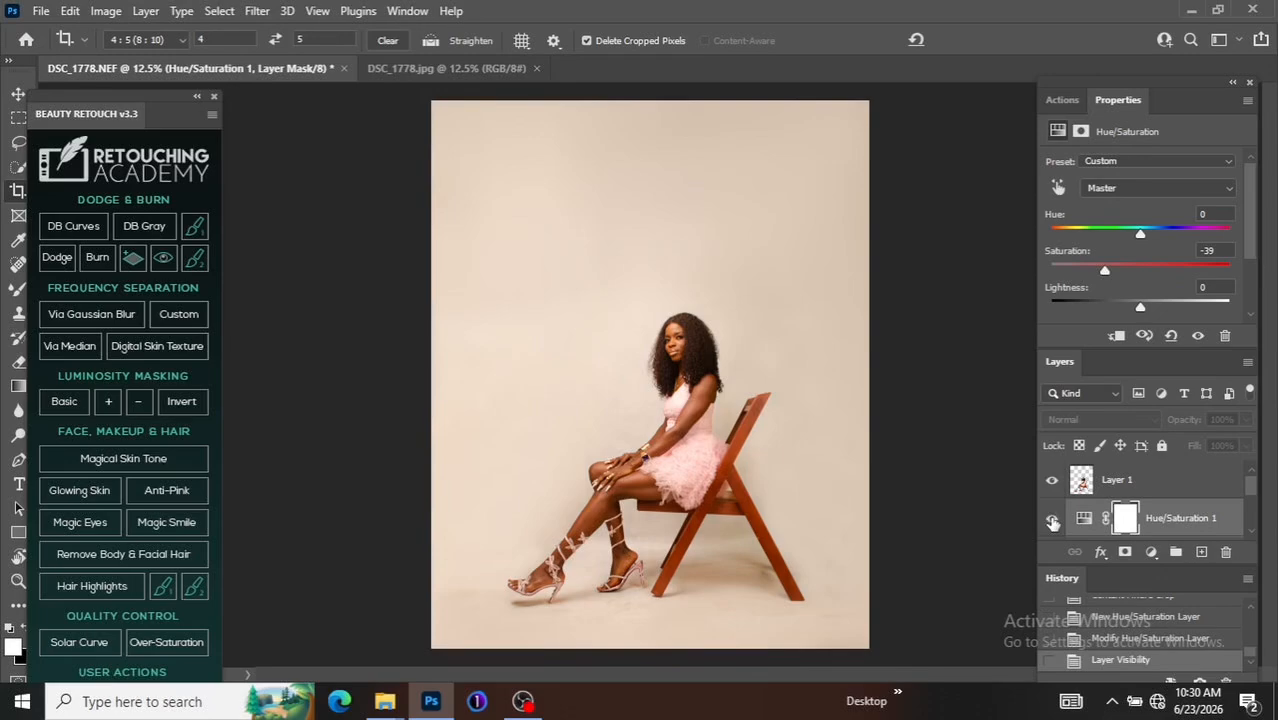
{"action": "left_click", "coordinate": [1052, 520]}
{"action": "left_click", "coordinate": [1052, 520]}
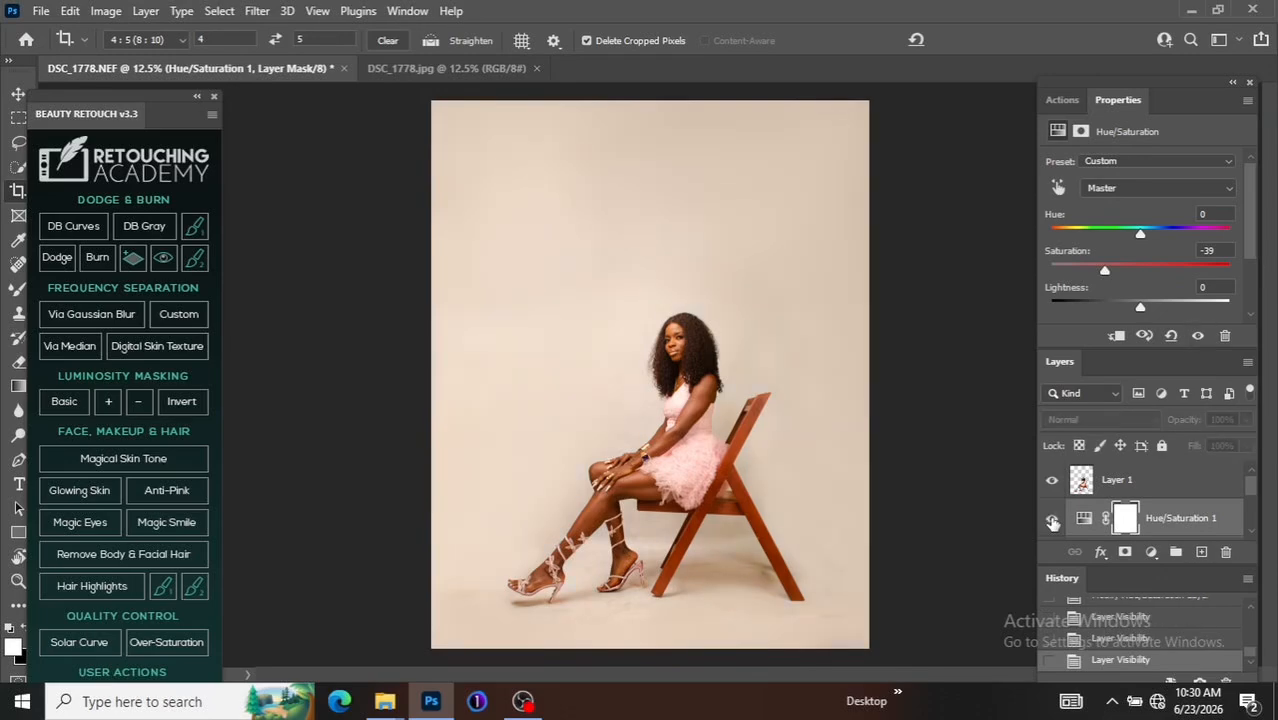
{"action": "left_click", "coordinate": [1052, 520]}
{"action": "key", "text": "ctrl+minus"}
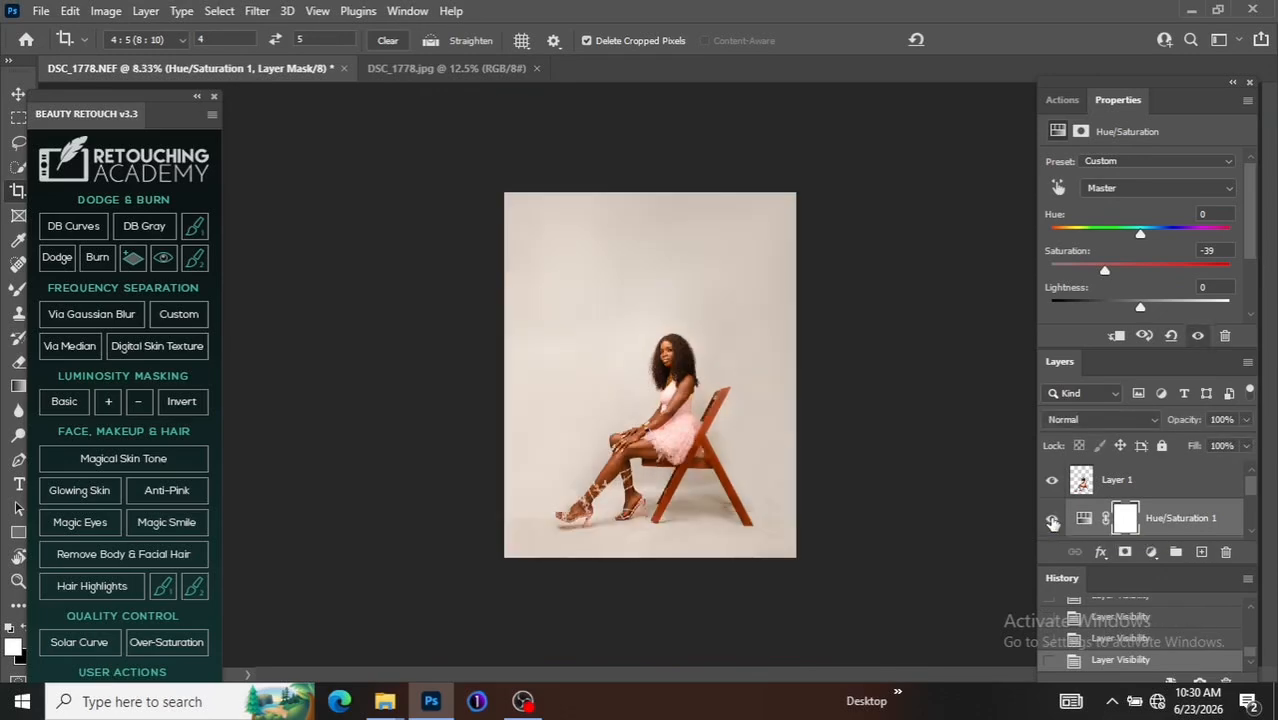
{"action": "key", "text": "ctrl+plus"}
{"action": "key", "text": "ctrl+plus"}
{"action": "key", "text": "ctrl+plus"}
{"action": "key", "text": "ctrl+minus"}
{"action": "key", "text": "ctrl+minus"}
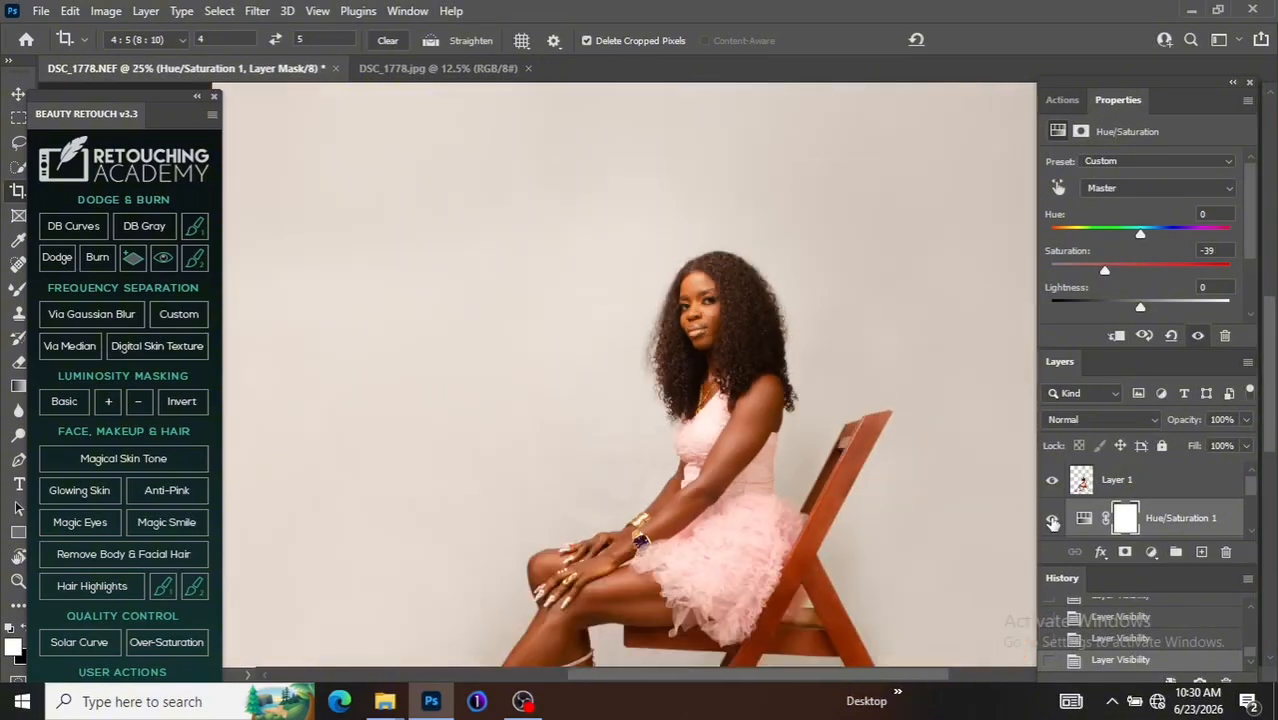
{"action": "key", "text": "ctrl+minus"}
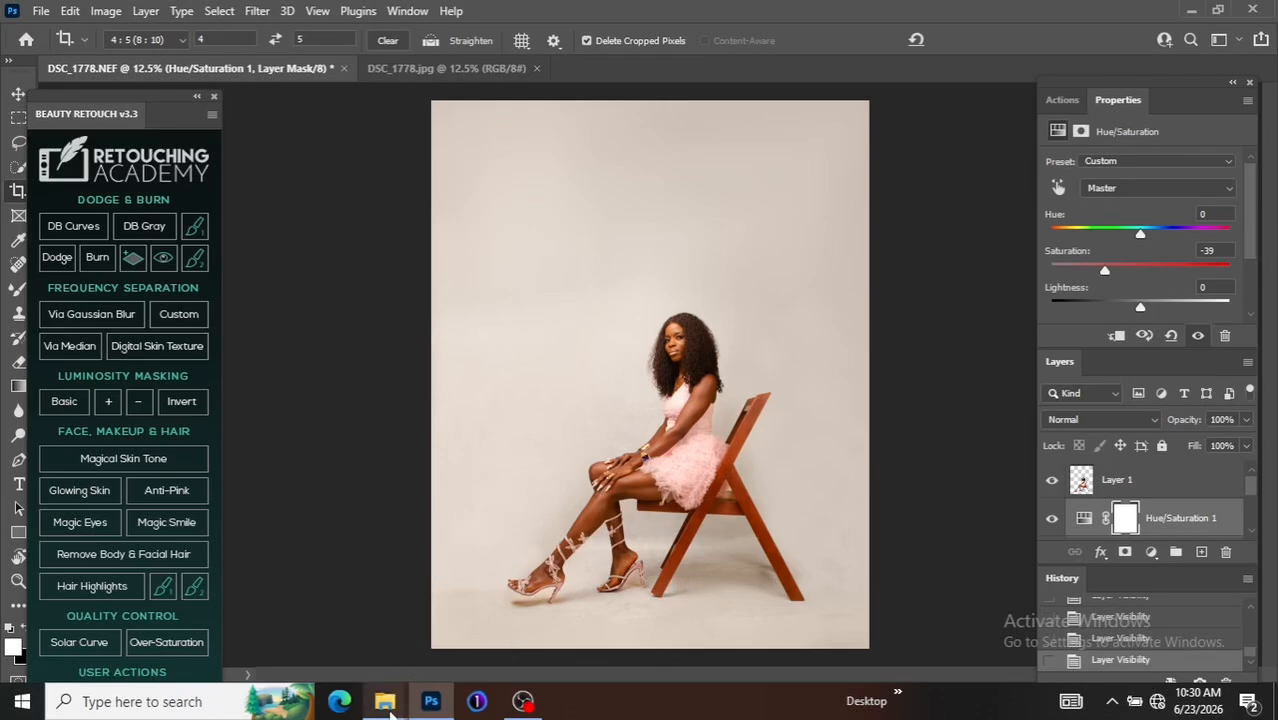
Step: Place the blue-and-orange cloud room image from File Explorer's Downloads folder into DSC_1778.NEF, beneath Layer 1
{"action": "mouse_move", "coordinate": [390, 710]}
{"action": "left_click", "coordinate": [396, 640]}
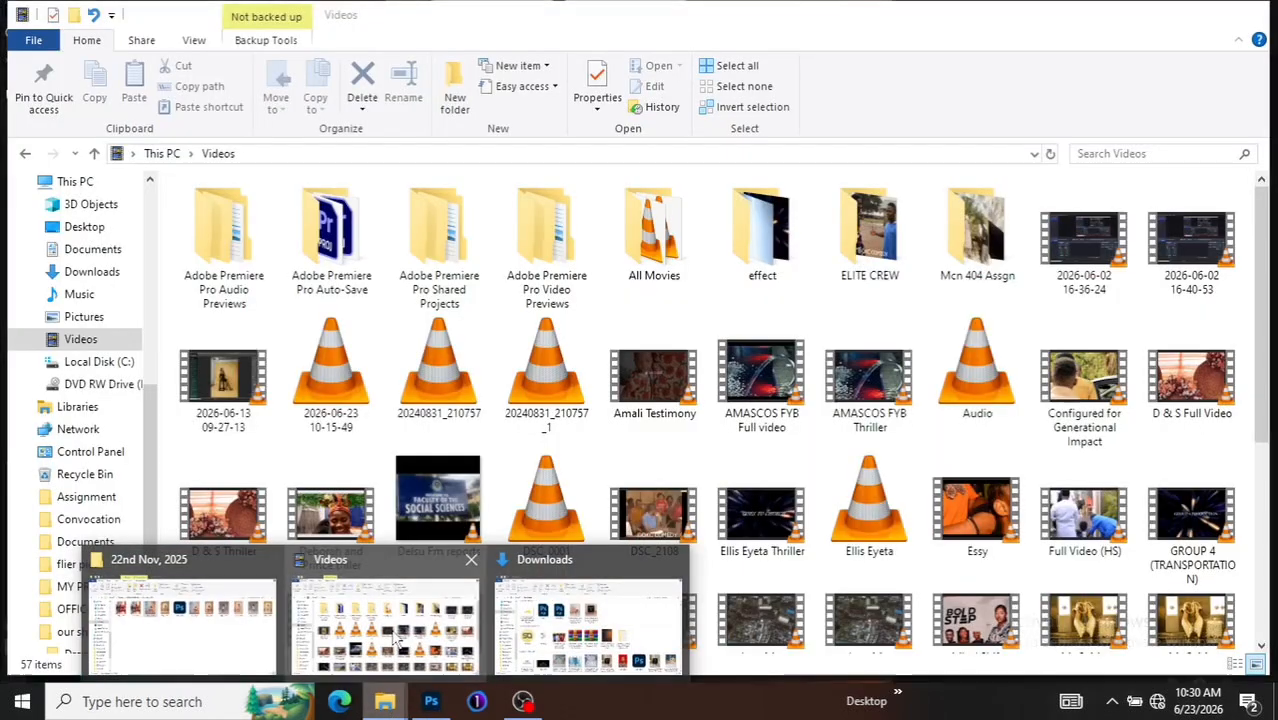
{"action": "left_click", "coordinate": [122, 272]}
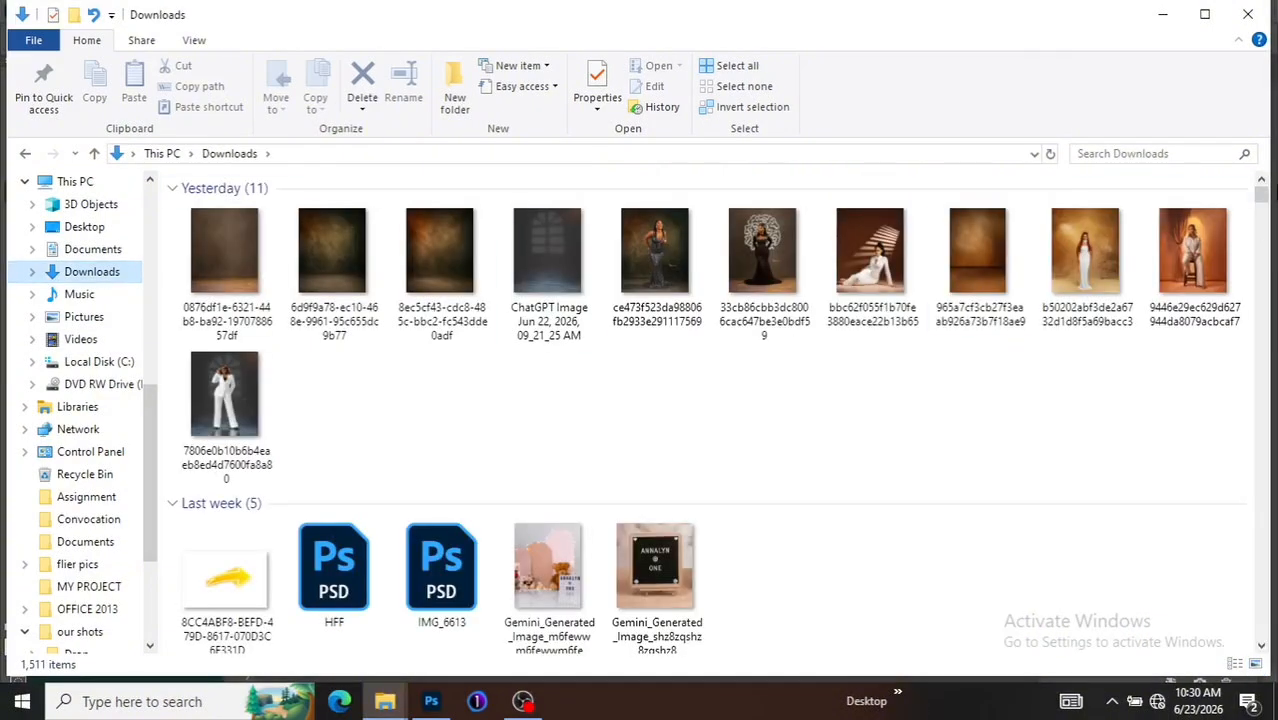
{"action": "left_click_drag", "start_coordinate": [1263, 208], "coordinate": [1265, 283]}
{"action": "left_click_drag", "start_coordinate": [986, 478], "coordinate": [645, 387]}
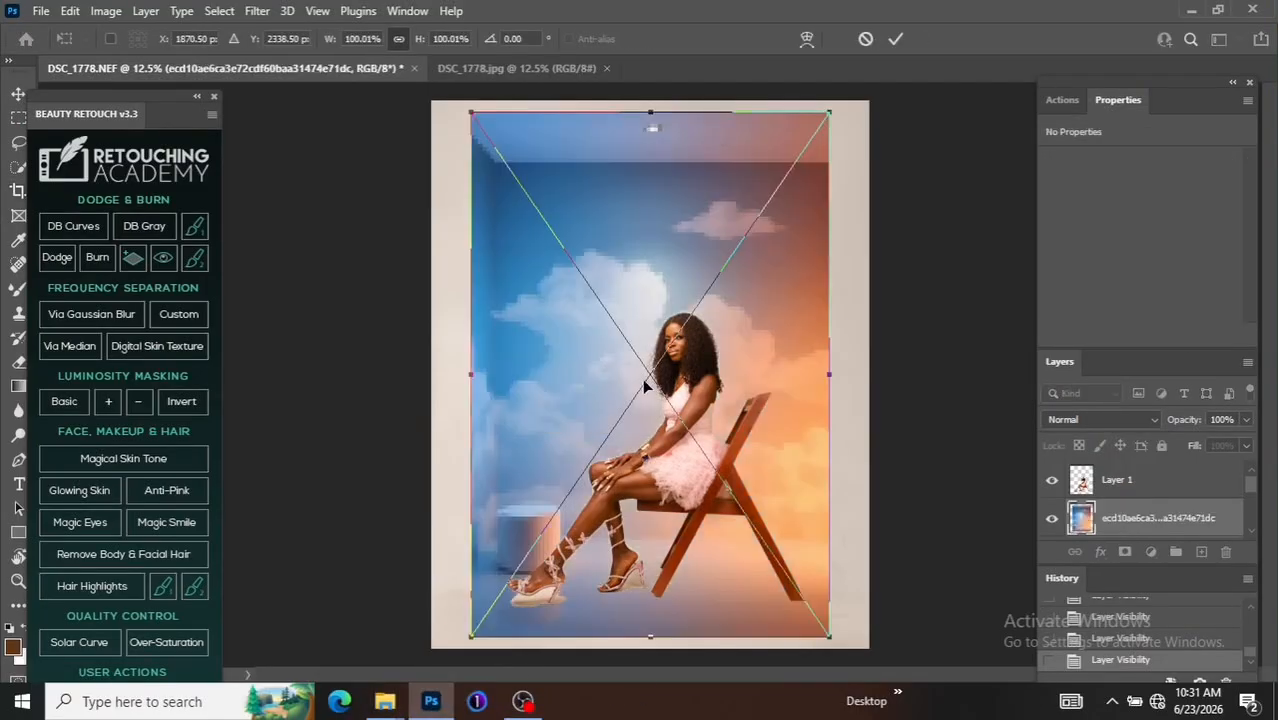
Step: Scale the placed cloud image proportionally to about 130% and position it so it covers the canvas behind the woman
{"action": "left_click_drag", "start_coordinate": [470, 113], "coordinate": [423, 66]}
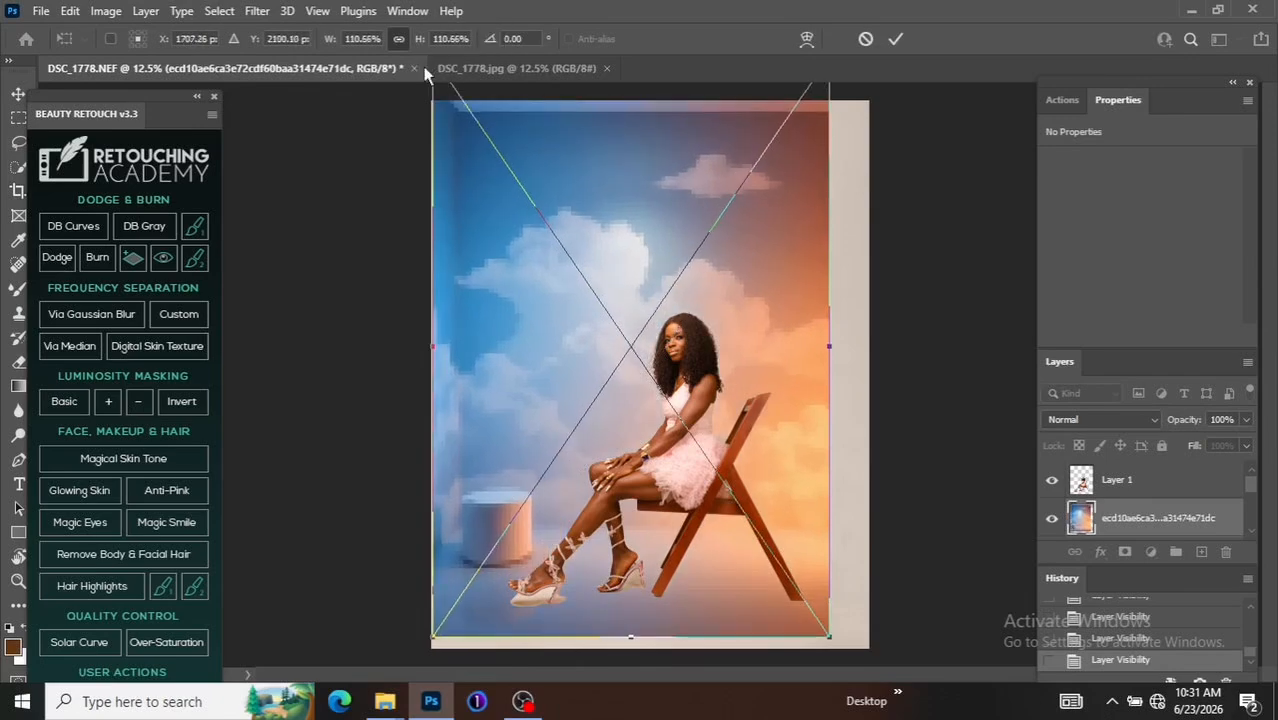
{"action": "key", "text": "ctrl+minus"}
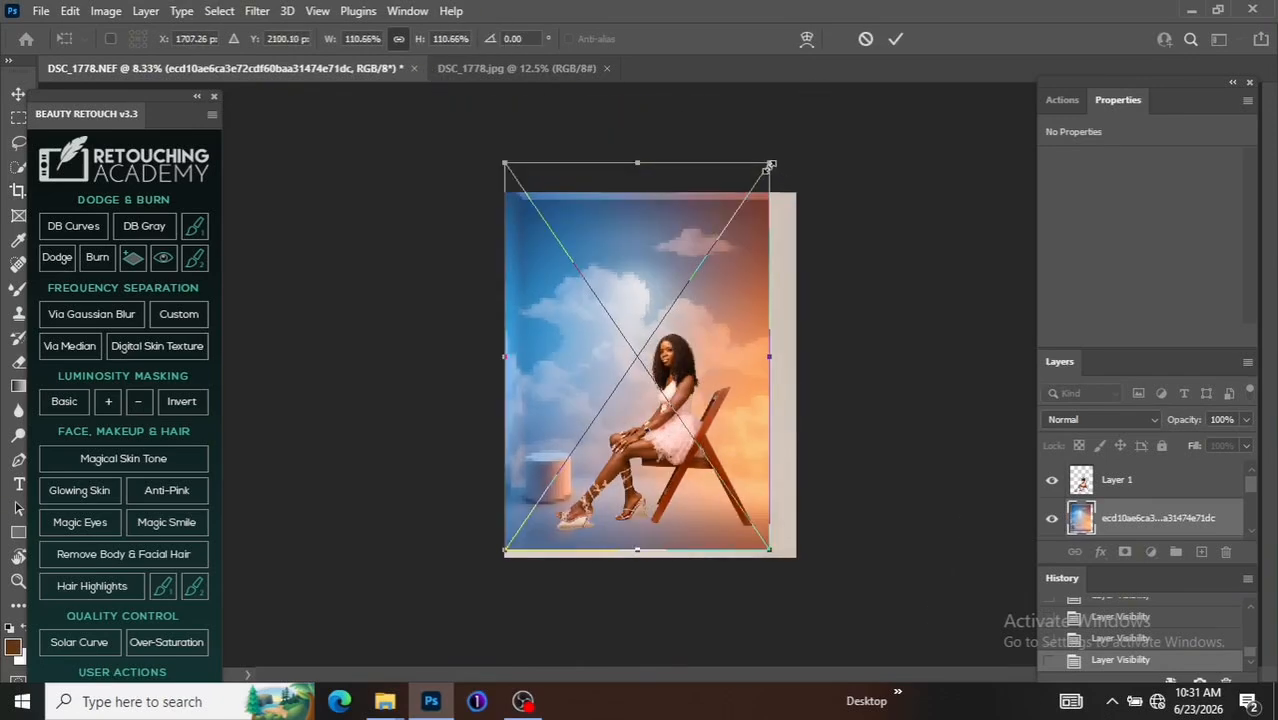
{"action": "left_click_drag", "start_coordinate": [769, 163], "coordinate": [797, 140]}
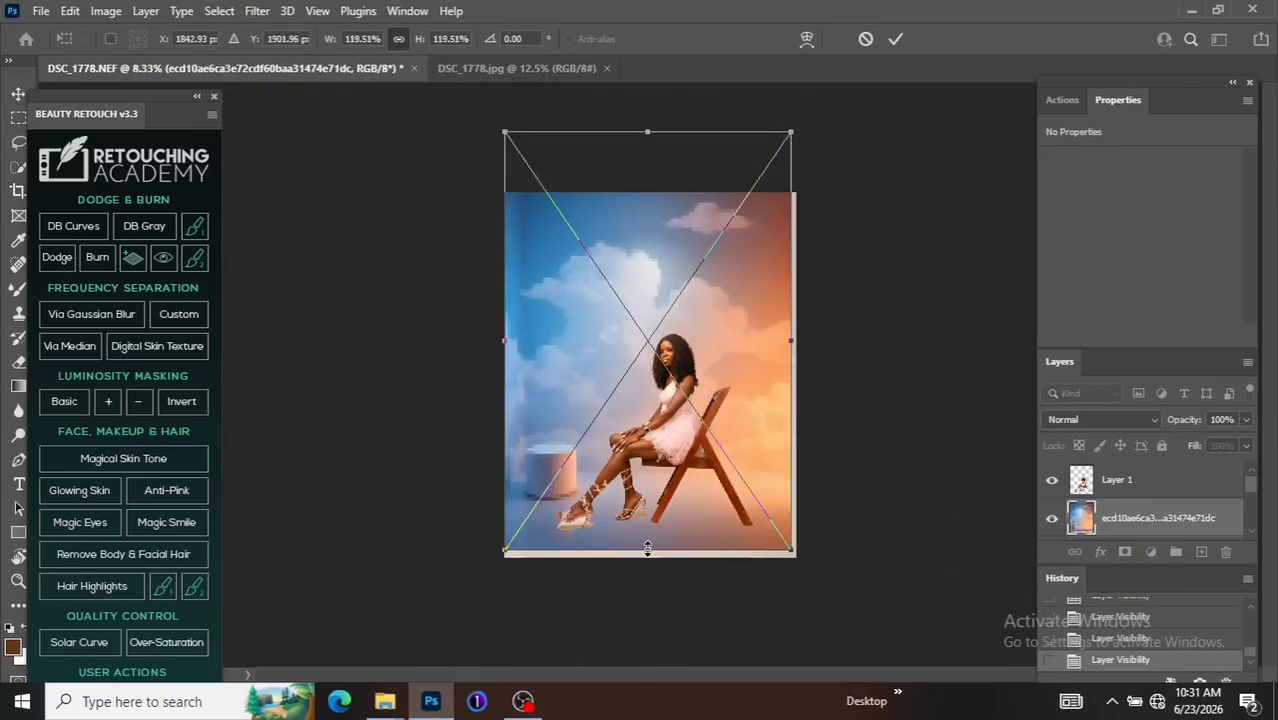
{"action": "left_click_drag", "start_coordinate": [647, 547], "coordinate": [648, 571]}
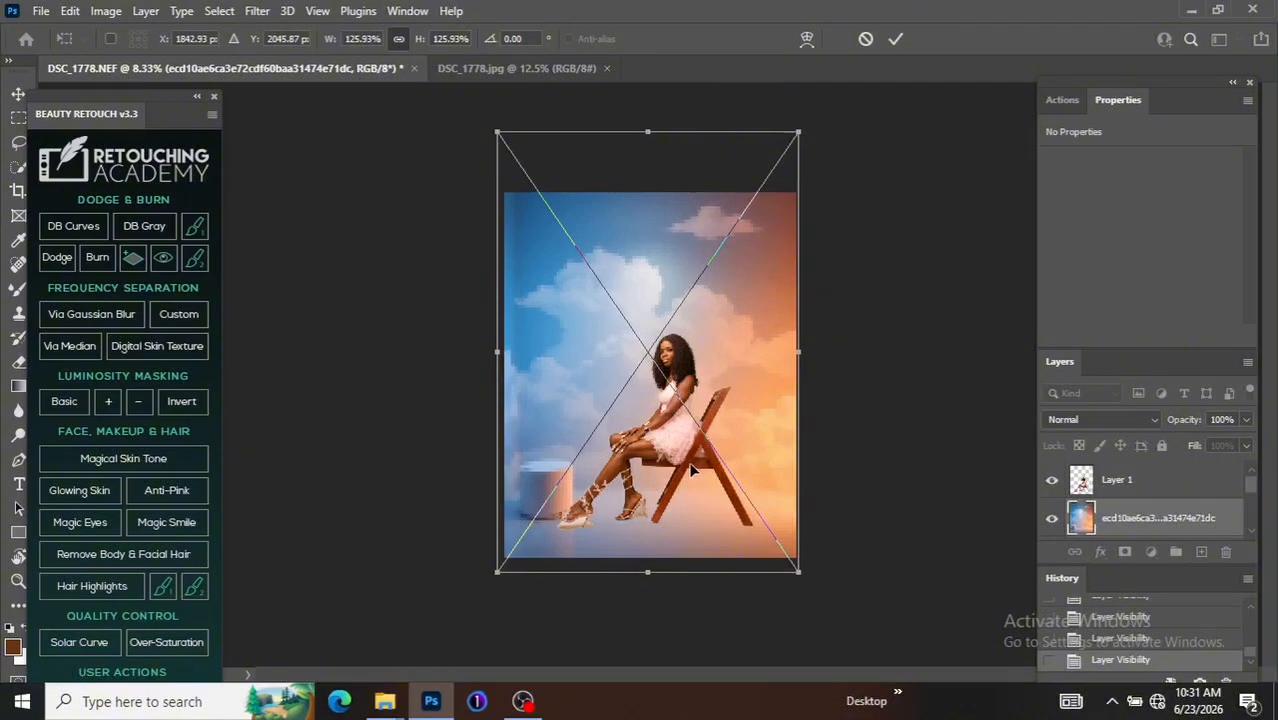
{"action": "left_click_drag", "start_coordinate": [697, 468], "coordinate": [681, 459]}
{"action": "left_click_drag", "start_coordinate": [786, 345], "coordinate": [760, 338]}
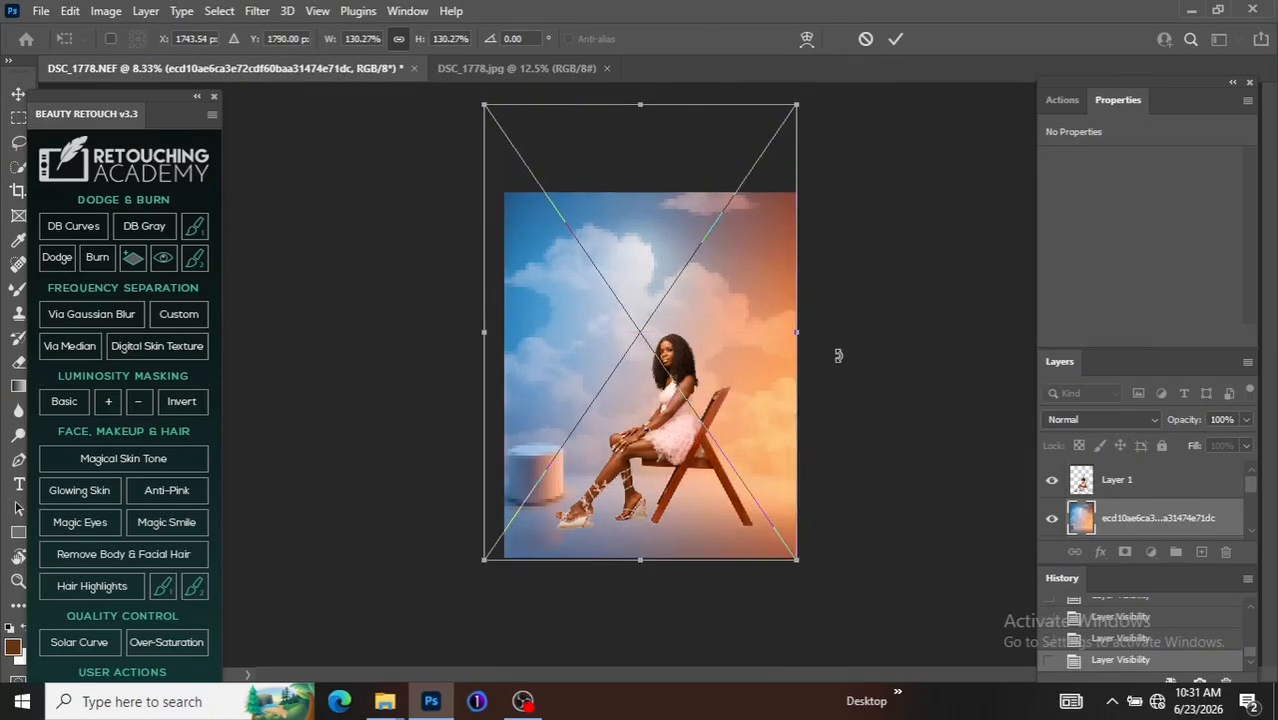
{"action": "key", "text": "Return"}
Step: Set the cloud image layer's blend mode to Multiply
{"action": "key", "text": "c"}
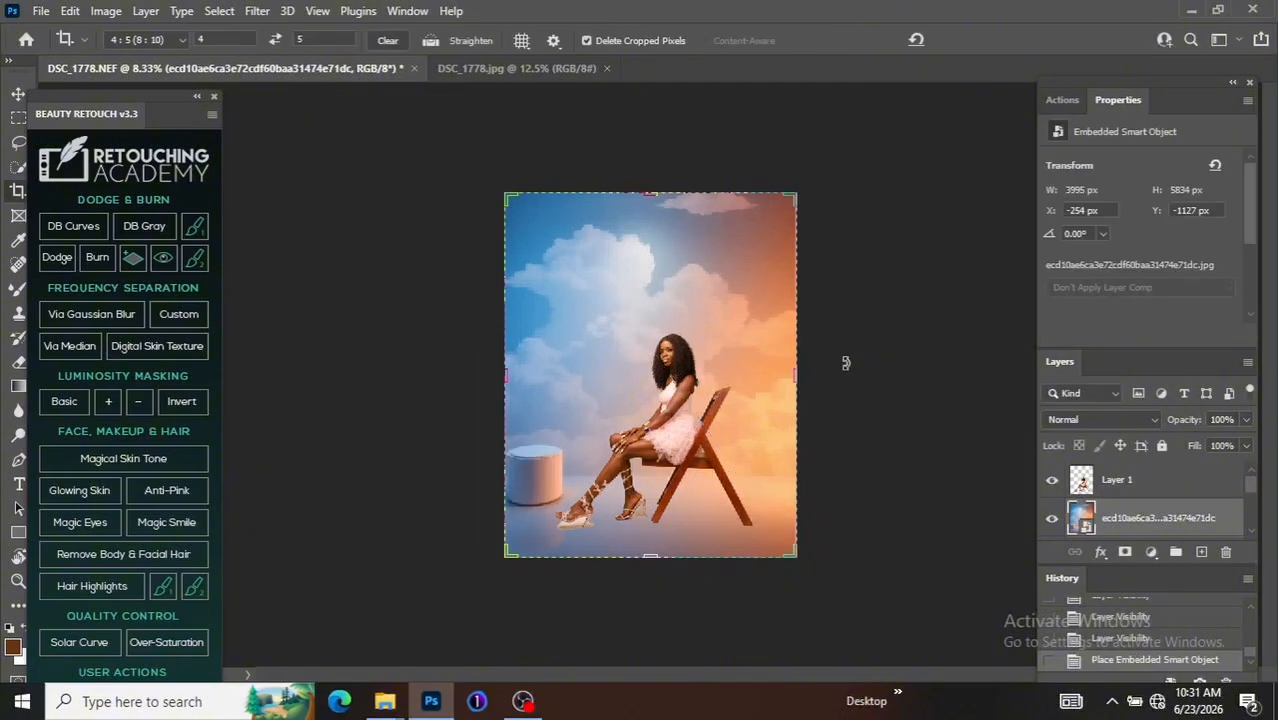
{"action": "key", "text": "ctrl+plus"}
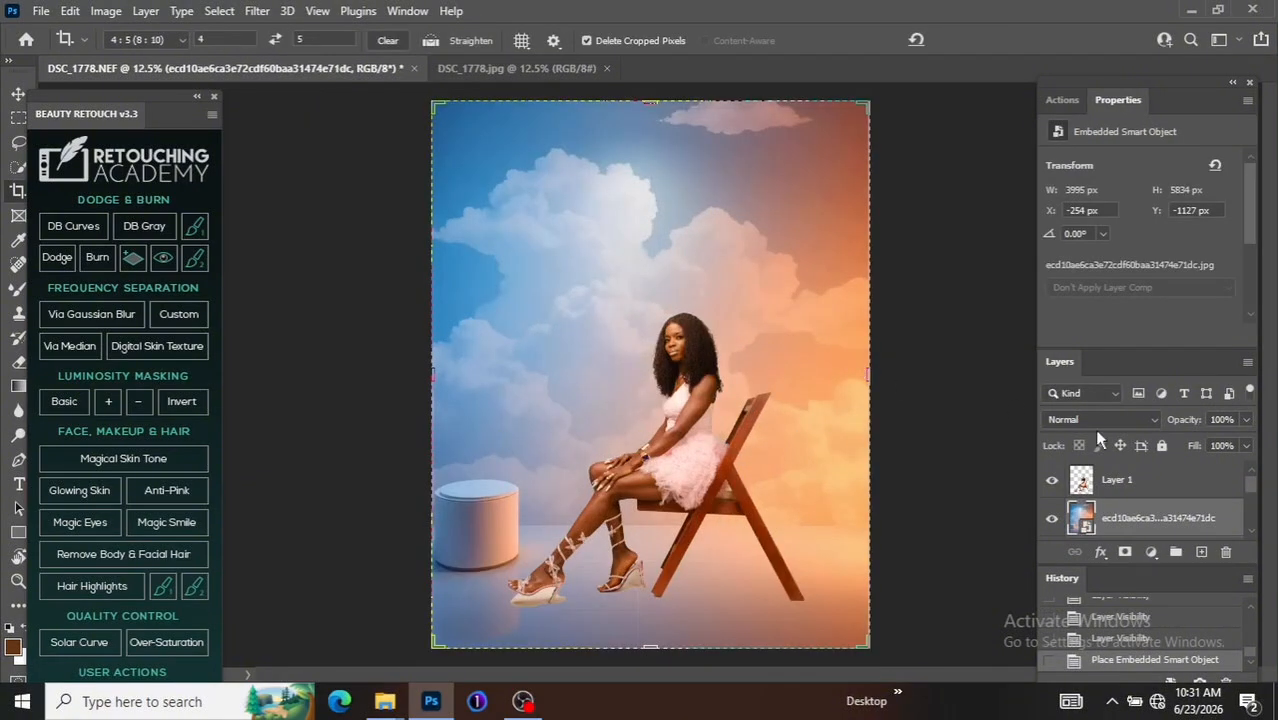
{"action": "left_click", "coordinate": [1123, 422]}
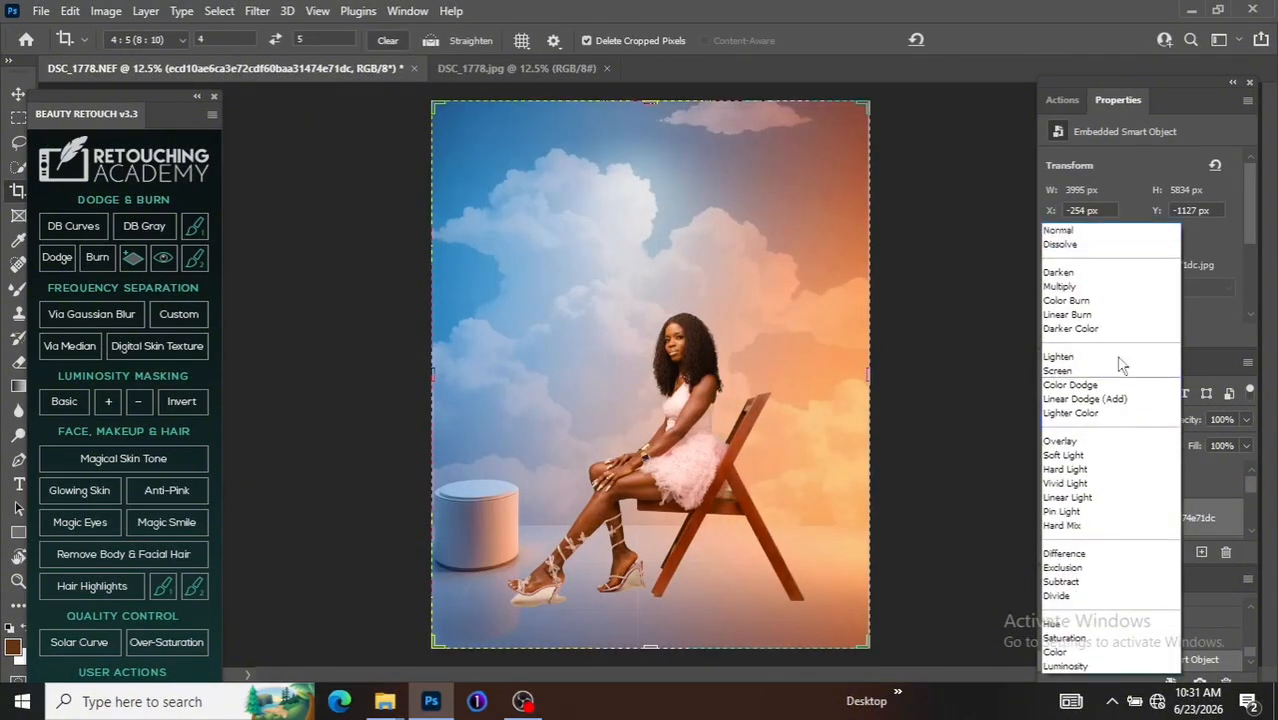
{"action": "left_click", "coordinate": [1085, 289]}
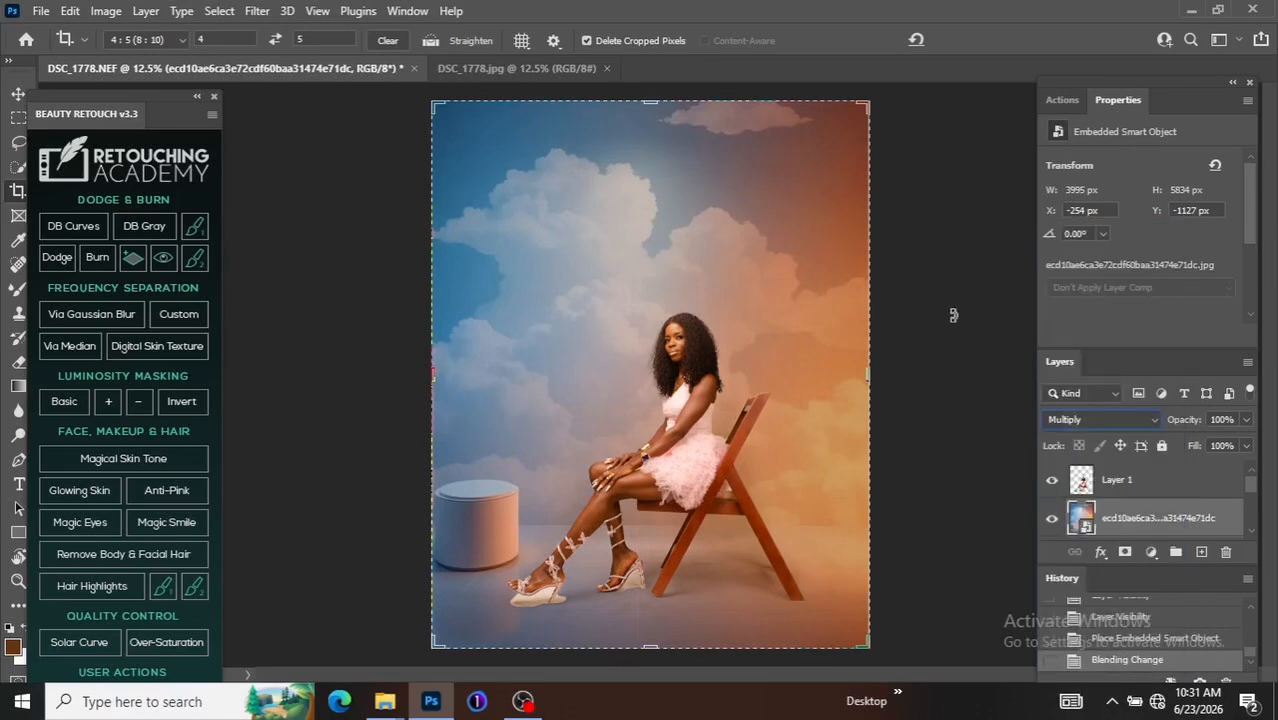
Step: Enlarge the cloud image slightly to about 132.7% so it reaches past the canvas's right edge
{"action": "key", "text": "l"}
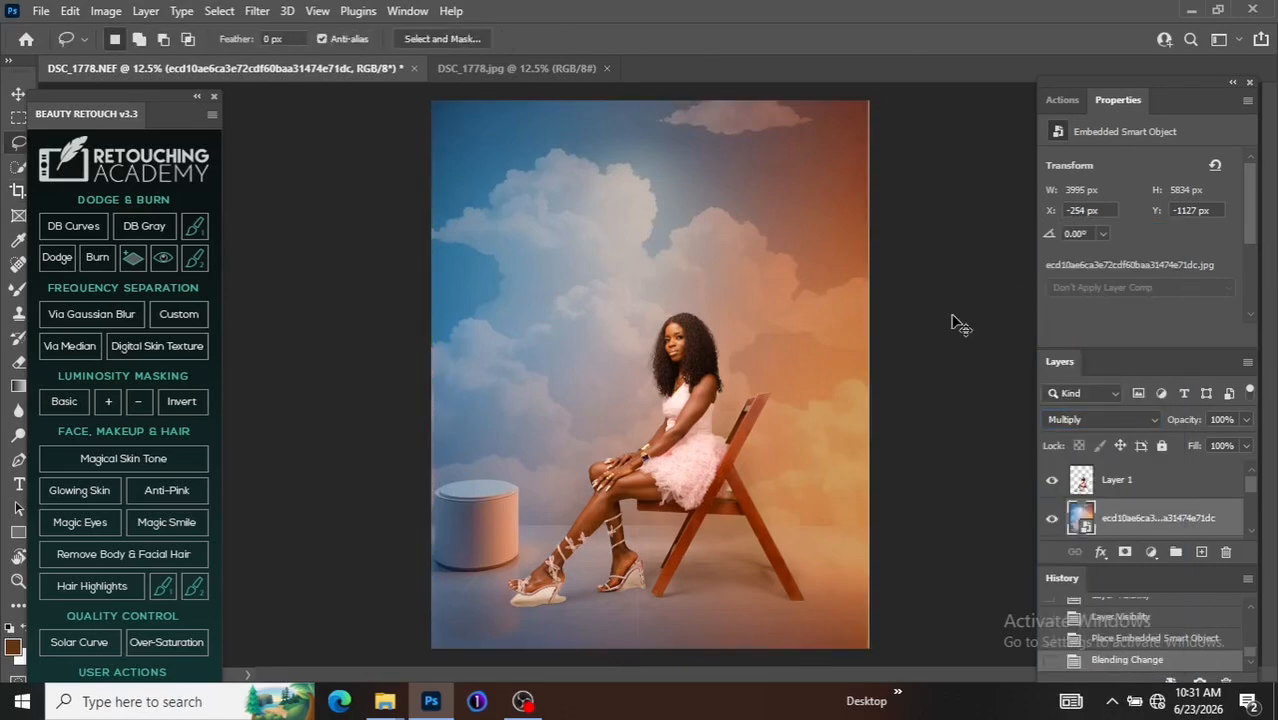
{"action": "key", "text": "ctrl+minus"}
{"action": "key", "text": "ctrl+plus"}
{"action": "key", "text": "ctrl+minus"}
{"action": "key", "text": "v"}
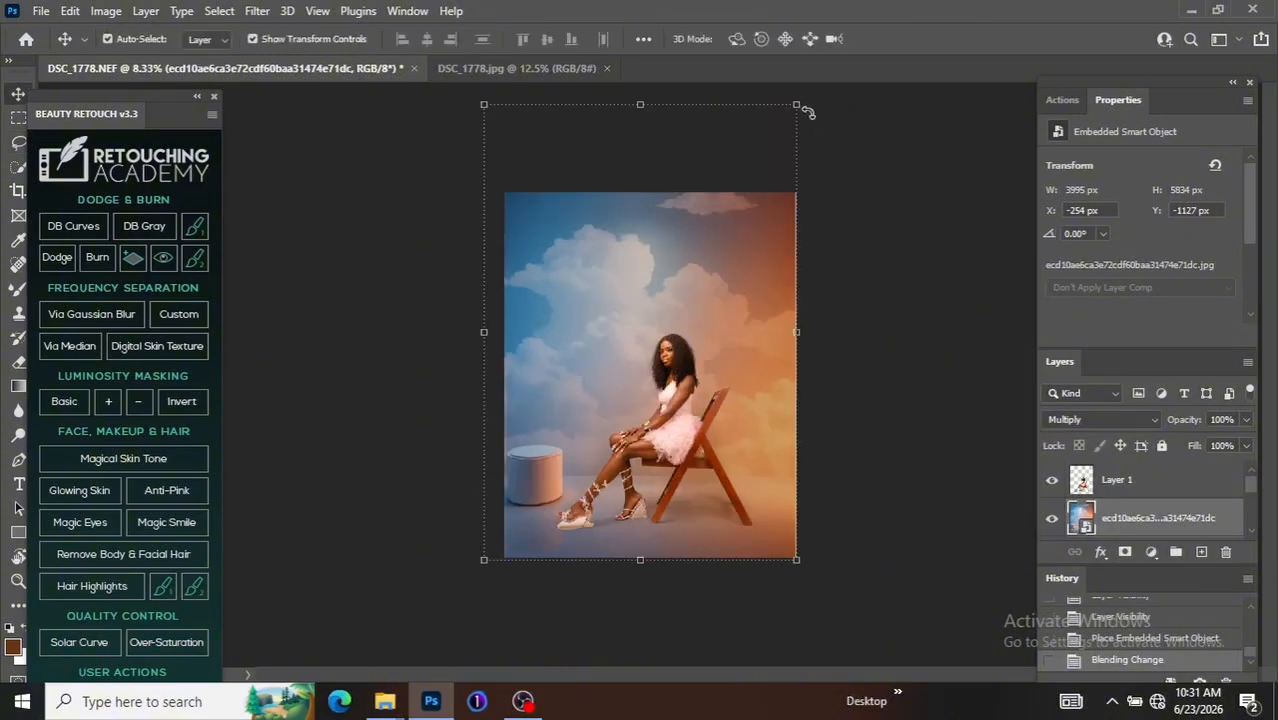
{"action": "left_click_drag", "start_coordinate": [798, 105], "coordinate": [806, 97]}
{"action": "key", "text": "Return"}
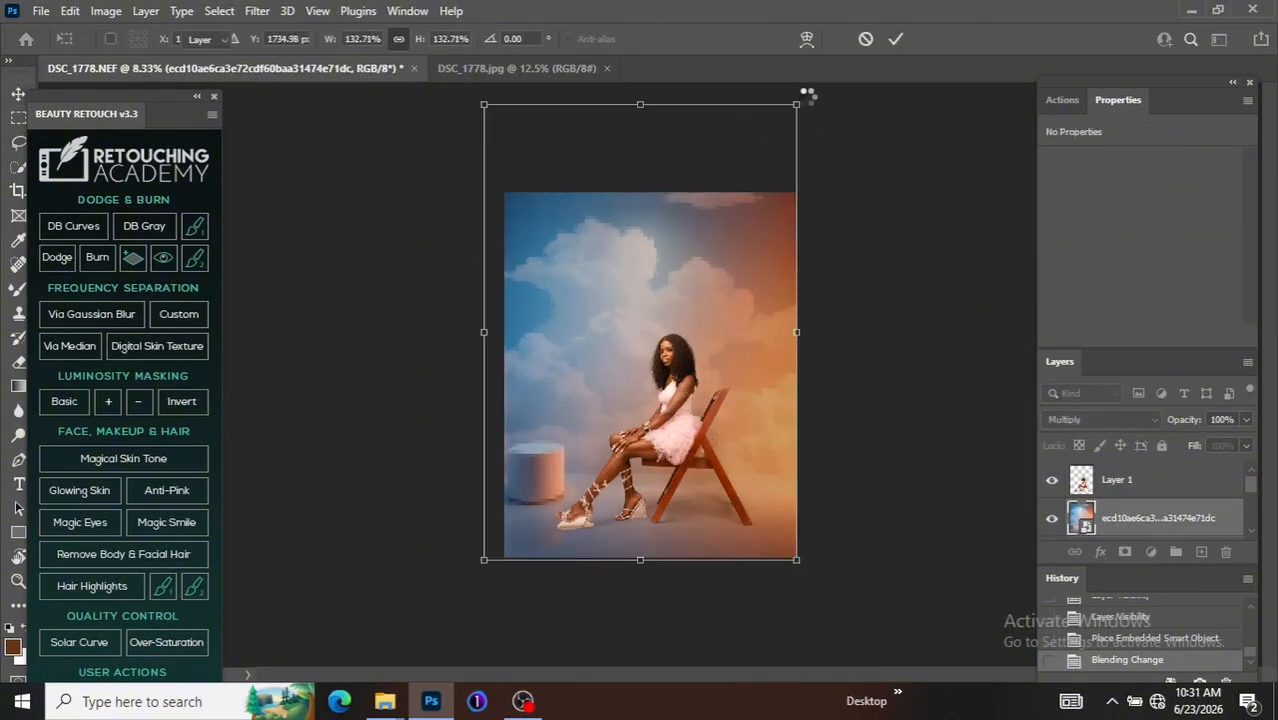
Step: On Layer 1, outline the leftover cream backdrop behind the front shoe's heel with the Polygonal Lasso and cut it out
{"action": "key", "text": "l"}
{"action": "key", "text": "ctrl+plus"}
{"action": "key", "text": "ctrl+plus"}
{"action": "key", "text": "ctrl+plus"}
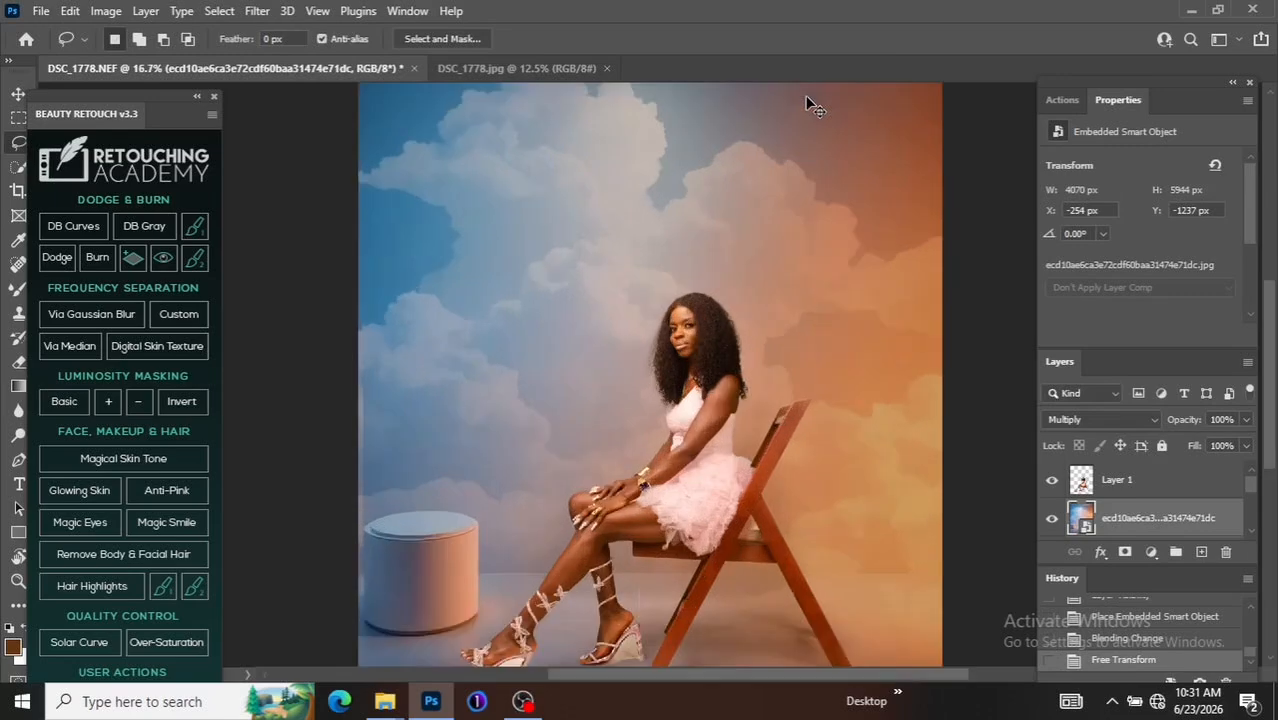
{"action": "key", "text": "ctrl+plus"}
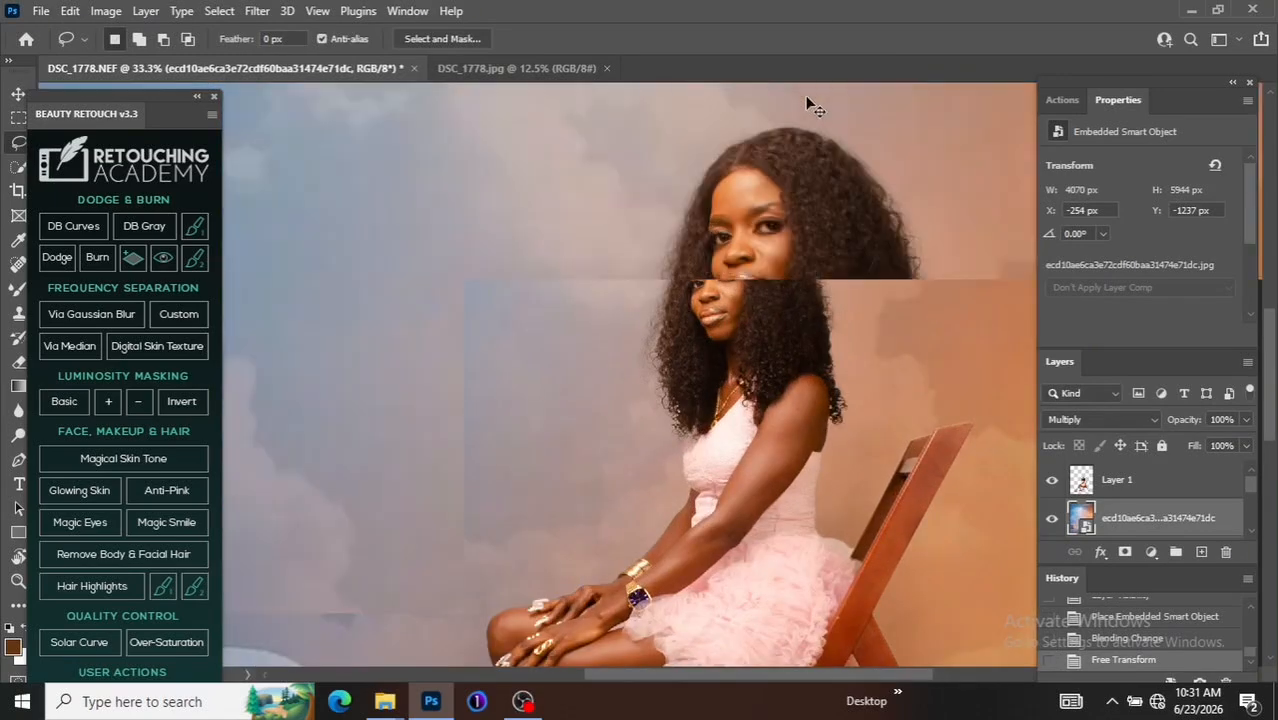
{"action": "left_click_drag", "start_coordinate": [1272, 372], "coordinate": [1277, 496]}
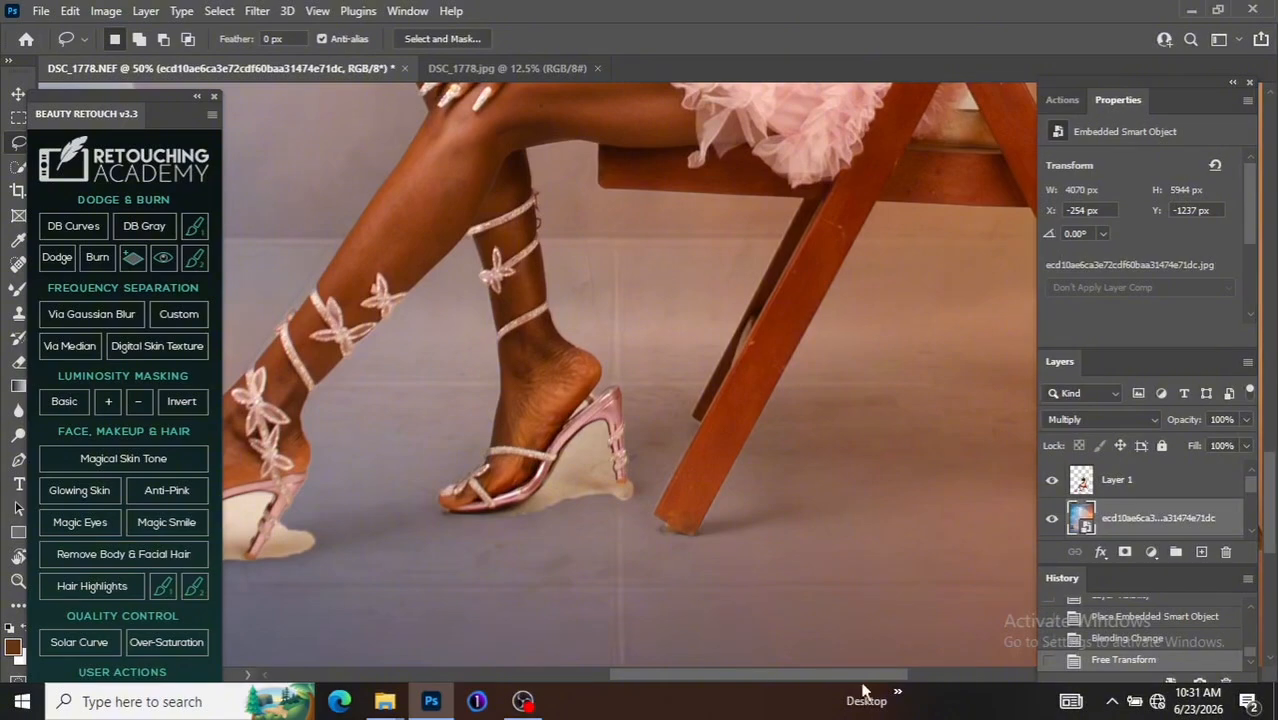
{"action": "left_click_drag", "start_coordinate": [870, 680], "coordinate": [804, 680]}
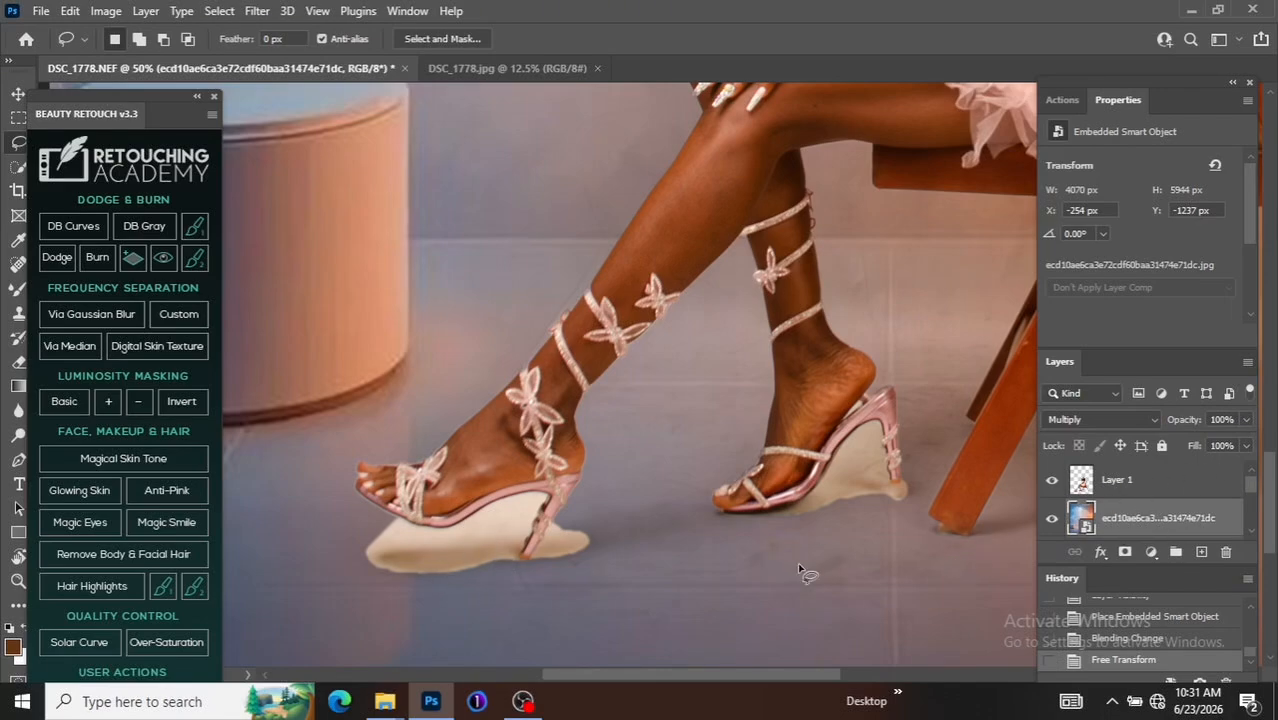
{"action": "left_click", "coordinate": [1166, 492]}
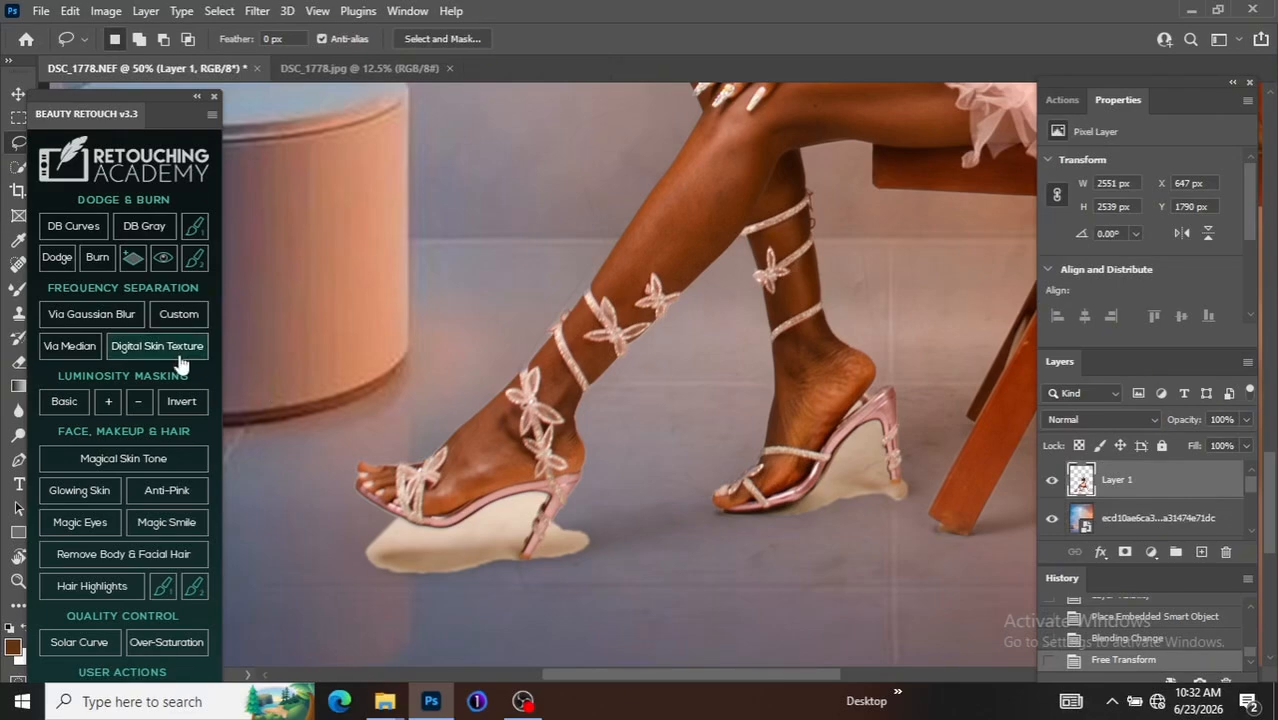
{"action": "right_click", "coordinate": [17, 146]}
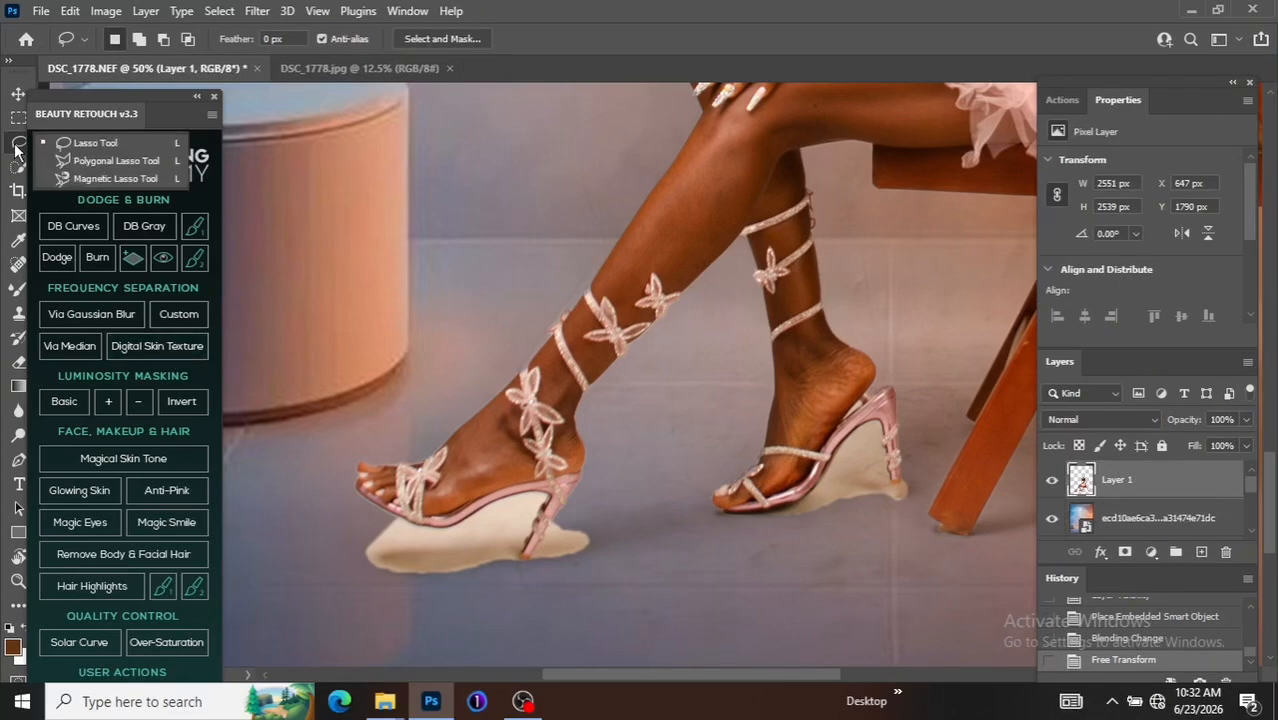
{"action": "left_click", "coordinate": [97, 160]}
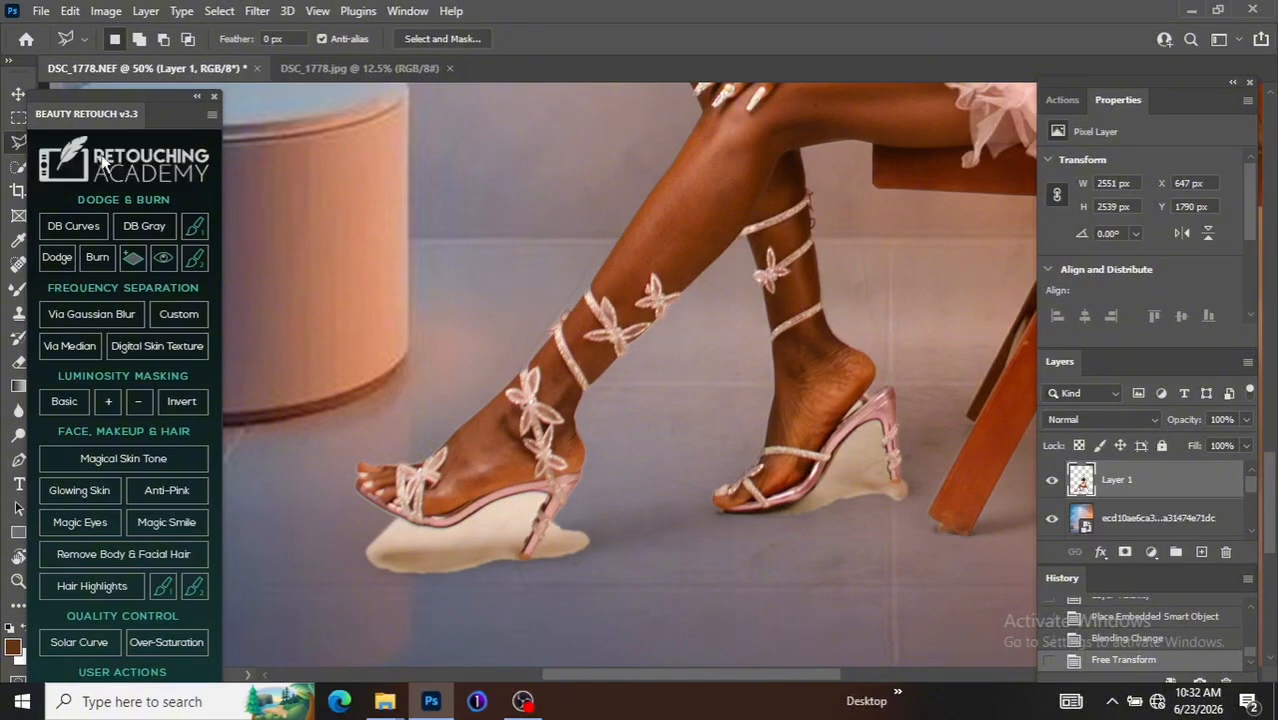
{"action": "left_click", "coordinate": [601, 496]}
{"action": "left_click", "coordinate": [553, 521]}
{"action": "left_click", "coordinate": [525, 563]}
{"action": "left_click", "coordinate": [607, 578]}
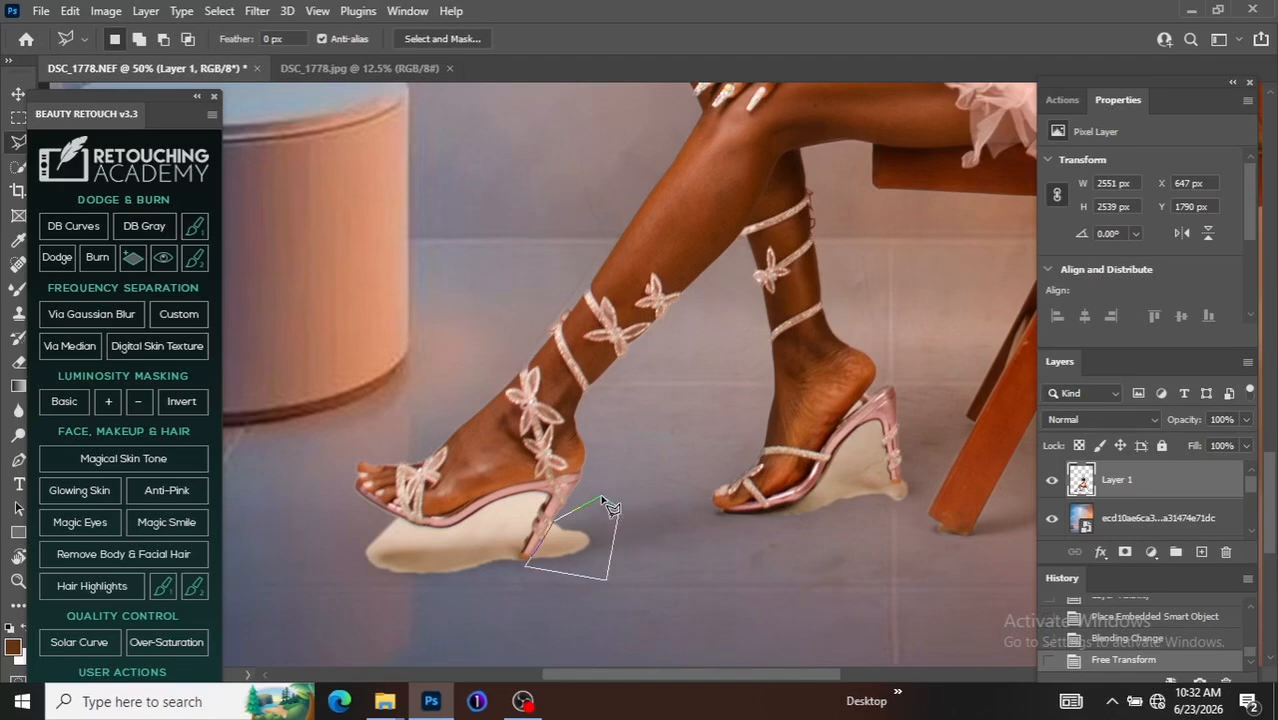
{"action": "left_click", "coordinate": [602, 498]}
{"action": "key", "text": "ctrl+x"}
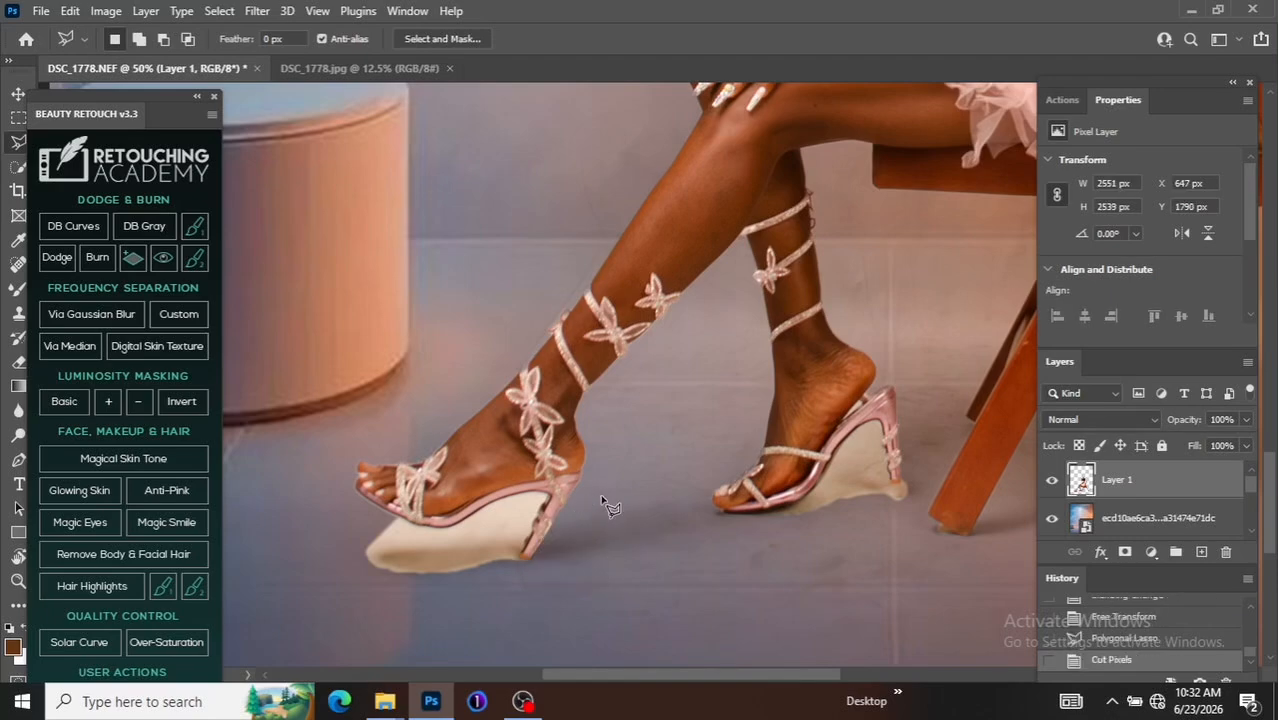
Step: Select and cut the remaining sliver of old backdrop along the back edge of the front shoe's heel
{"action": "left_click", "coordinate": [588, 512]}
{"action": "left_click", "coordinate": [544, 540]}
{"action": "left_click", "coordinate": [571, 537]}
{"action": "left_click", "coordinate": [588, 512]}
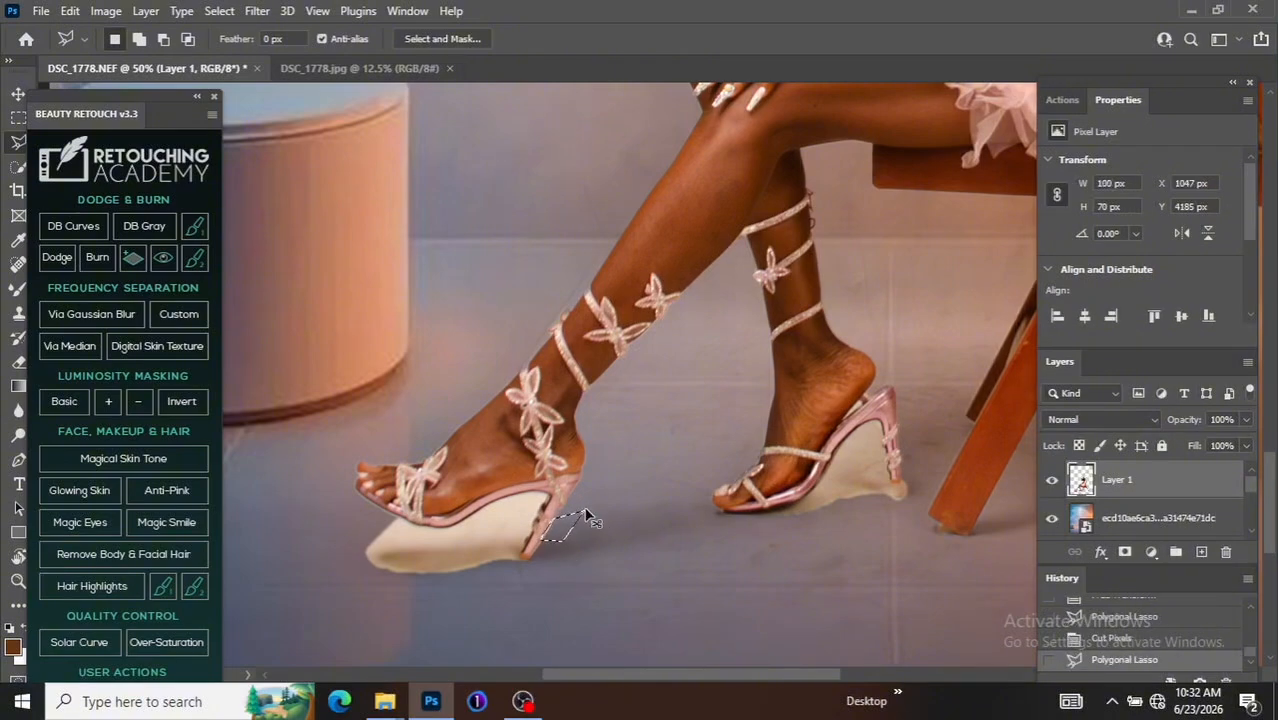
{"action": "key", "text": "ctrl+x"}
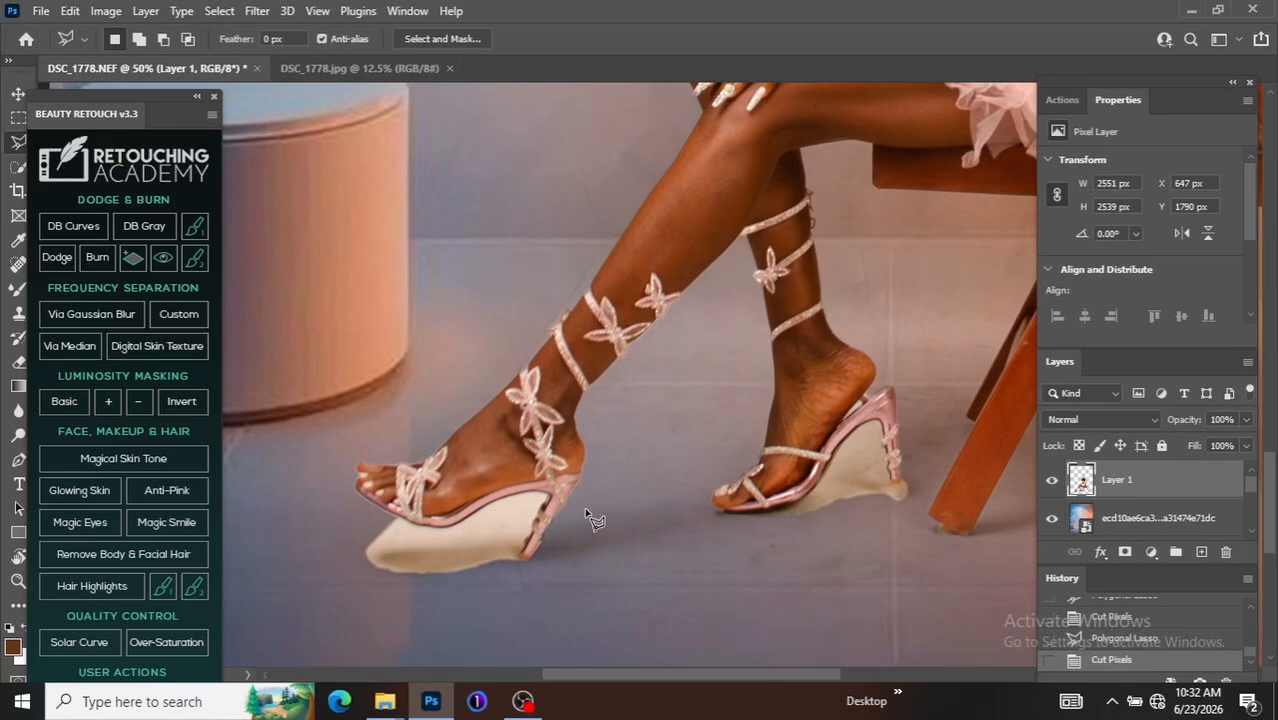
Step: Outline the cream backdrop patch beneath the front shoe's arch and sole and cut it from Layer 1
{"action": "left_click", "coordinate": [486, 610]}
{"action": "left_click", "coordinate": [390, 517]}
{"action": "left_click", "coordinate": [328, 548]}
{"action": "left_click", "coordinate": [353, 603]}
{"action": "left_click", "coordinate": [435, 636]}
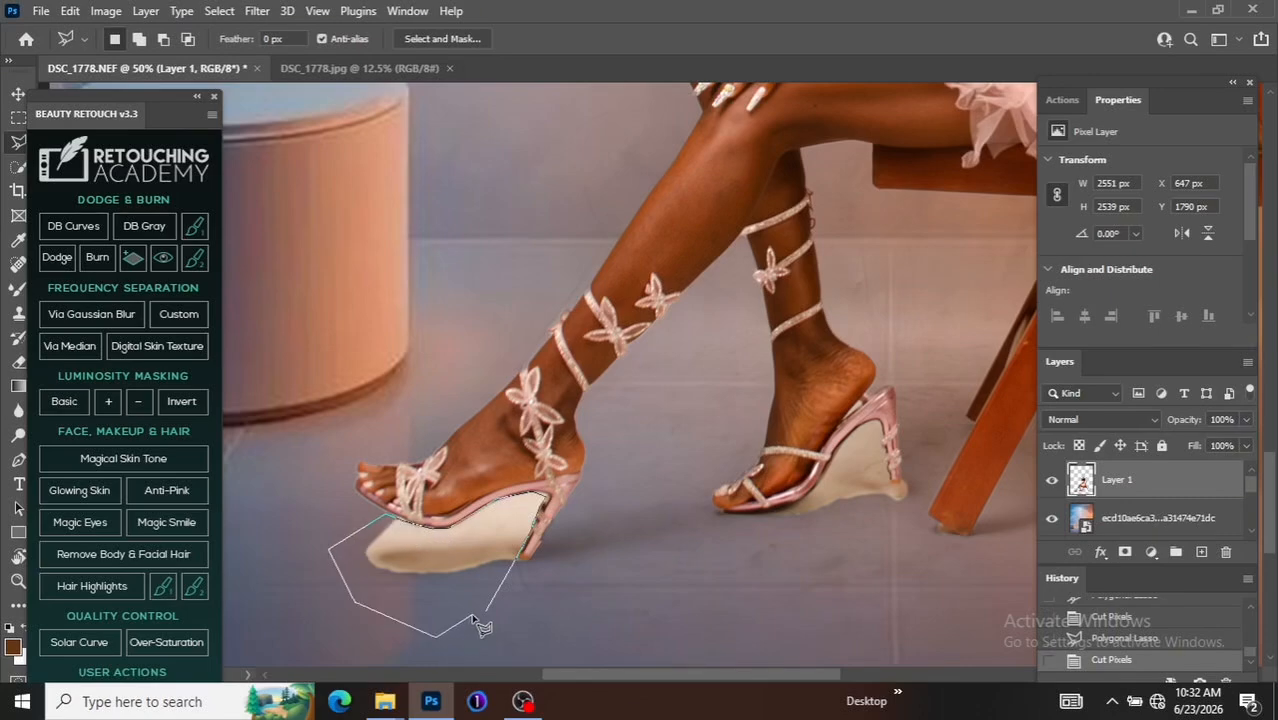
{"action": "double_click", "coordinate": [487, 617]}
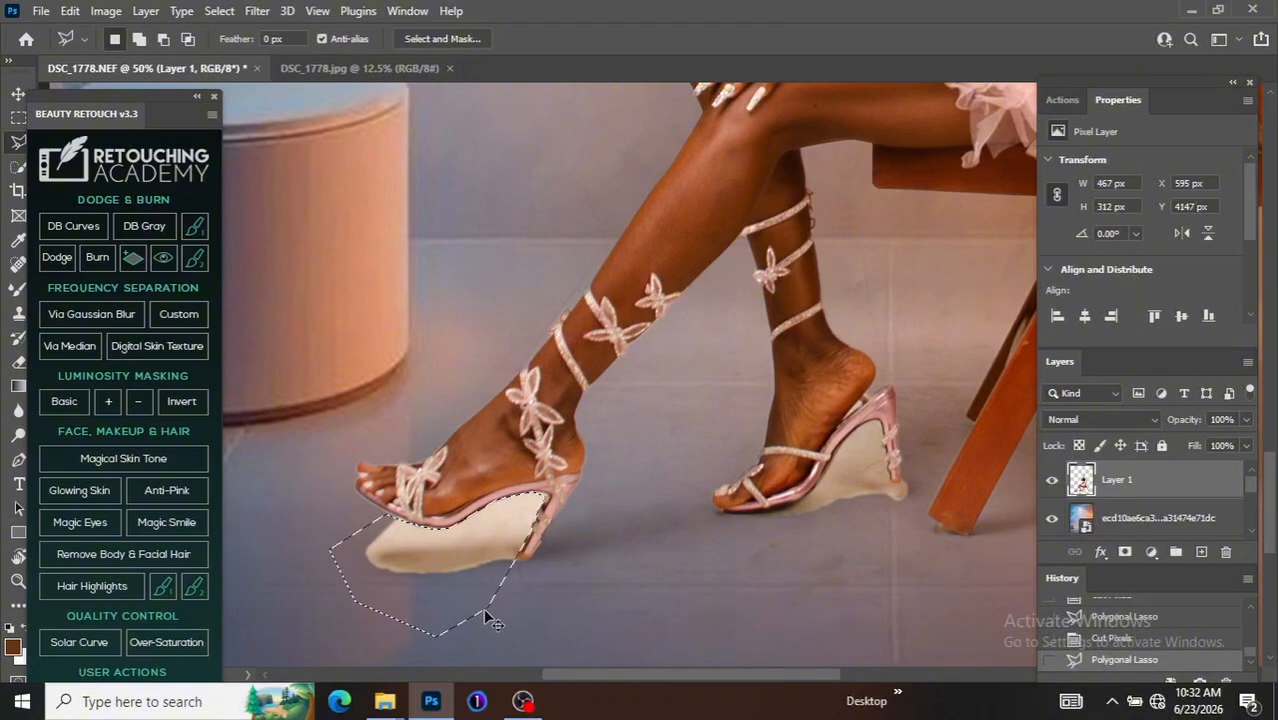
{"action": "key", "text": "ctrl+x"}
Step: Trim the backdrop remnants inside the front shoe's heel curve and below its toe sole from Layer 1
{"action": "left_click", "coordinate": [463, 600]}
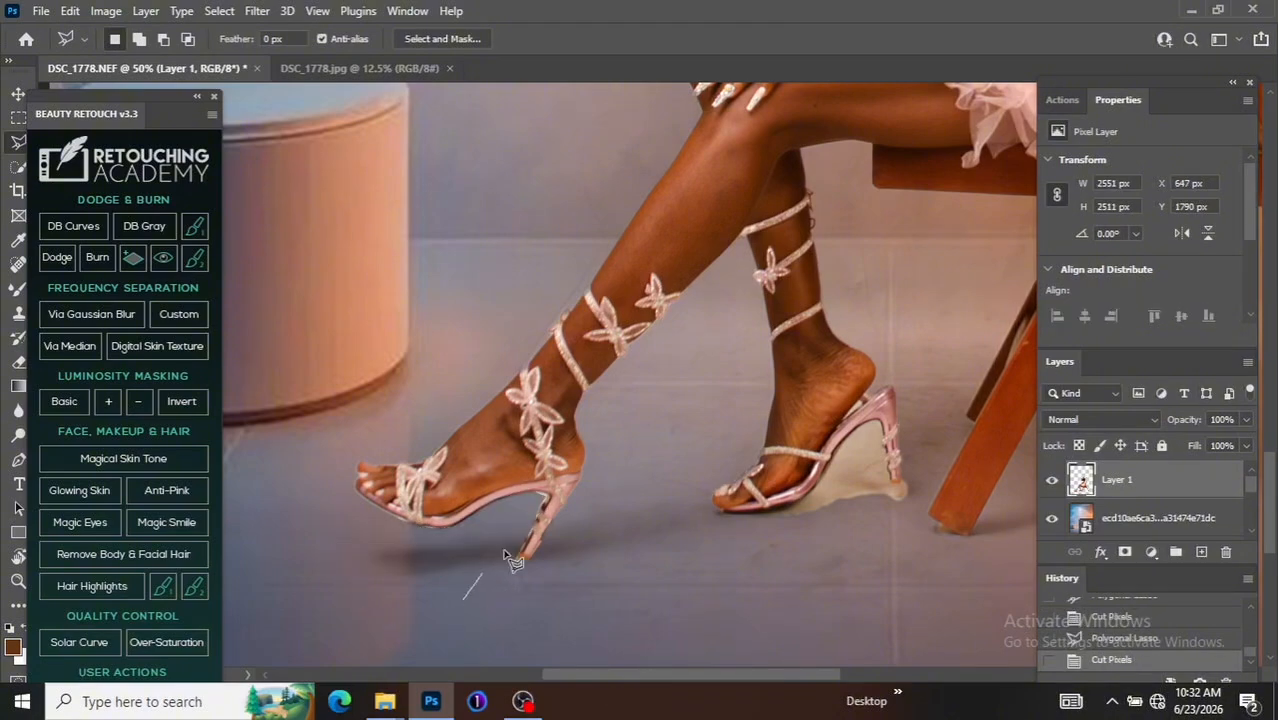
{"action": "left_click", "coordinate": [541, 494]}
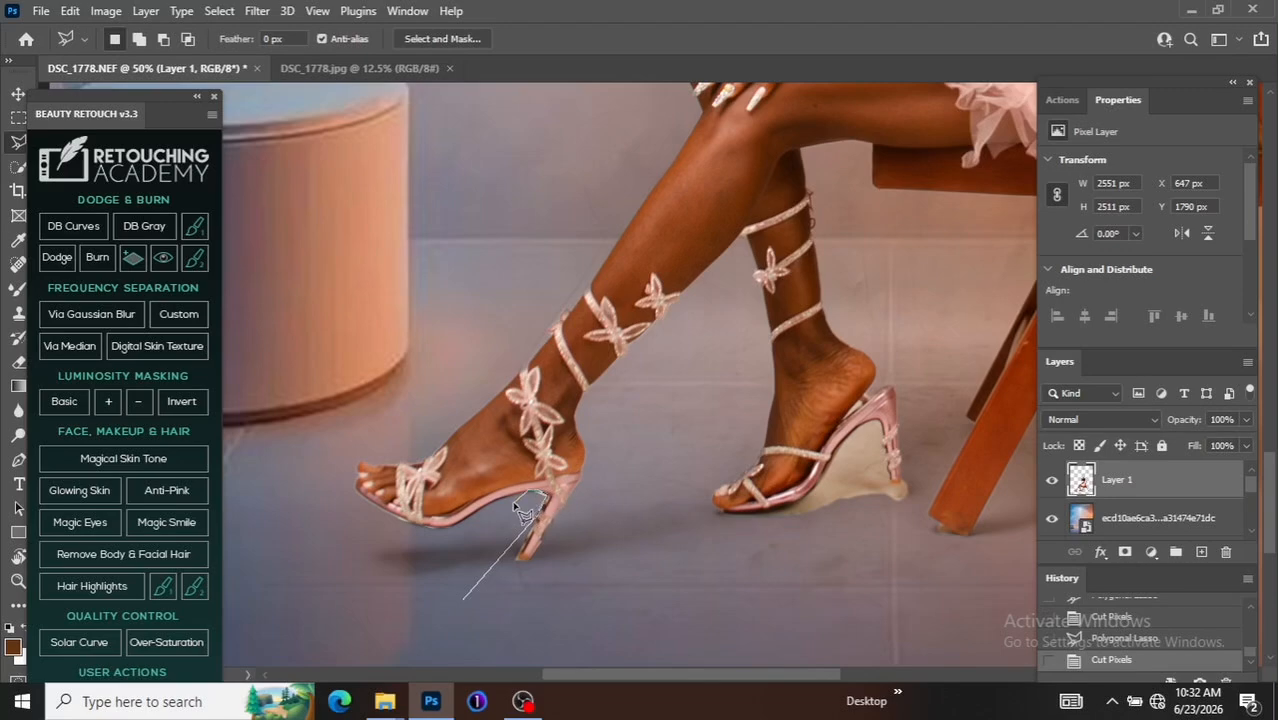
{"action": "left_click", "coordinate": [463, 600]}
{"action": "key", "text": "ctrl+x"}
{"action": "left_click", "coordinate": [450, 537]}
{"action": "left_click", "coordinate": [366, 530]}
{"action": "left_click", "coordinate": [410, 562]}
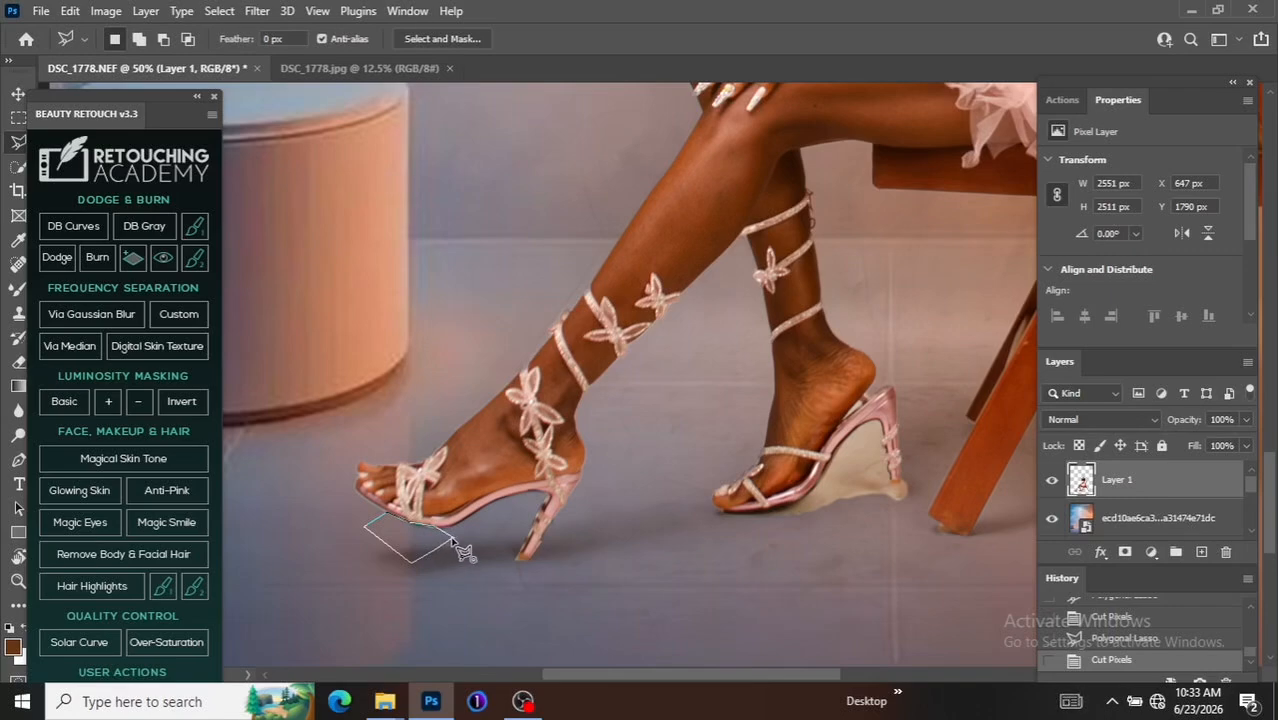
{"action": "left_click", "coordinate": [451, 539]}
{"action": "key", "text": "ctrl+x"}
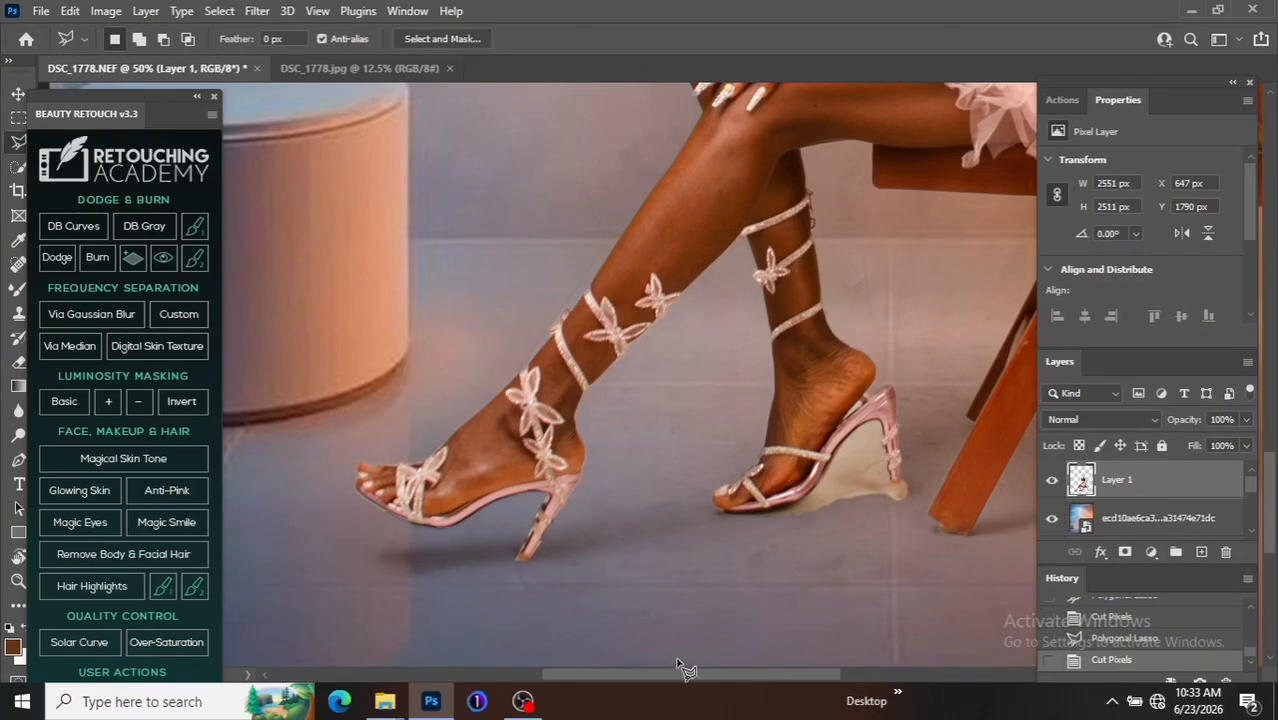
Step: Outline the cream backdrop patch between the rear shoe's sole and heel and cut it from Layer 1
{"action": "left_click_drag", "start_coordinate": [679, 672], "coordinate": [717, 671]}
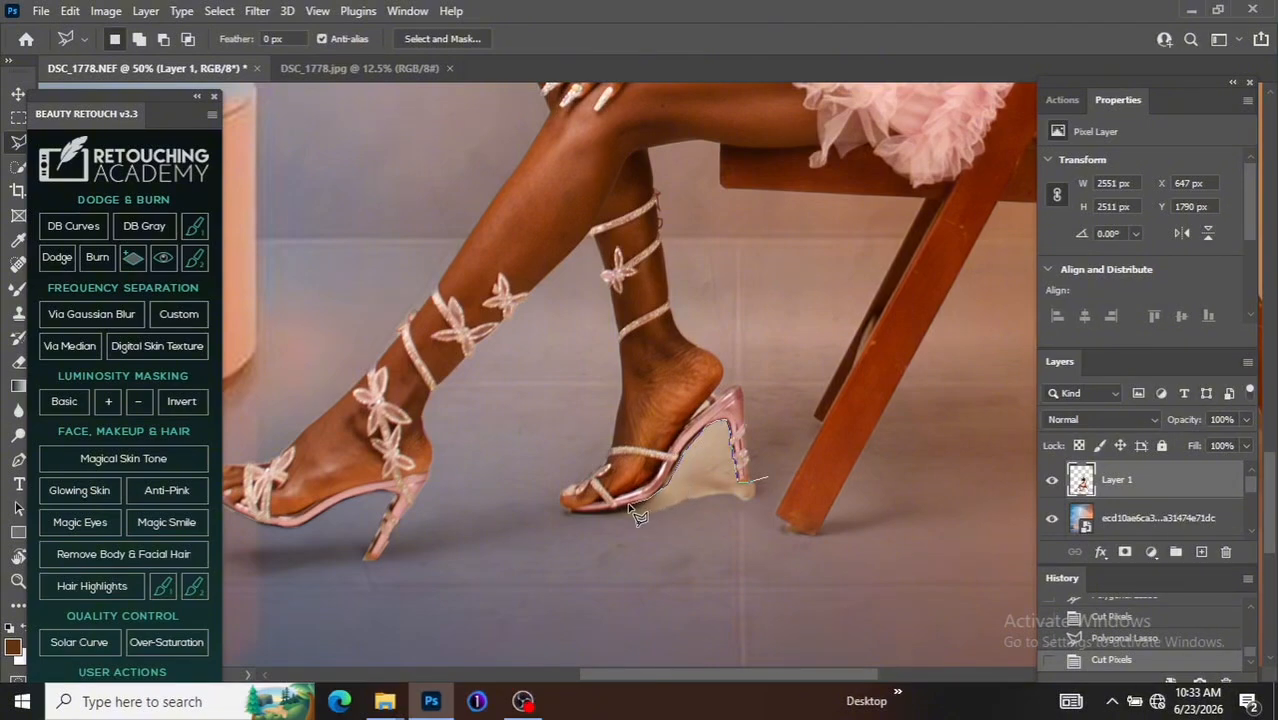
{"action": "left_click", "coordinate": [601, 508]}
{"action": "left_click", "coordinate": [588, 537]}
{"action": "left_click", "coordinate": [625, 572]}
{"action": "left_click", "coordinate": [752, 537]}
{"action": "left_click", "coordinate": [770, 482]}
{"action": "key", "text": "ctrl+x"}
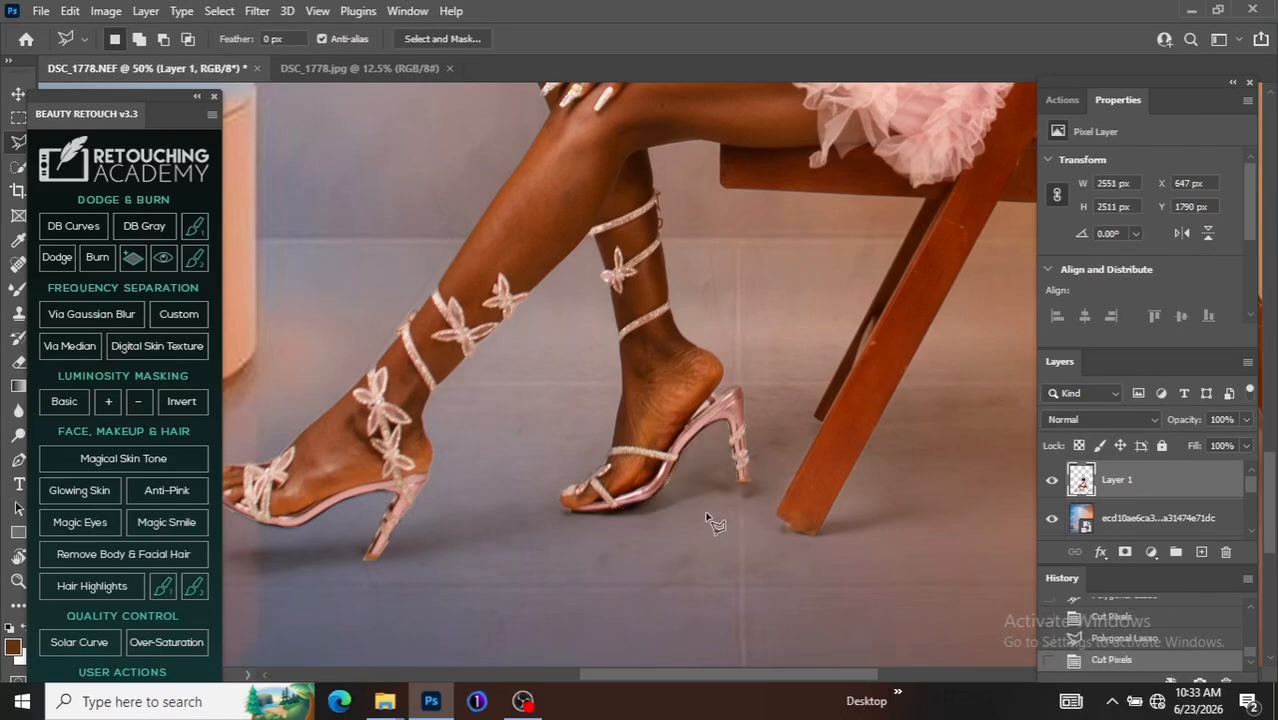
Step: Select and cut the small backdrop remnant left along the underside of the rear shoe
{"action": "left_click", "coordinate": [697, 513]}
{"action": "left_click", "coordinate": [664, 501]}
{"action": "left_click", "coordinate": [698, 513]}
{"action": "key", "text": "ctrl+x"}
Step: Outline the backdrop fringe around the base of the chair leg beside the rear shoe and cut it from Layer 1
{"action": "left_click", "coordinate": [845, 556]}
{"action": "left_click", "coordinate": [789, 527]}
{"action": "left_click", "coordinate": [772, 509]}
{"action": "left_click", "coordinate": [772, 556]}
{"action": "left_click", "coordinate": [847, 558]}
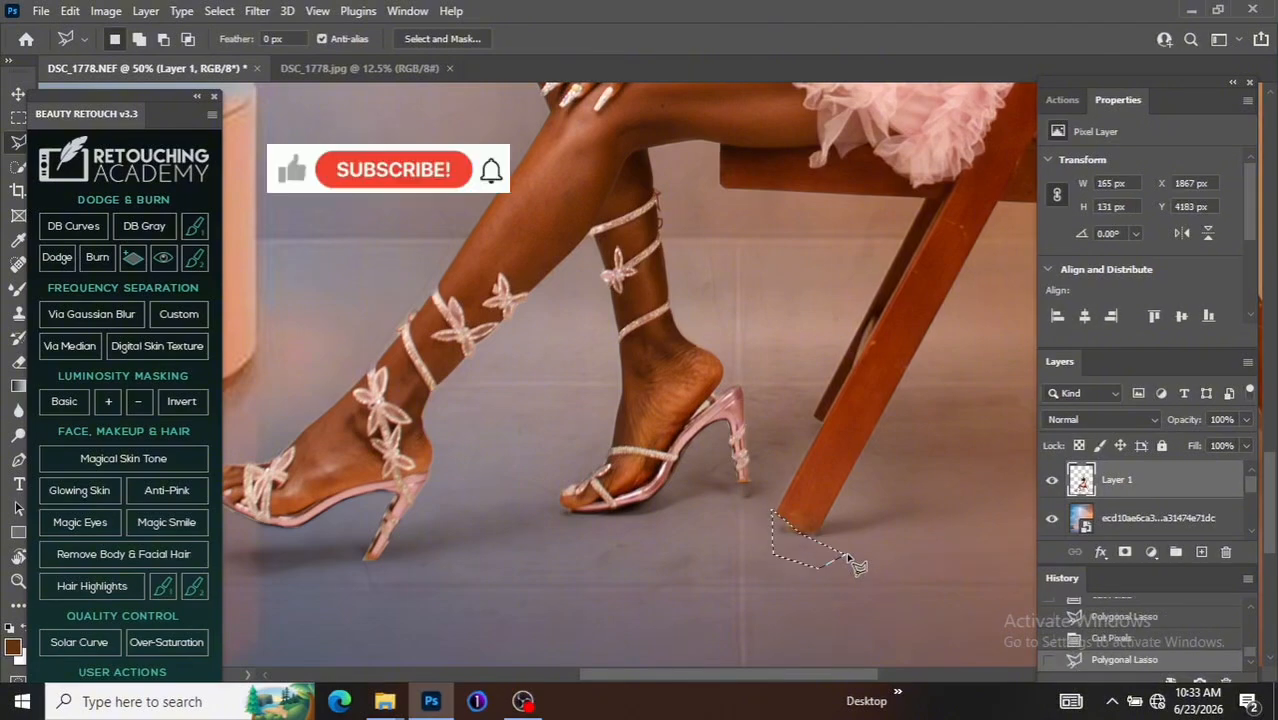
{"action": "key", "text": "ctrl+x"}
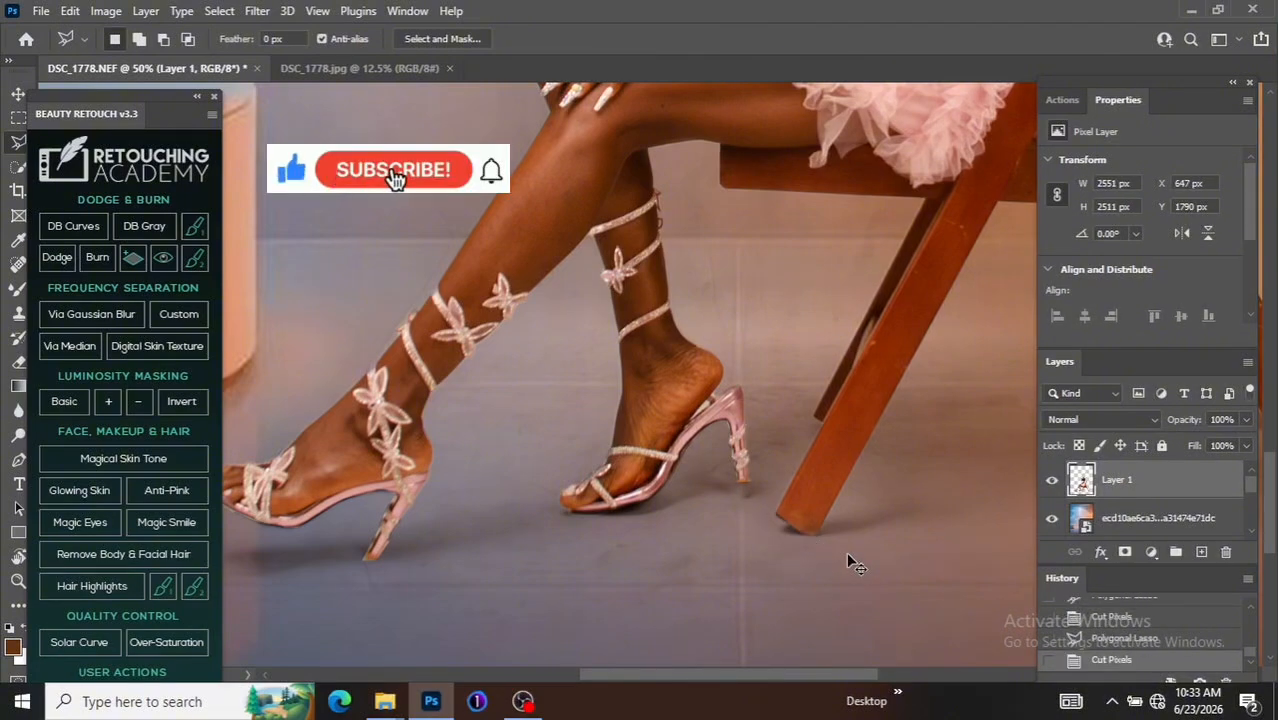
Step: Check how the cleaned shoes and chair leg blend with the cloud backdrop, both from a distance and close up
{"action": "key", "text": "ctrl+minus"}
{"action": "key", "text": "ctrl+minus"}
{"action": "key", "text": "ctrl+minus"}
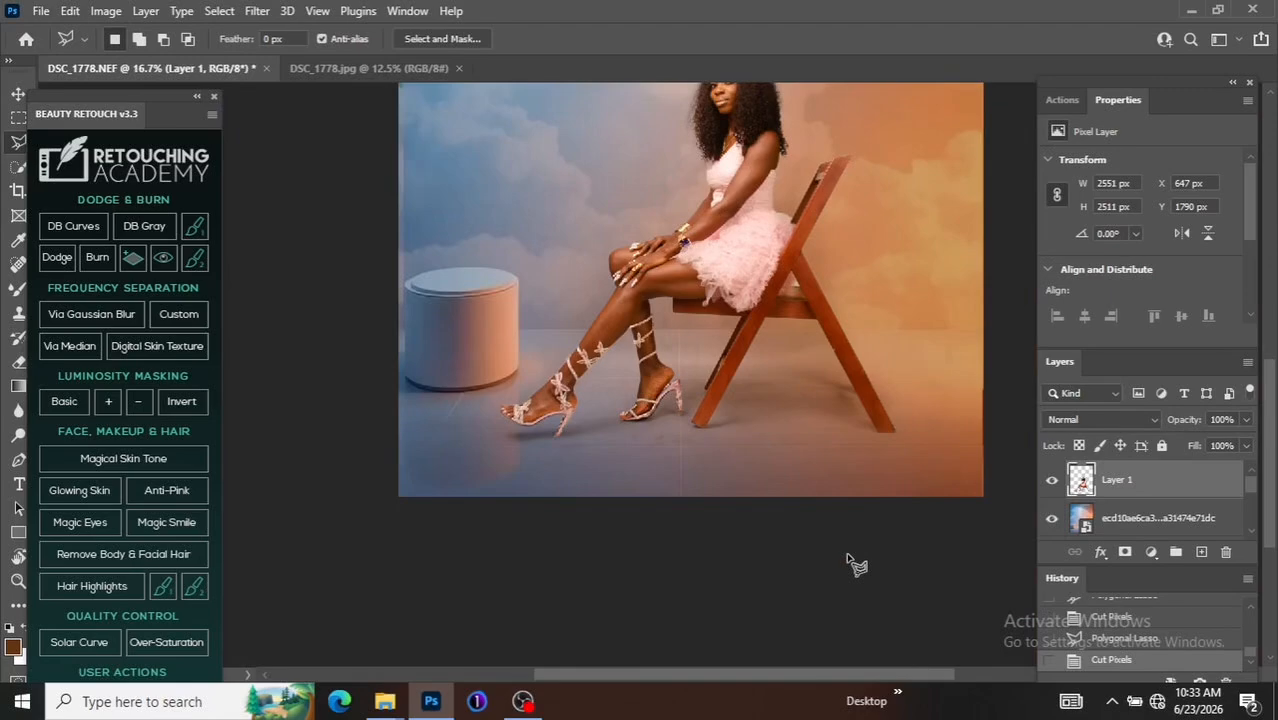
{"action": "key", "text": "ctrl+plus"}
{"action": "key", "text": "ctrl+plus"}
{"action": "key", "text": "ctrl+plus"}
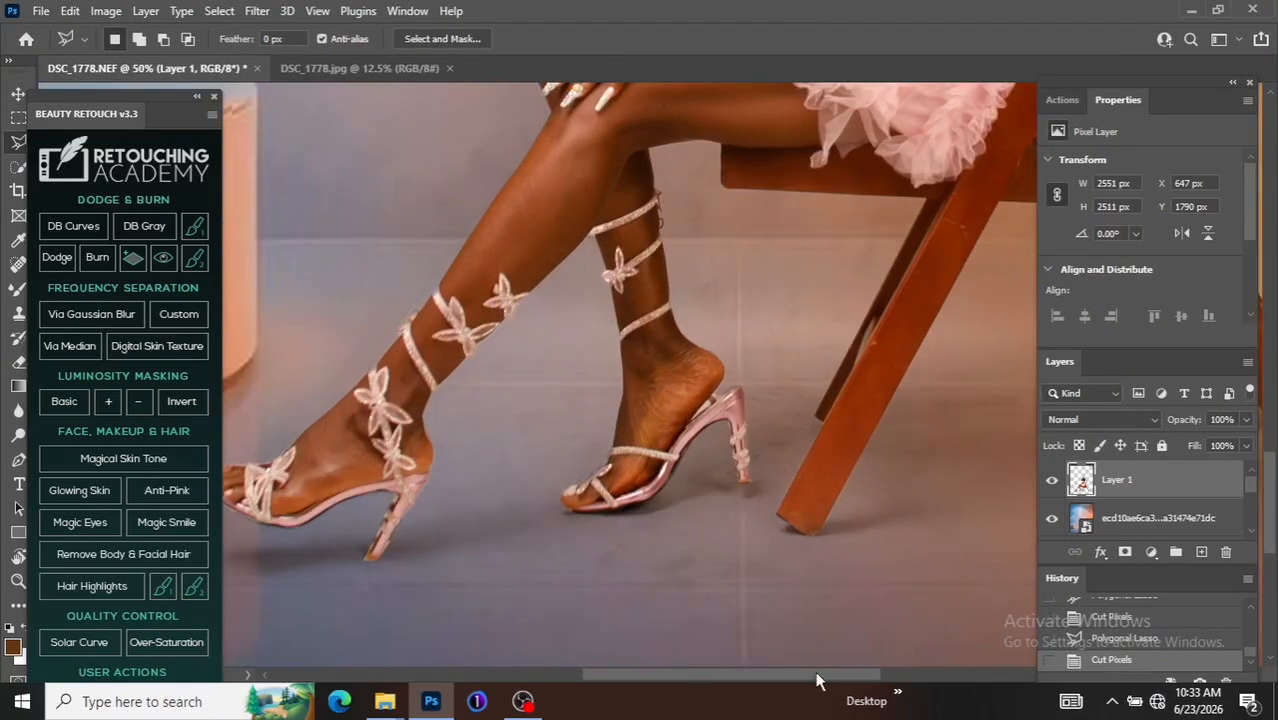
Step: Outline the small pale backdrop remnant above the chair seat, between the dress and the rear leg, and cut it from Layer 1
{"action": "left_click_drag", "start_coordinate": [816, 673], "coordinate": [878, 678]}
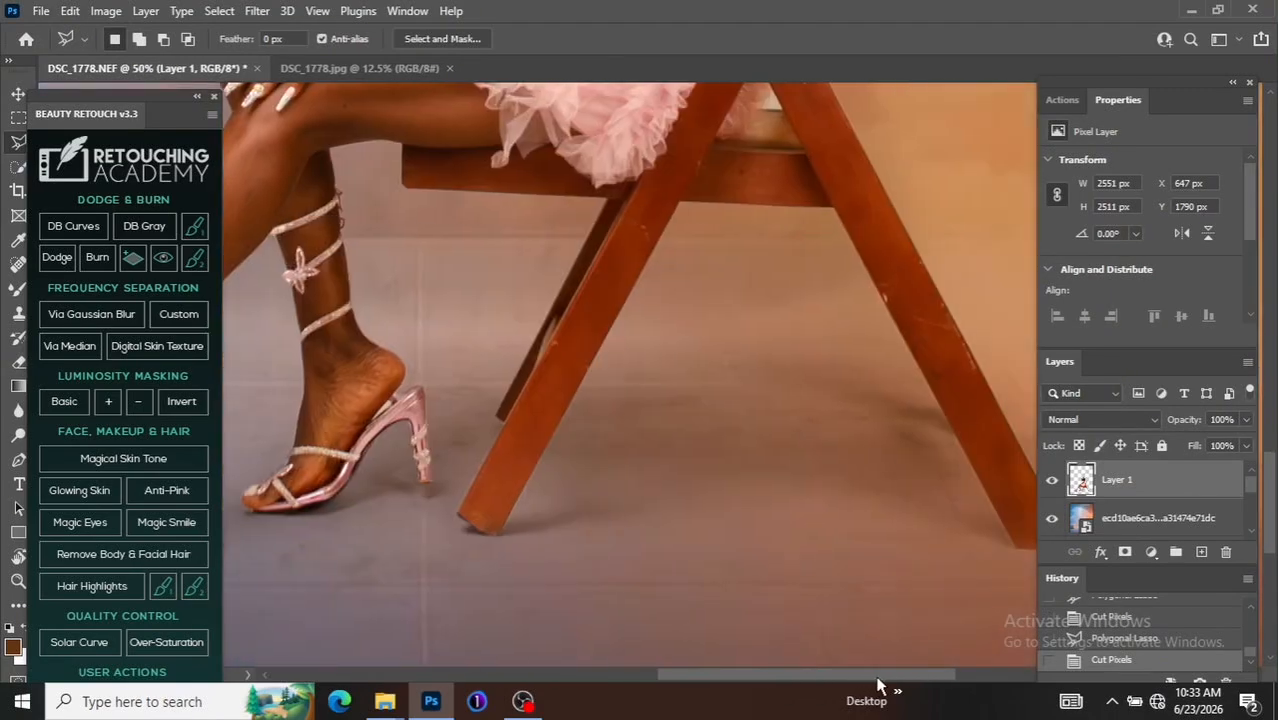
{"action": "scroll", "coordinate": [968, 432], "scroll_direction": "up", "scroll_amount": 5}
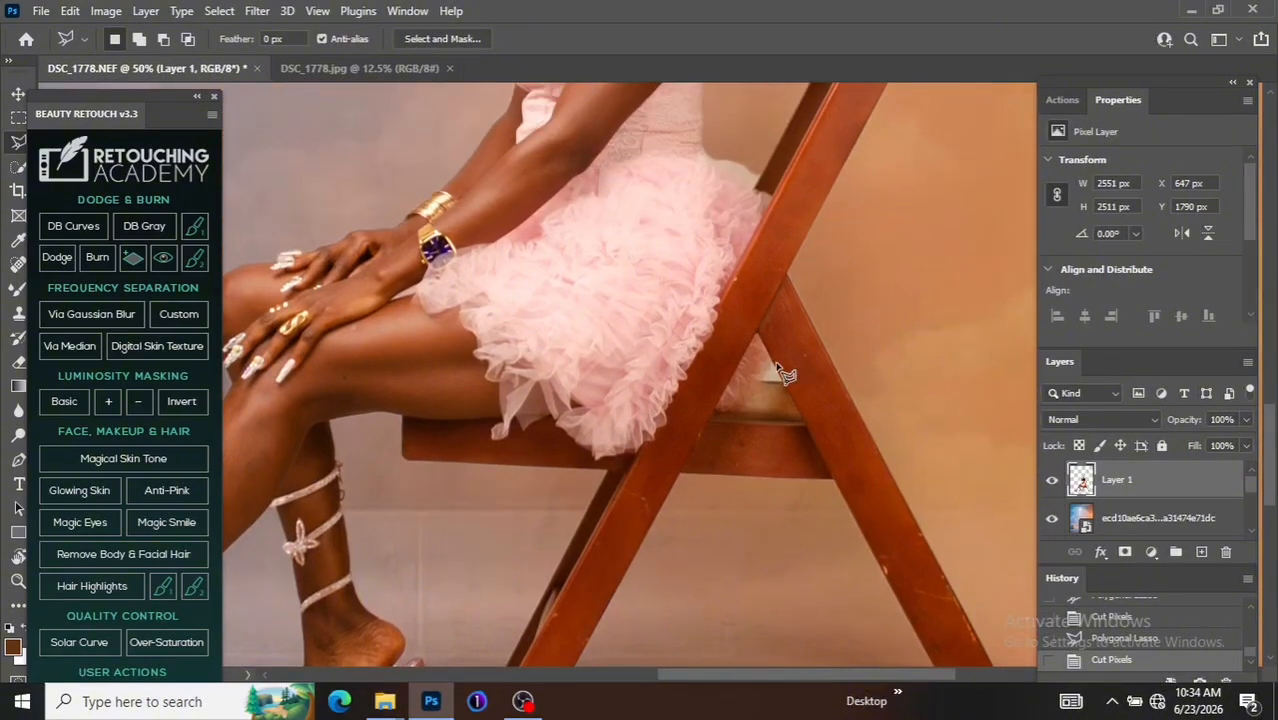
{"action": "key", "text": "ctrl+plus"}
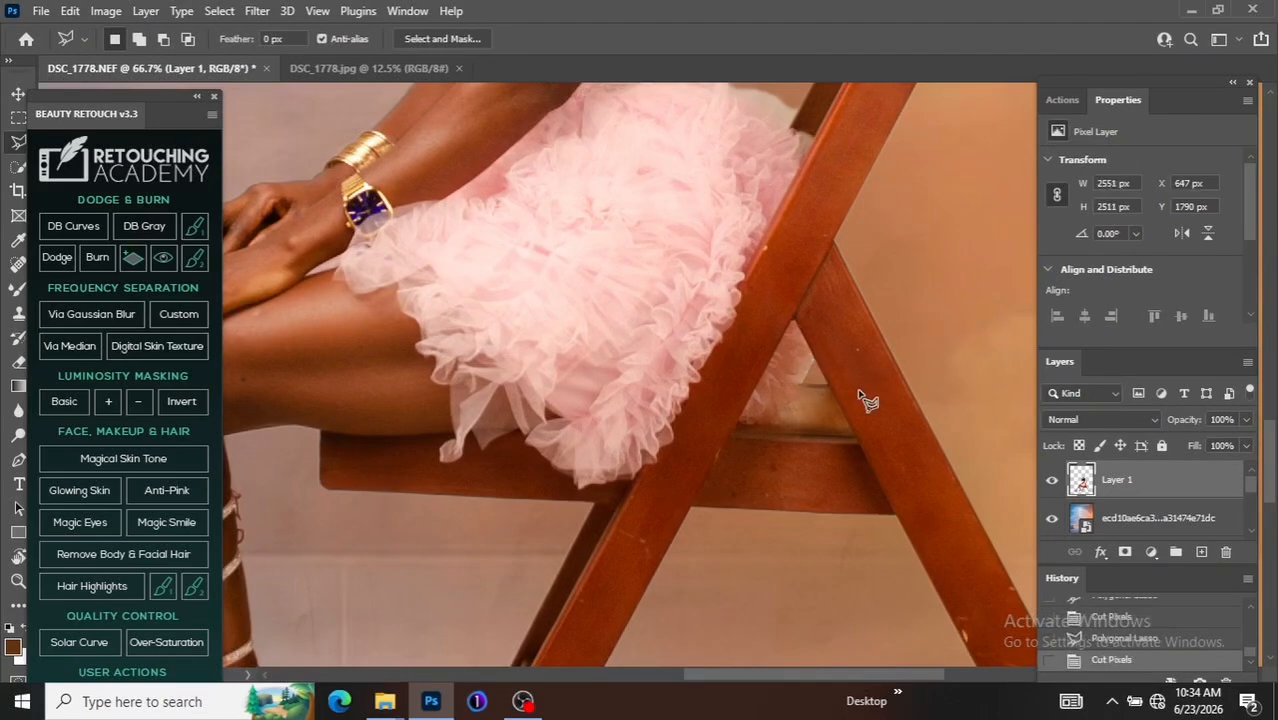
{"action": "left_click", "coordinate": [796, 383]}
{"action": "left_click", "coordinate": [811, 366]}
{"action": "left_click", "coordinate": [818, 380]}
{"action": "key", "text": "ctrl+x"}
Step: Examine how the cut-out woman and chair blend with the cloud backdrop, both from a distance and close up
{"action": "key", "text": "ctrl+minus"}
{"action": "key", "text": "ctrl+minus"}
{"action": "key", "text": "ctrl+minus"}
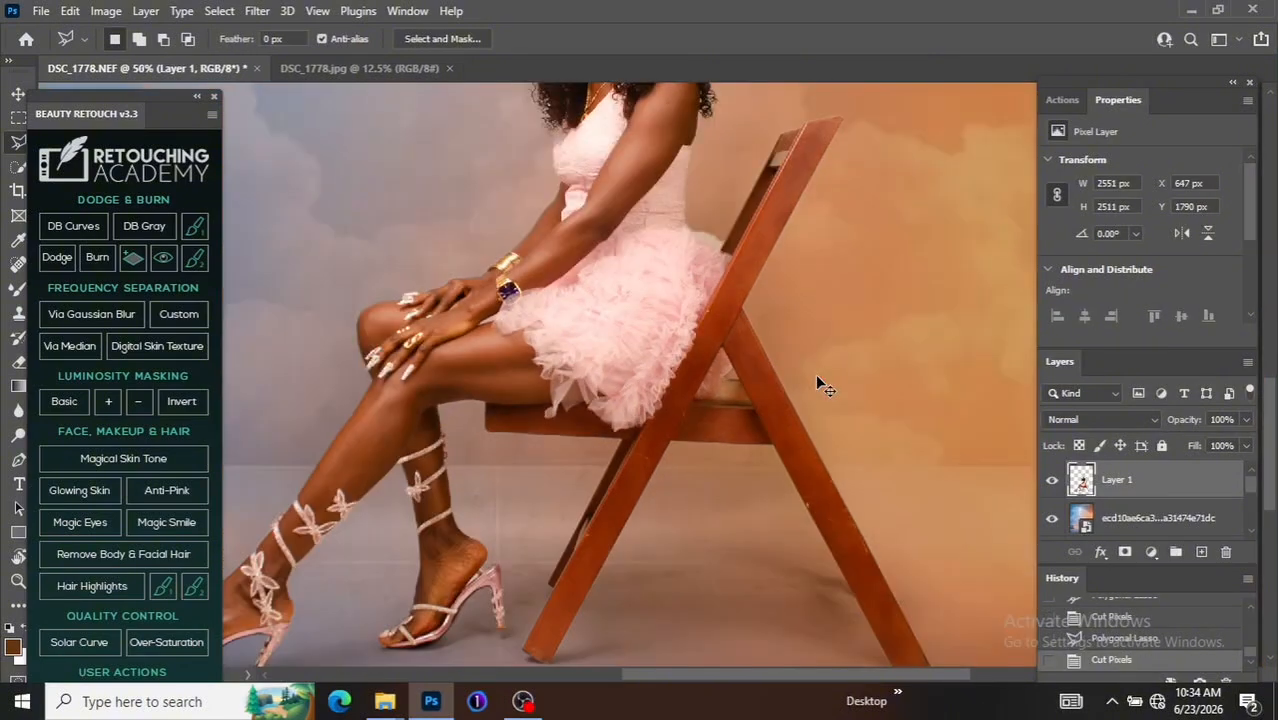
{"action": "key", "text": "ctrl+minus"}
{"action": "key", "text": "ctrl+minus"}
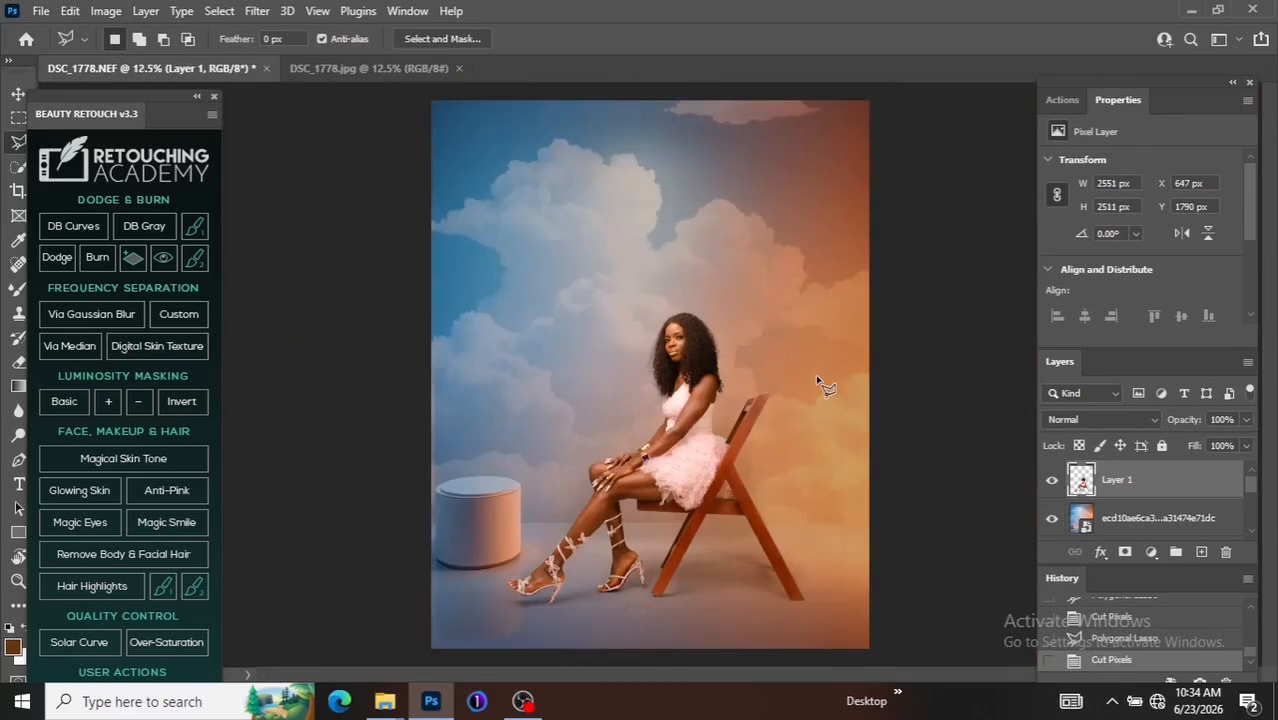
{"action": "key", "text": "ctrl+plus"}
{"action": "key", "text": "ctrl+plus"}
{"action": "key", "text": "ctrl+minus"}
{"action": "key", "text": "ctrl+minus"}
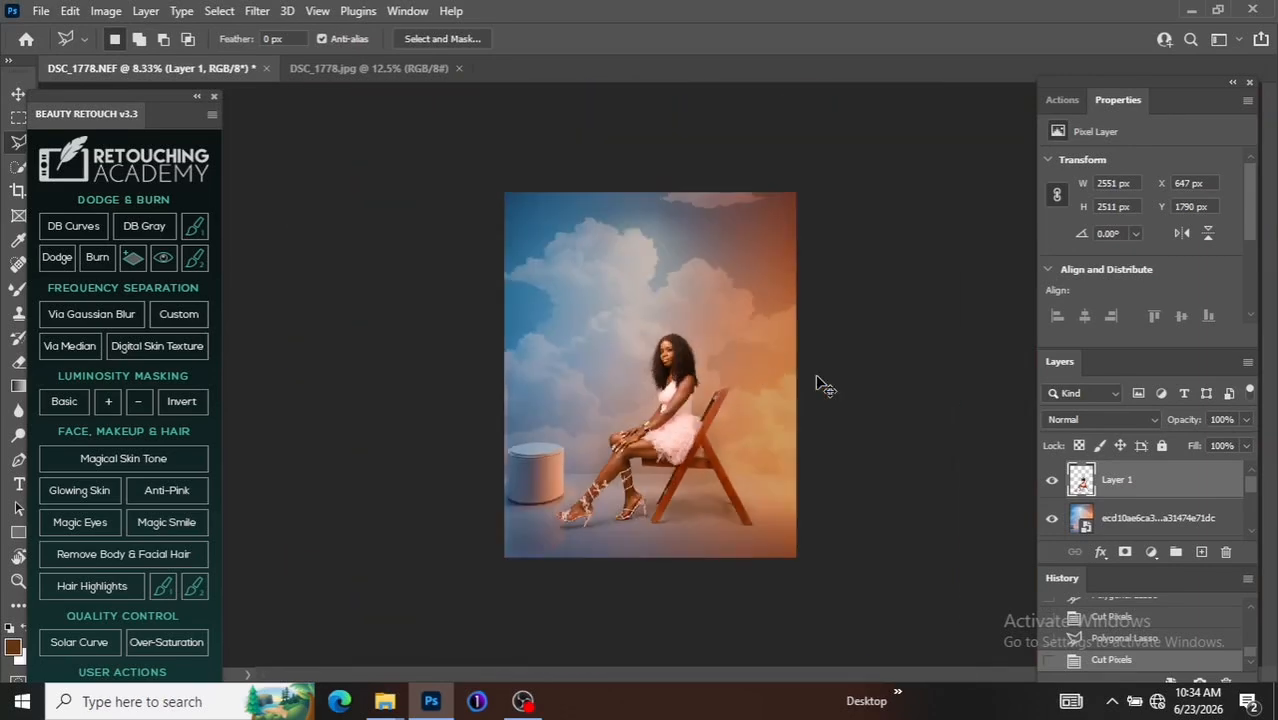
{"action": "key", "text": "ctrl+plus"}
{"action": "key", "text": "ctrl+plus"}
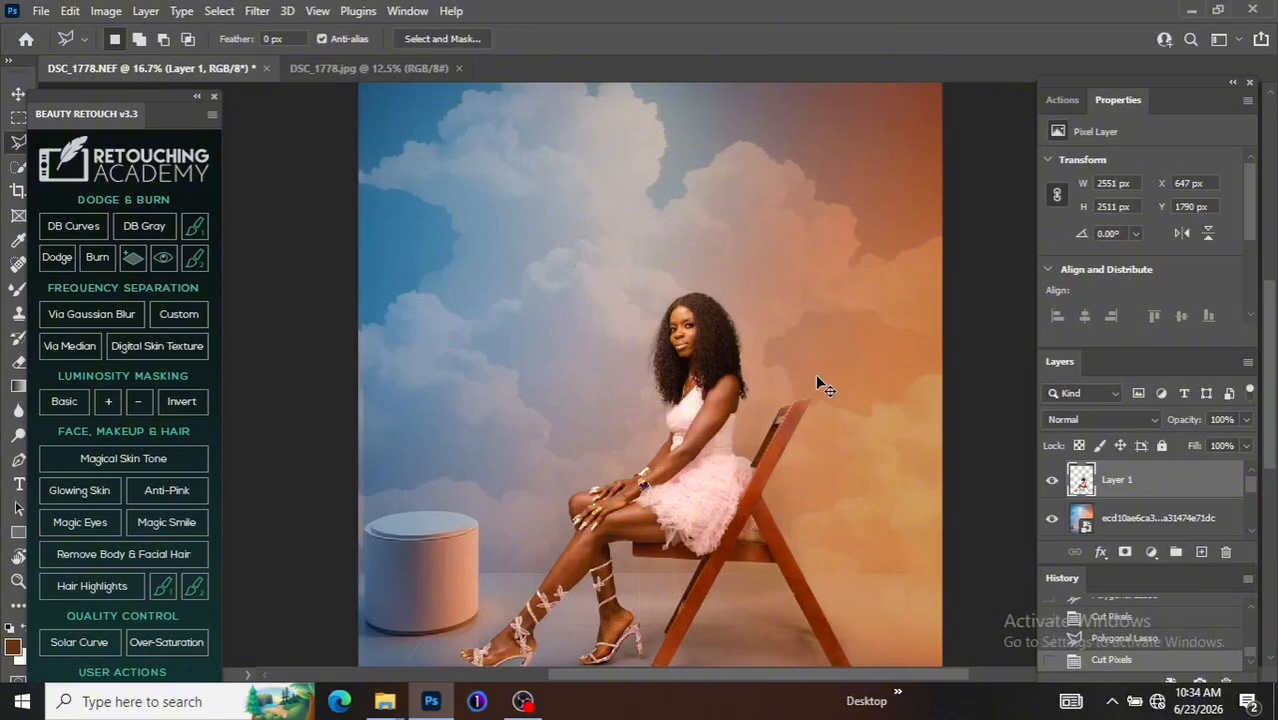
{"action": "key", "text": "ctrl+minus"}
{"action": "key", "text": "ctrl+plus"}
{"action": "key", "text": "ctrl+plus"}
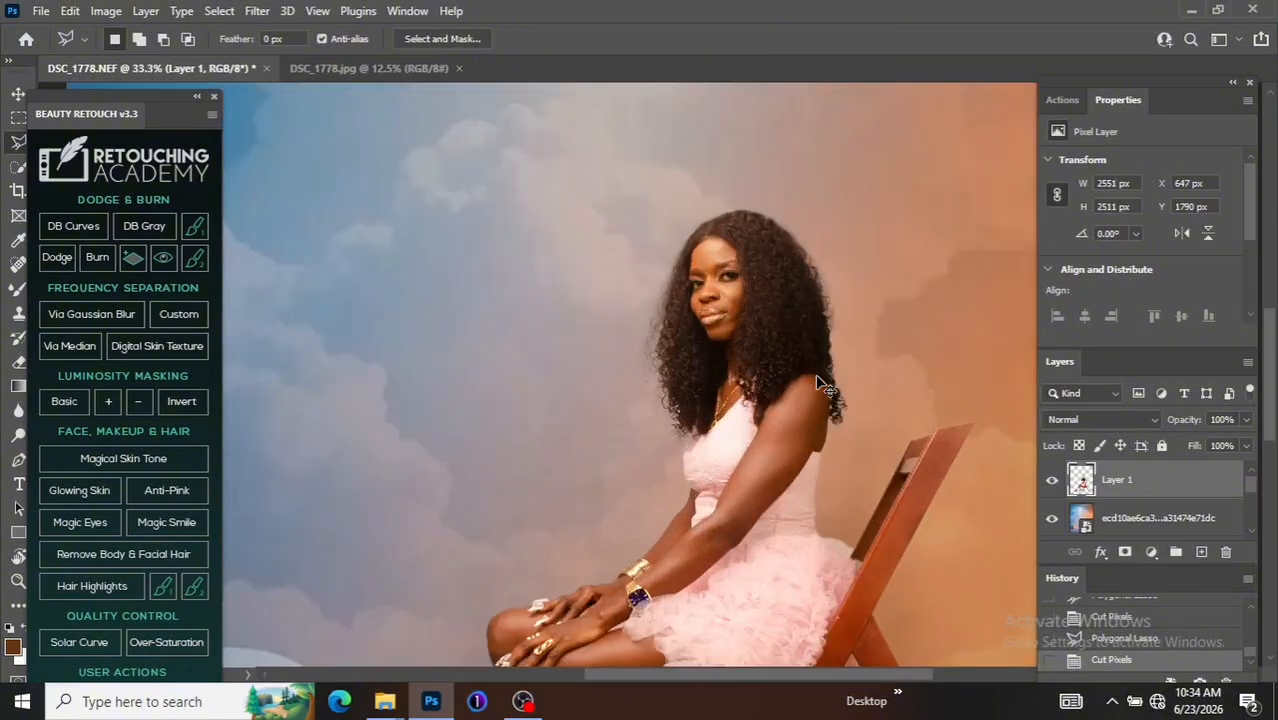
{"action": "key", "text": "ctrl+plus"}
{"action": "key", "text": "ctrl+minus"}
{"action": "key", "text": "ctrl+minus"}
{"action": "key", "text": "ctrl+minus"}
{"action": "key", "text": "ctrl+plus"}
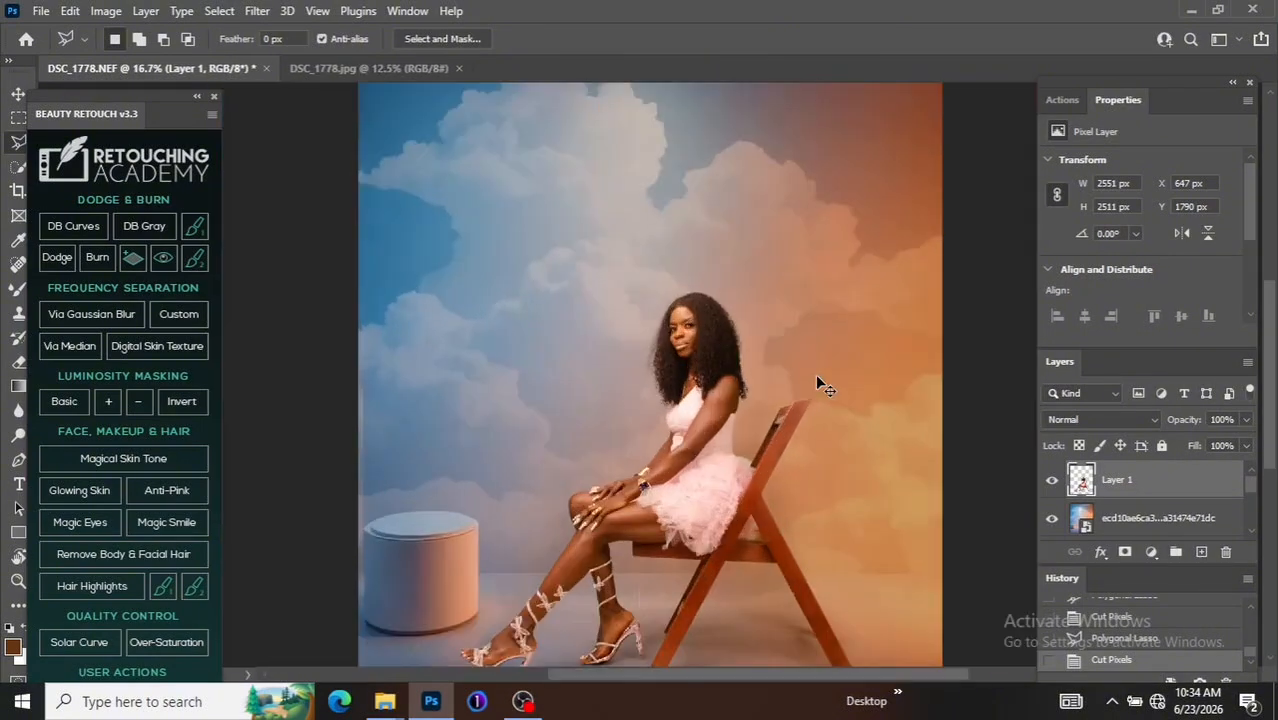
{"action": "key", "text": "ctrl+plus"}
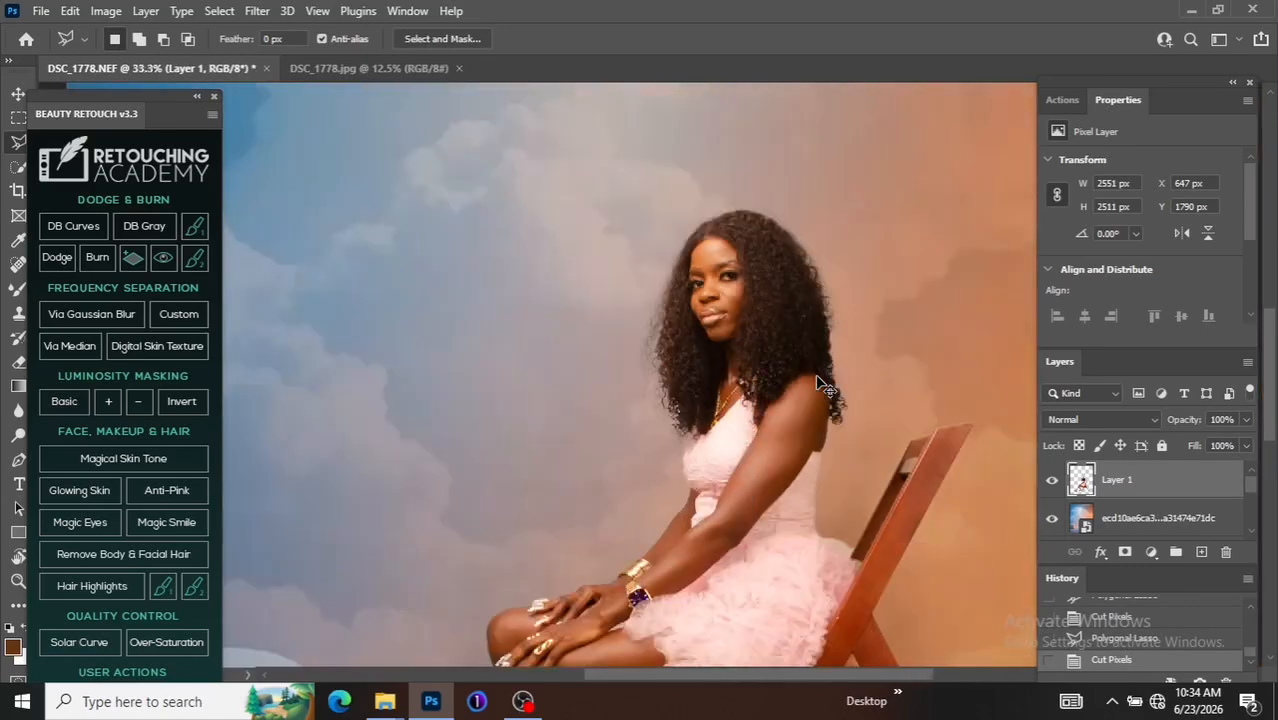
{"action": "key", "text": "ctrl+minus"}
{"action": "key", "text": "ctrl+plus"}
{"action": "key", "text": "ctrl+minus"}
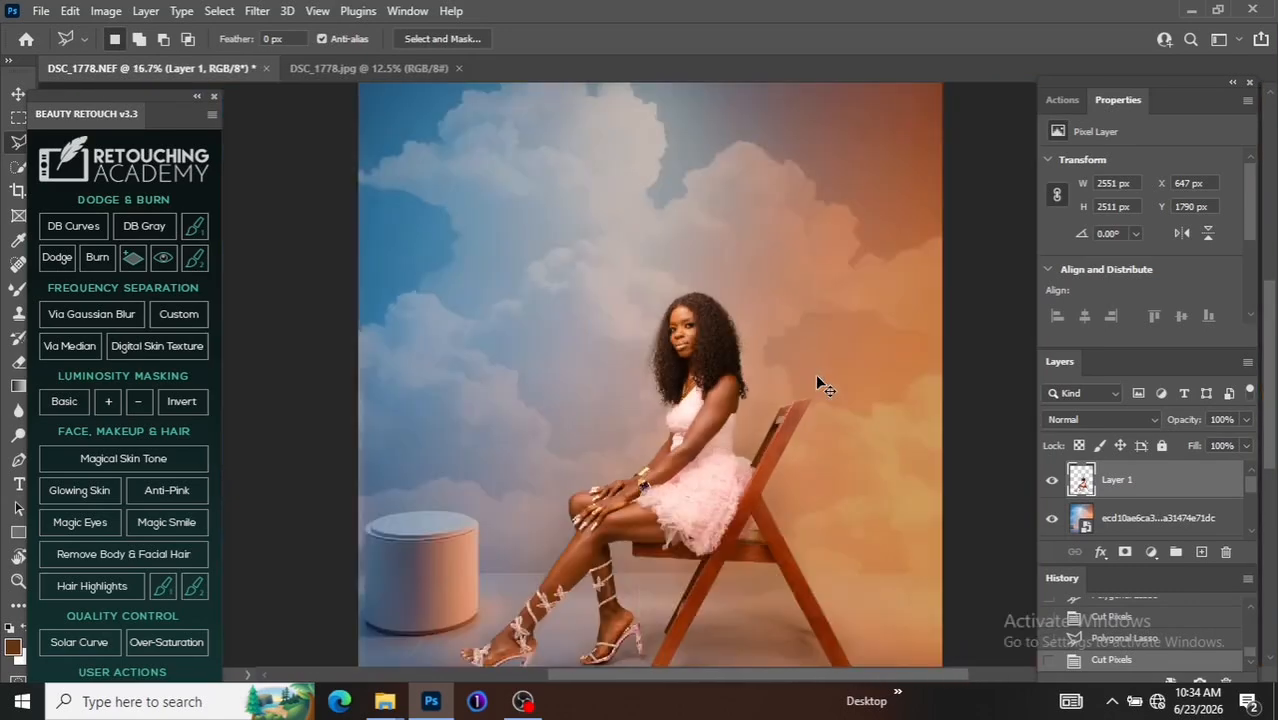
{"action": "key", "text": "ctrl+minus"}
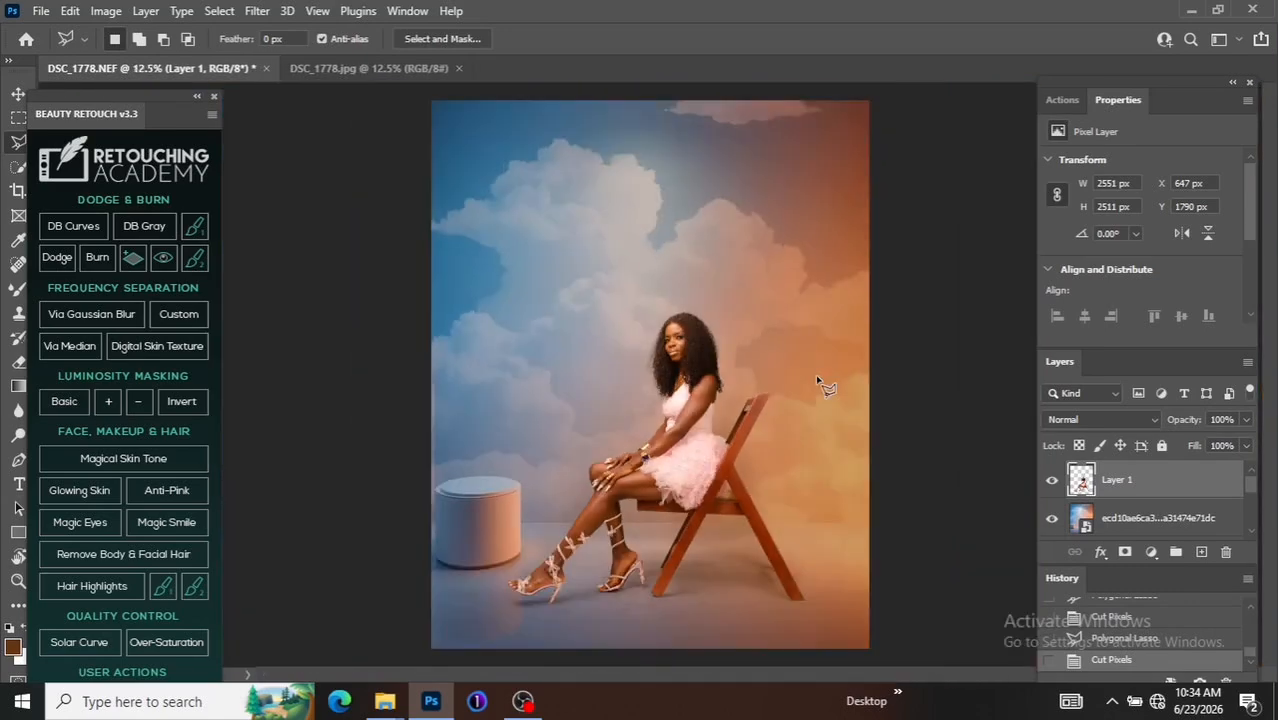
Step: Apply a Gaussian Blur with a 7-pixel radius to the cloud backdrop layer
{"action": "left_click", "coordinate": [1176, 517]}
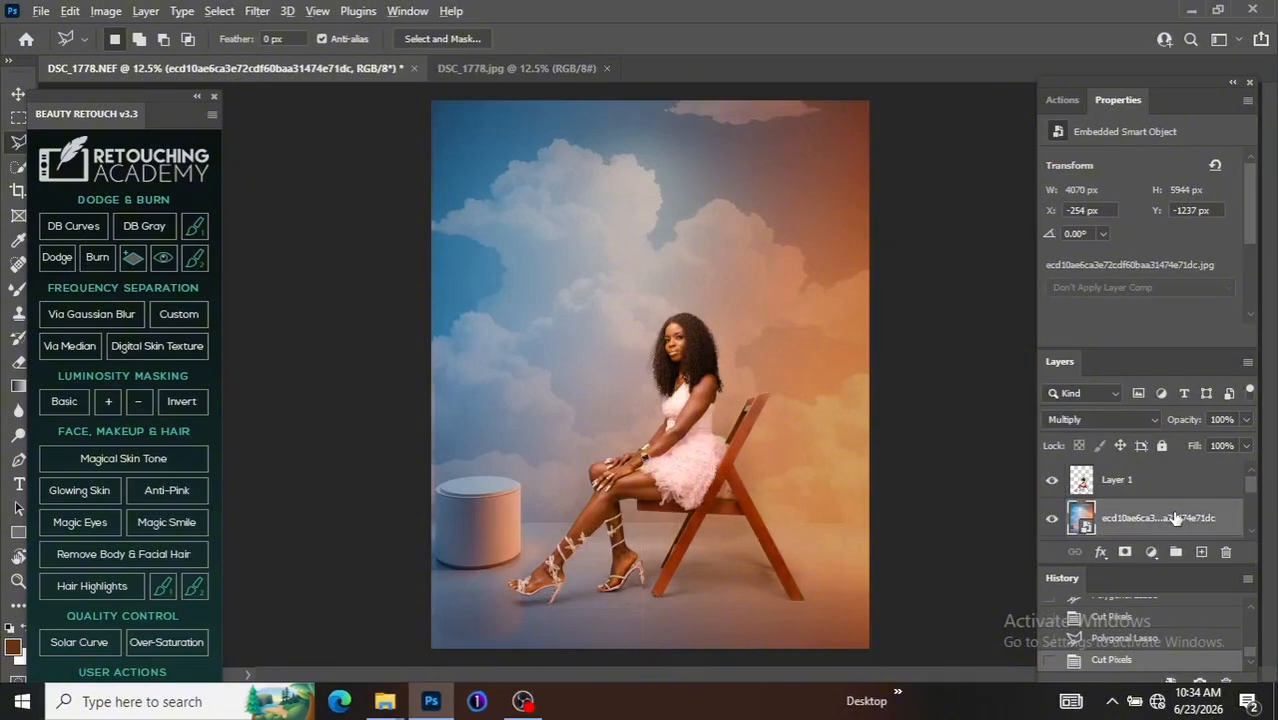
{"action": "key", "text": "alt+t"}
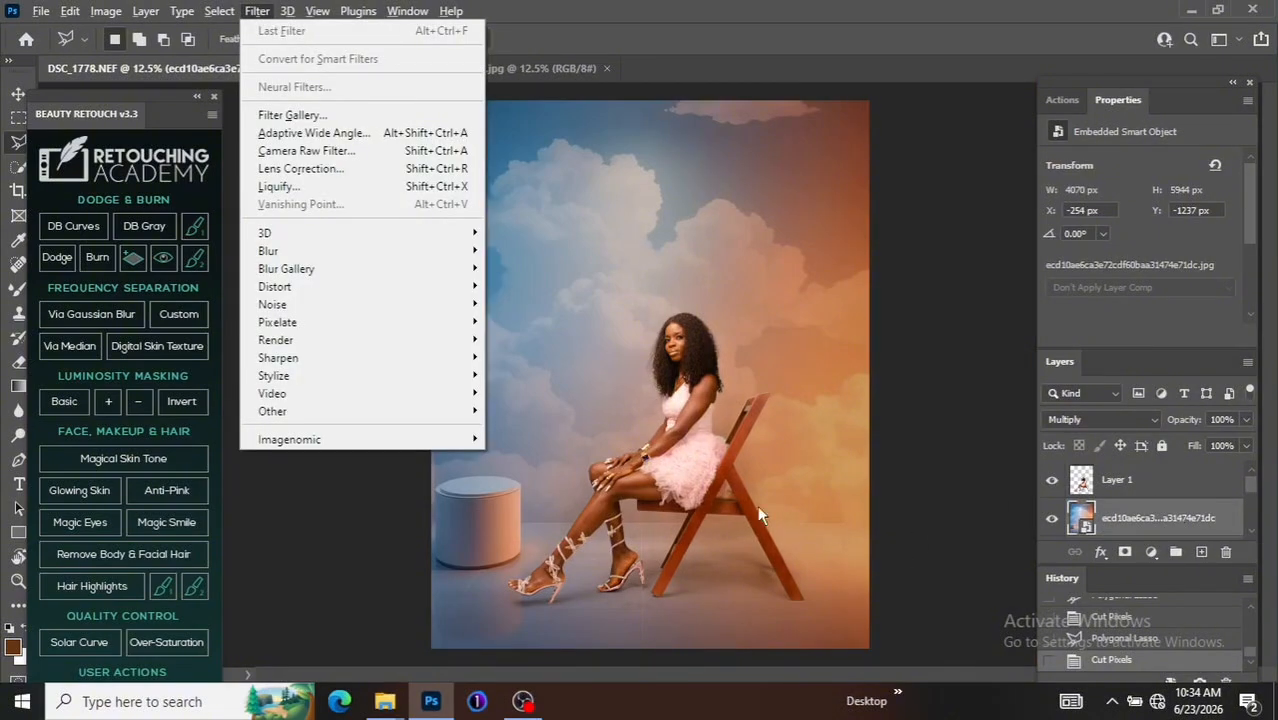
{"action": "mouse_move", "coordinate": [442, 437]}
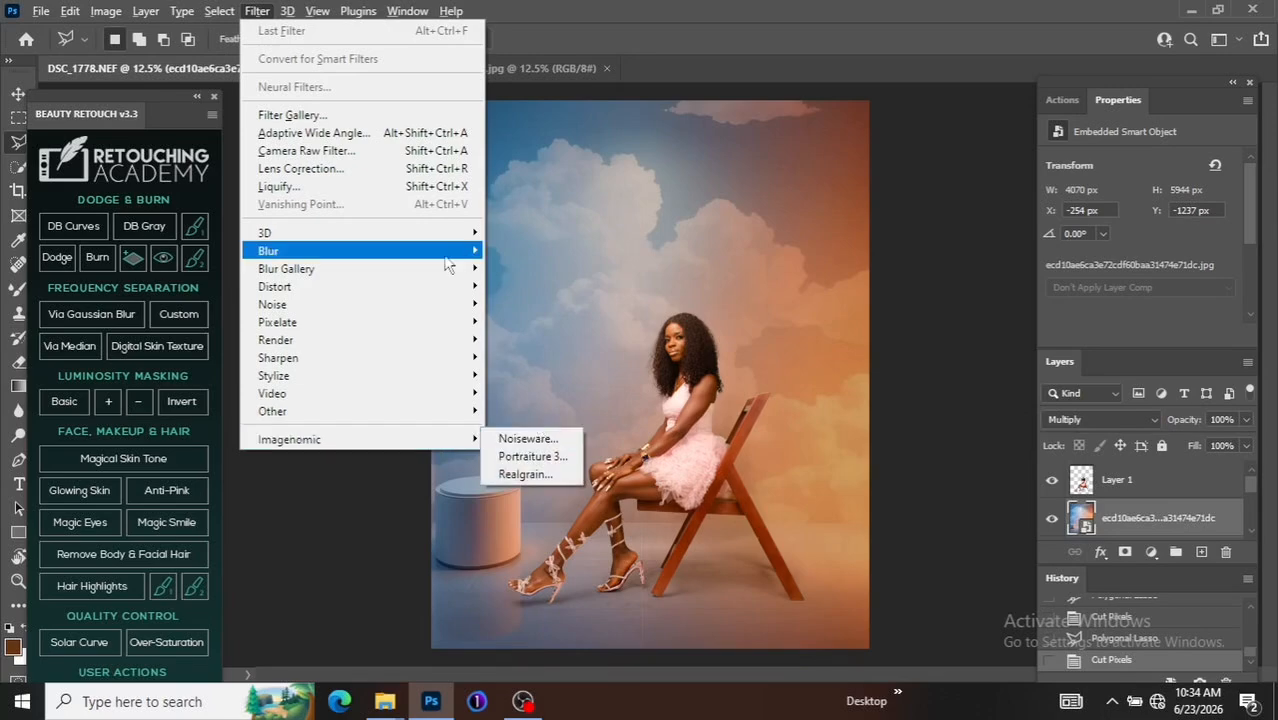
{"action": "mouse_move", "coordinate": [365, 258]}
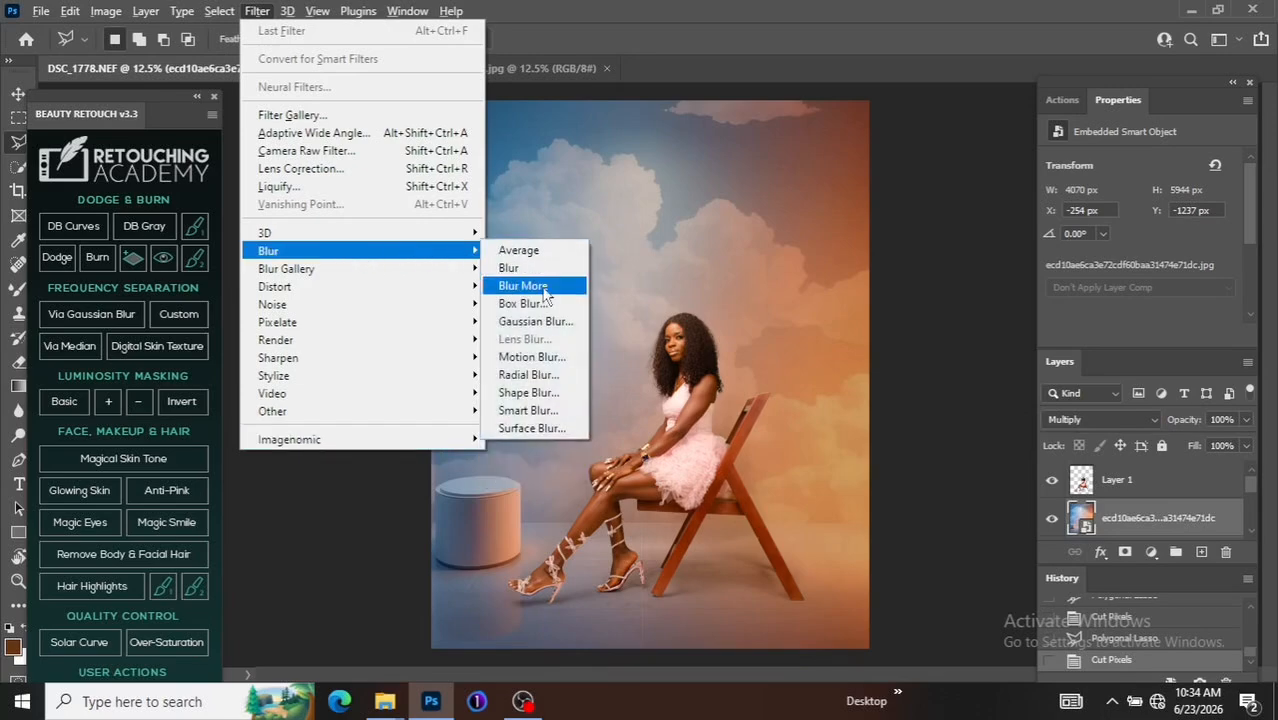
{"action": "left_click", "coordinate": [537, 322]}
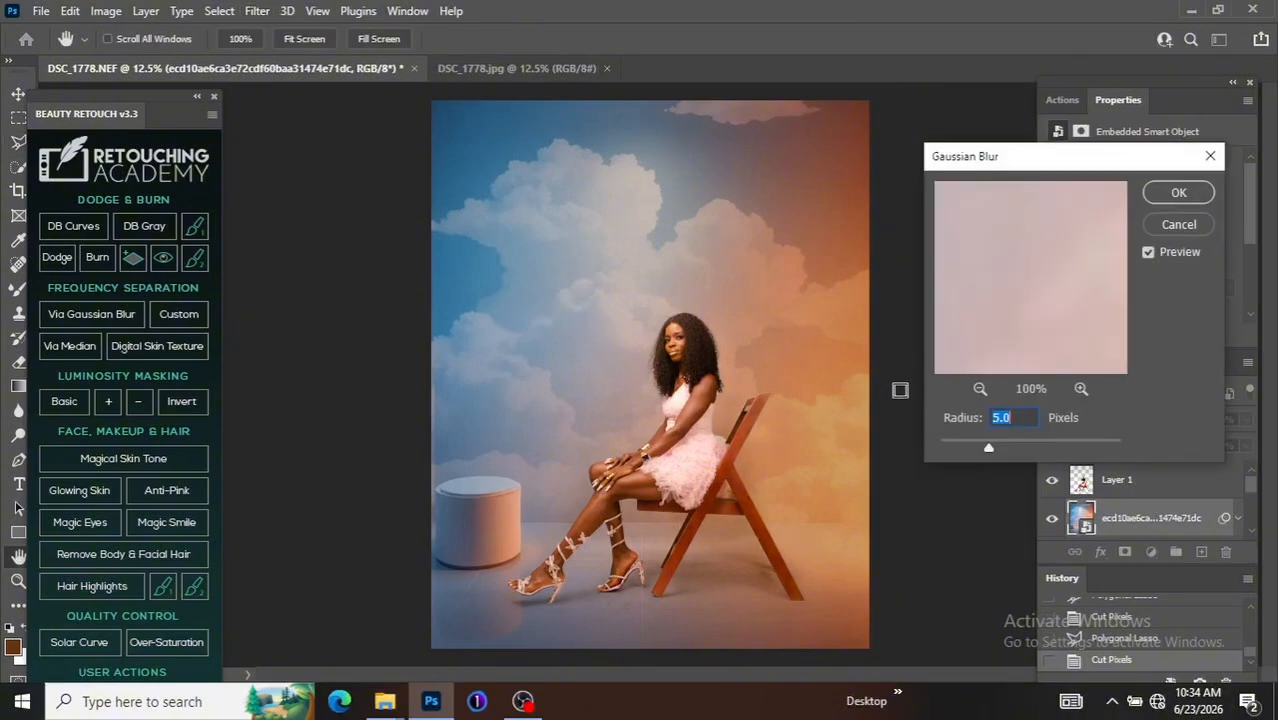
{"action": "type", "text": "7"}
{"action": "key", "text": "Return"}
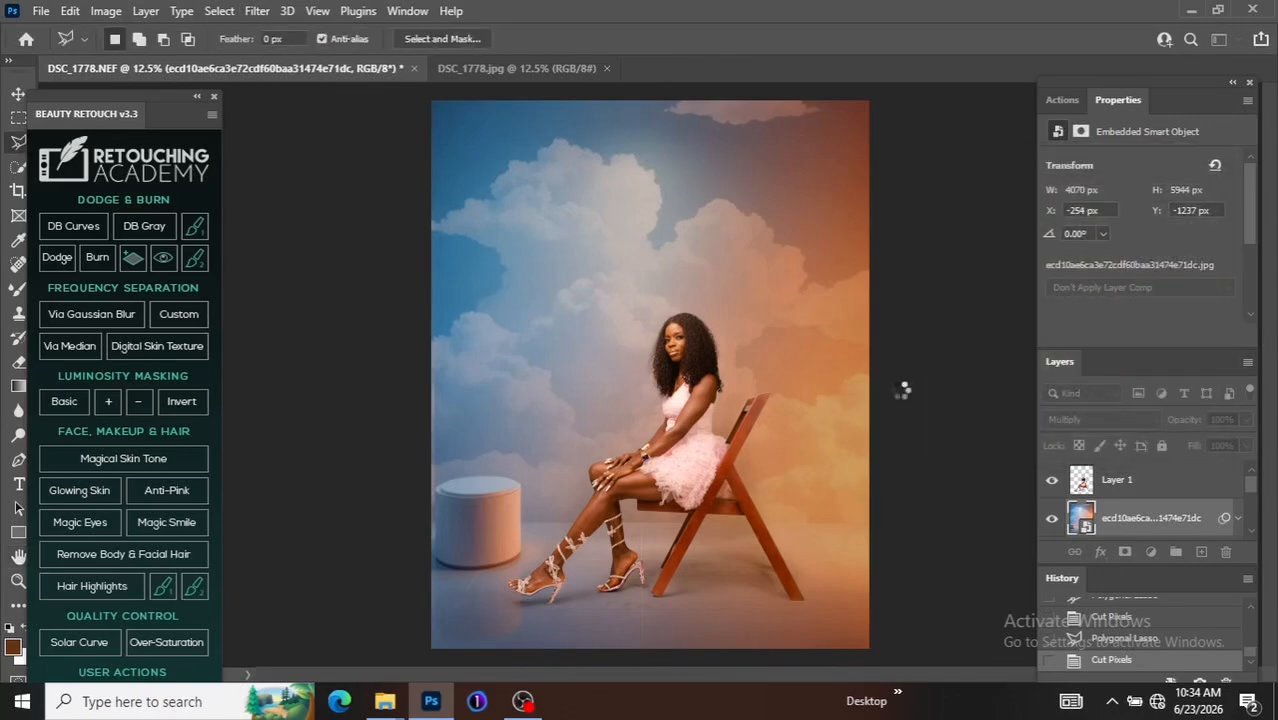
Step: Check the softened cloud backdrop behind the woman at several magnifications
{"action": "key", "text": "ctrl+plus"}
{"action": "key", "text": "ctrl+plus"}
{"action": "key", "text": "ctrl+plus"}
{"action": "key", "text": "ctrl+minus"}
{"action": "key", "text": "ctrl+minus"}
{"action": "key", "text": "ctrl+minus"}
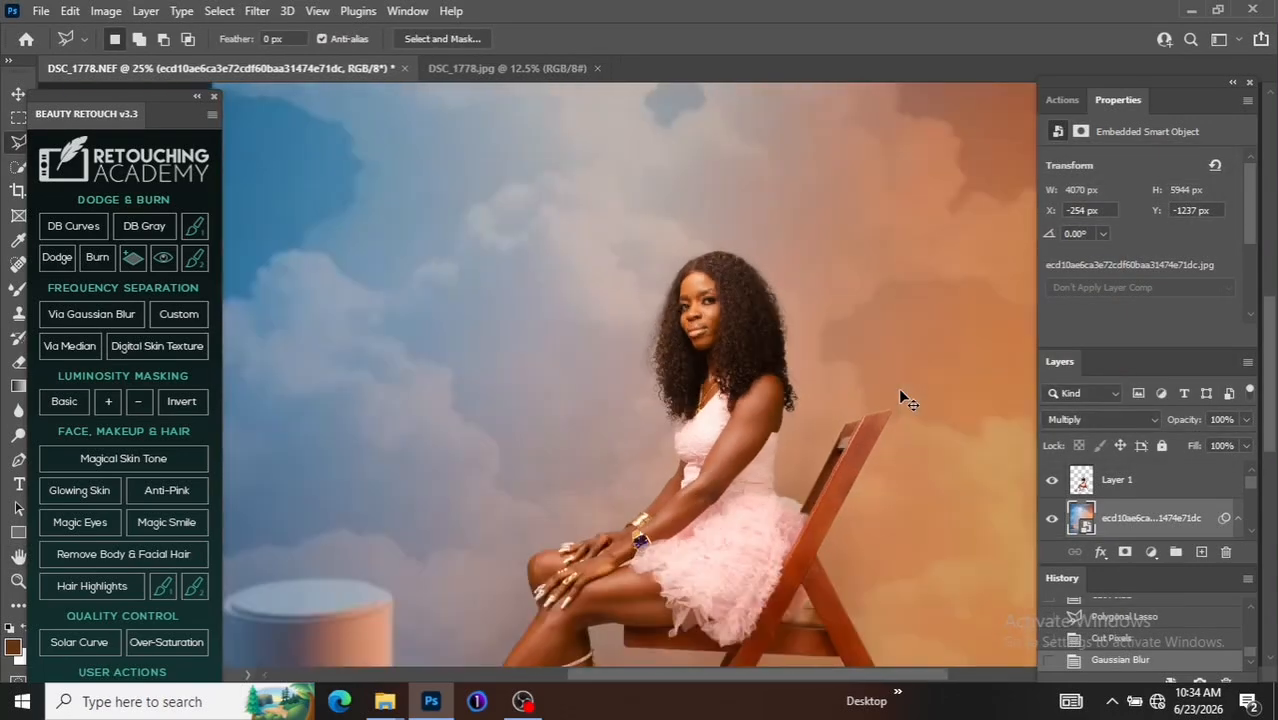
{"action": "key", "text": "ctrl+plus"}
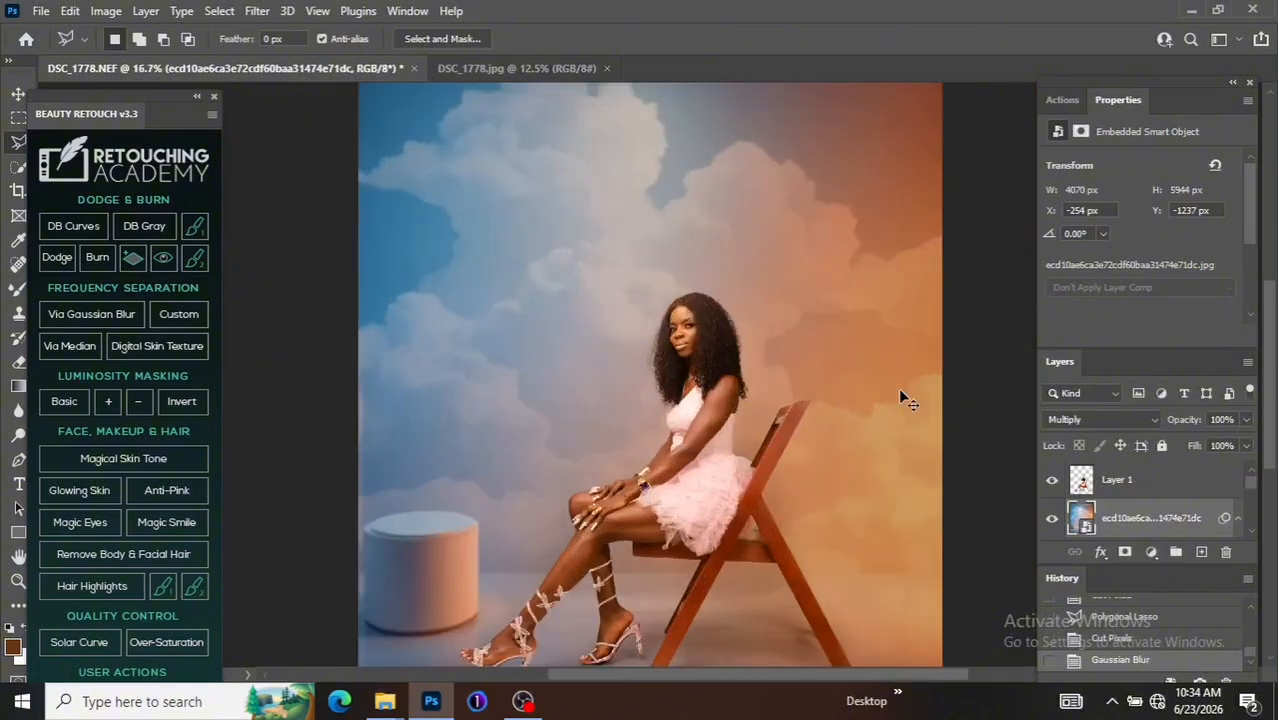
{"action": "key", "text": "ctrl+minus"}
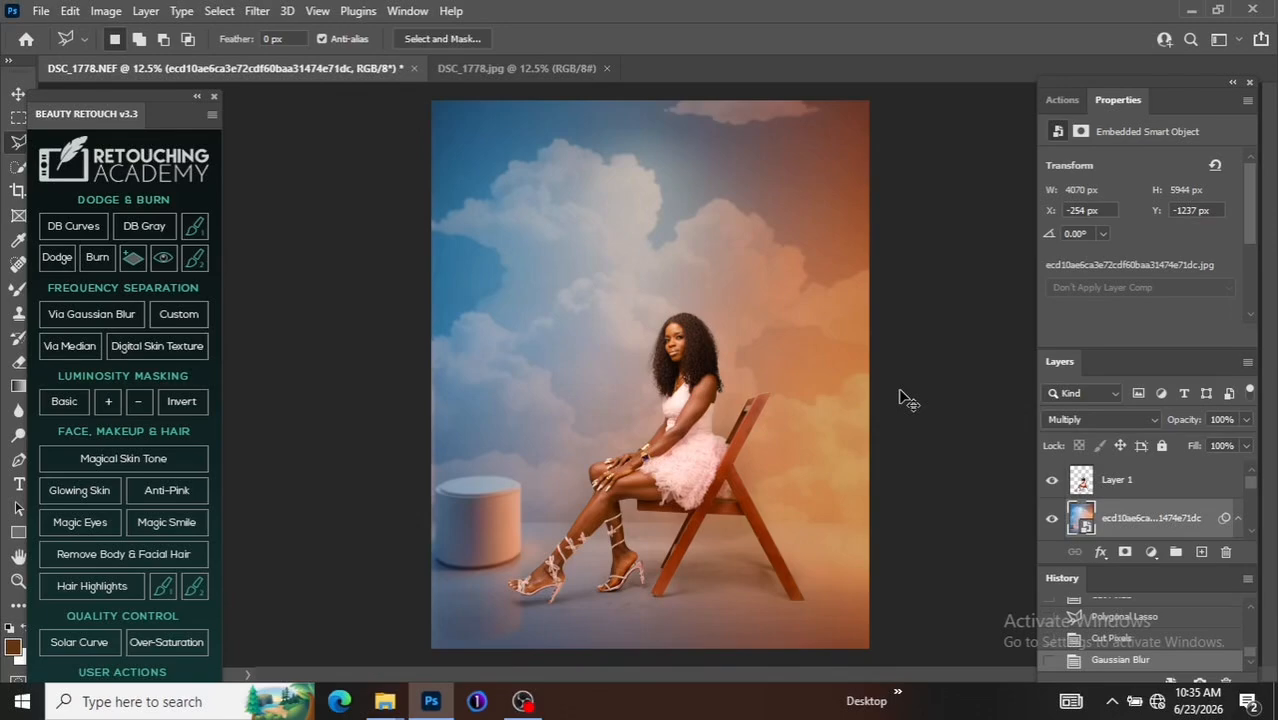
{"action": "key", "text": "ctrl+plus"}
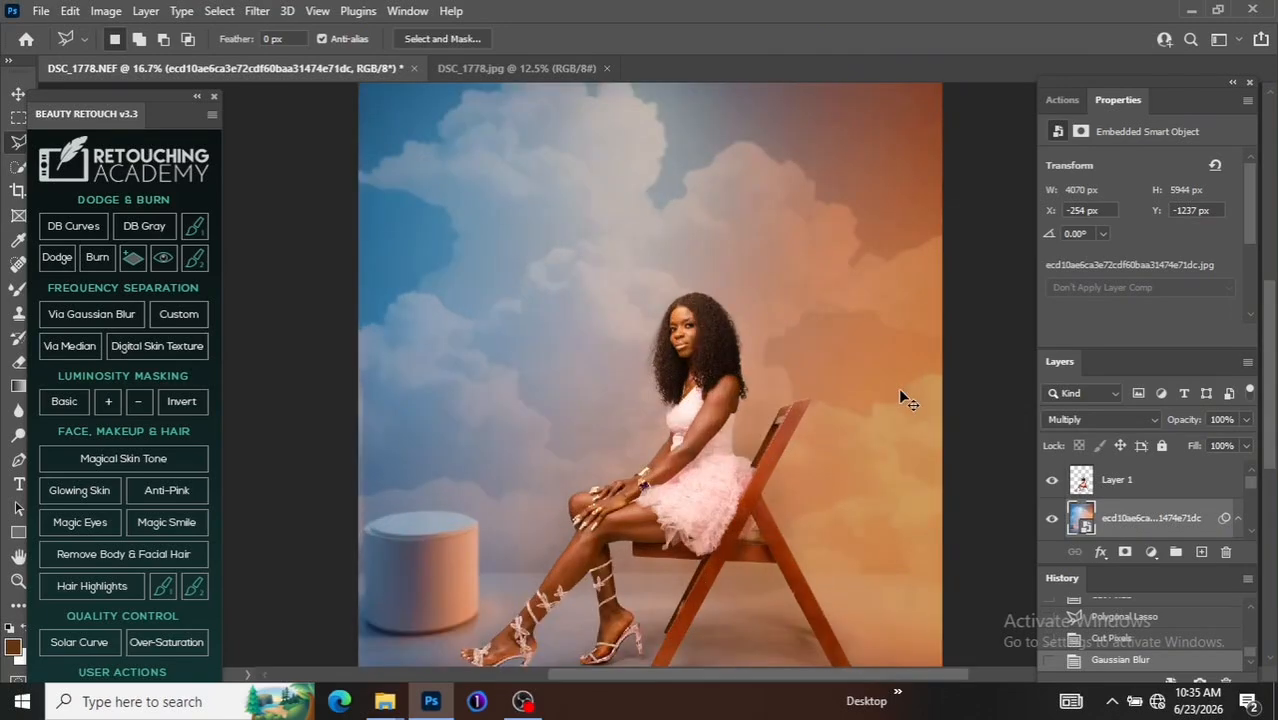
{"action": "key", "text": "ctrl+minus"}
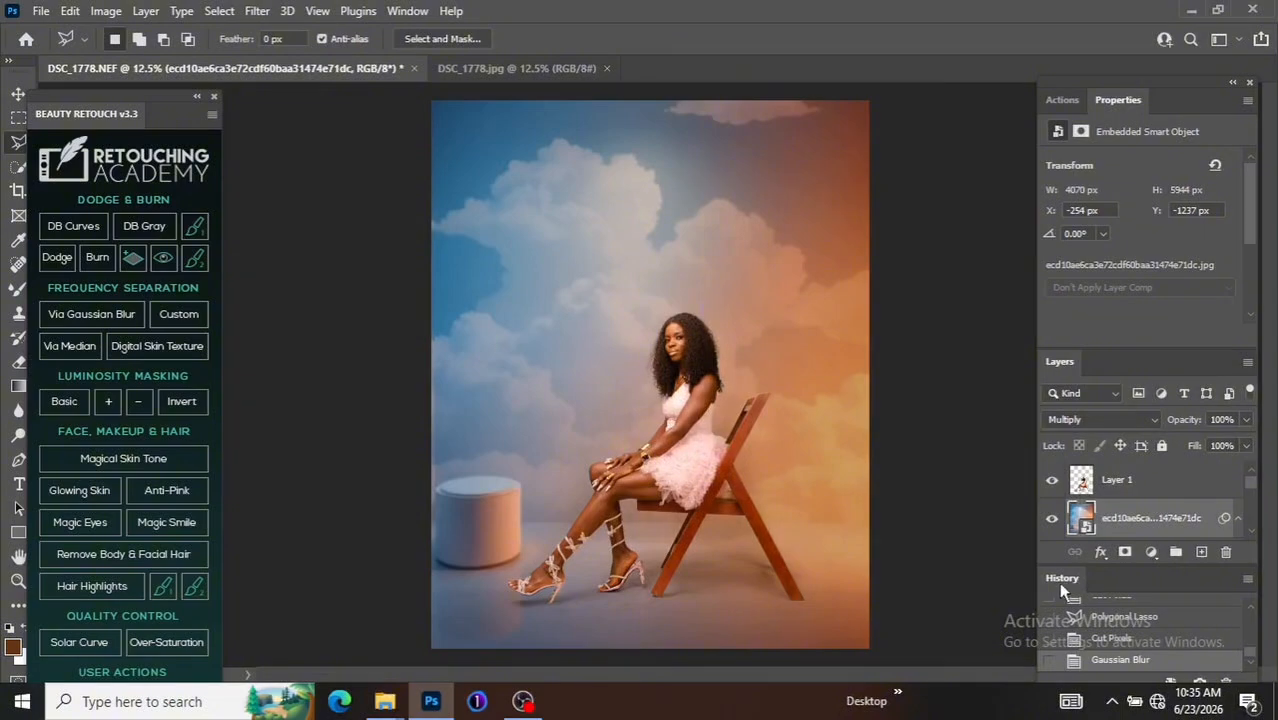
Step: Compare the original DSC_1778.NEF snapshot with the Gaussian Blur history state, ending on the blurred composite
{"action": "left_click_drag", "start_coordinate": [1058, 578], "coordinate": [928, 340]}
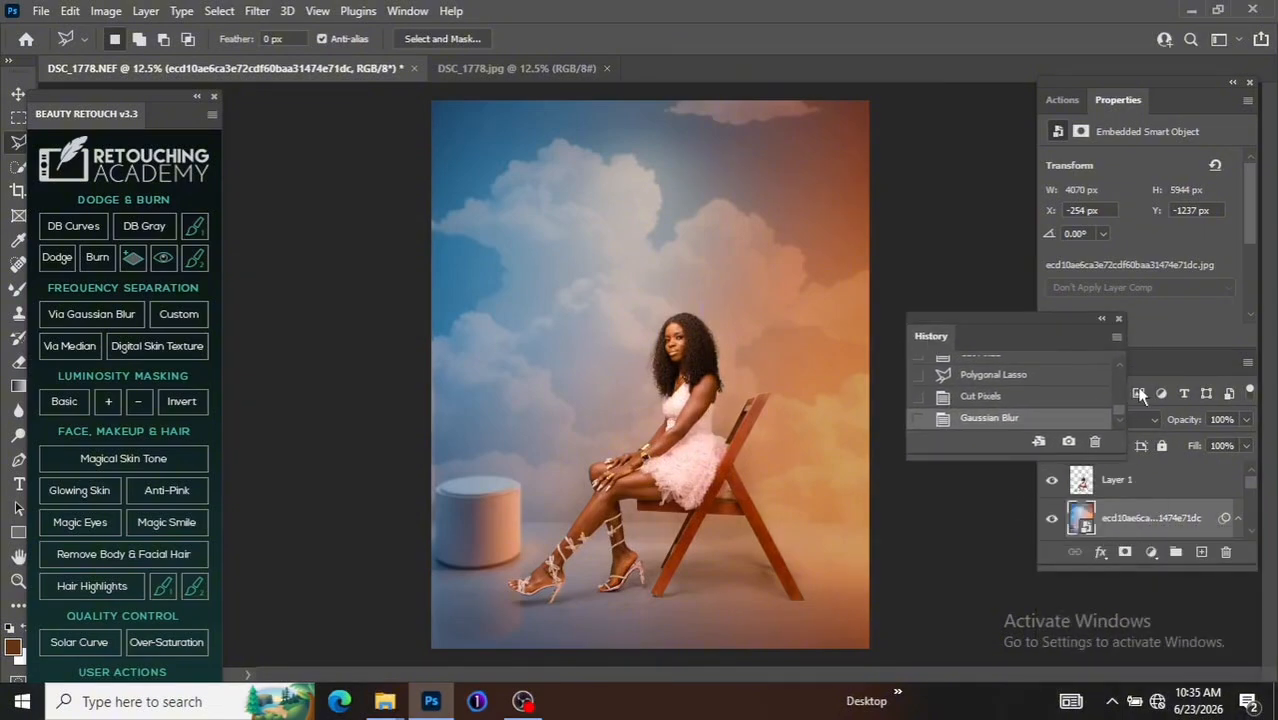
{"action": "left_click_drag", "start_coordinate": [1118, 411], "coordinate": [1077, 356]}
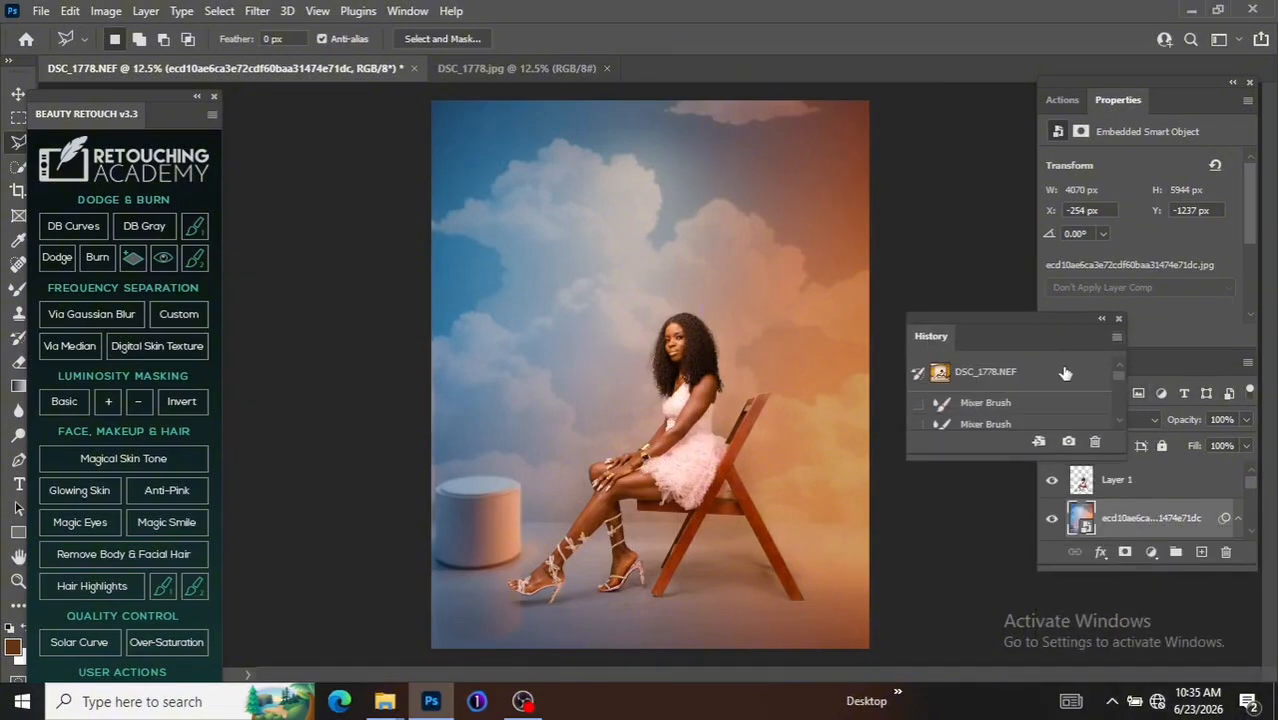
{"action": "left_click", "coordinate": [1065, 372]}
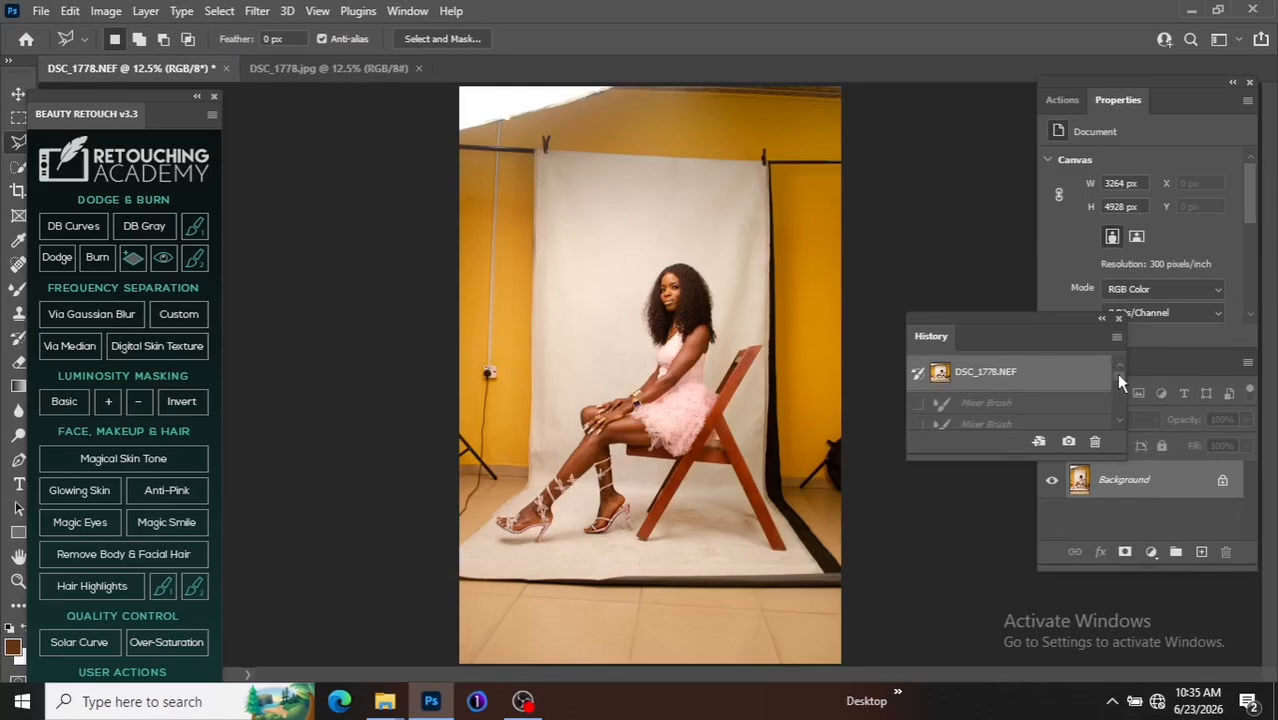
{"action": "left_click_drag", "start_coordinate": [1119, 377], "coordinate": [1120, 425]}
{"action": "left_click", "coordinate": [1060, 419]}
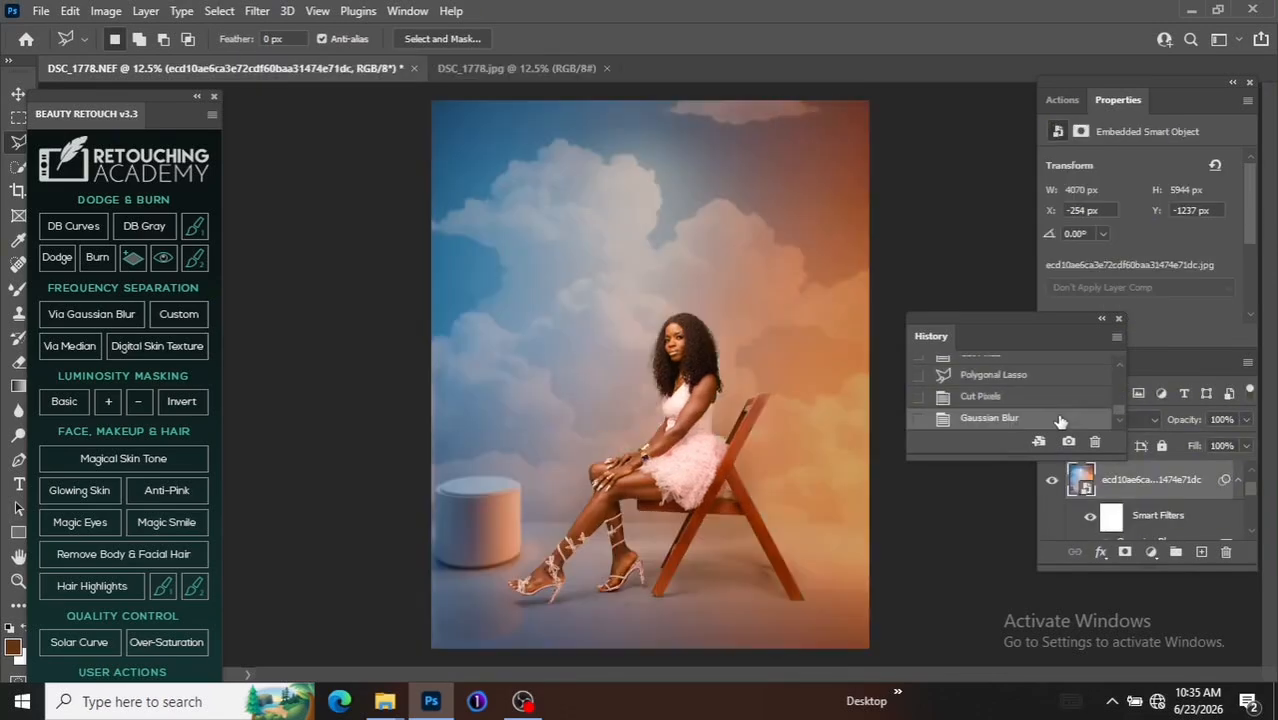
{"action": "mouse_move", "coordinate": [1115, 405]}
{"action": "left_mouse_down"}
{"action": "mouse_move", "coordinate": [1117, 367]}
{"action": "mouse_move", "coordinate": [1114, 426]}
{"action": "left_mouse_up"}
{"action": "left_click", "coordinate": [1083, 376]}
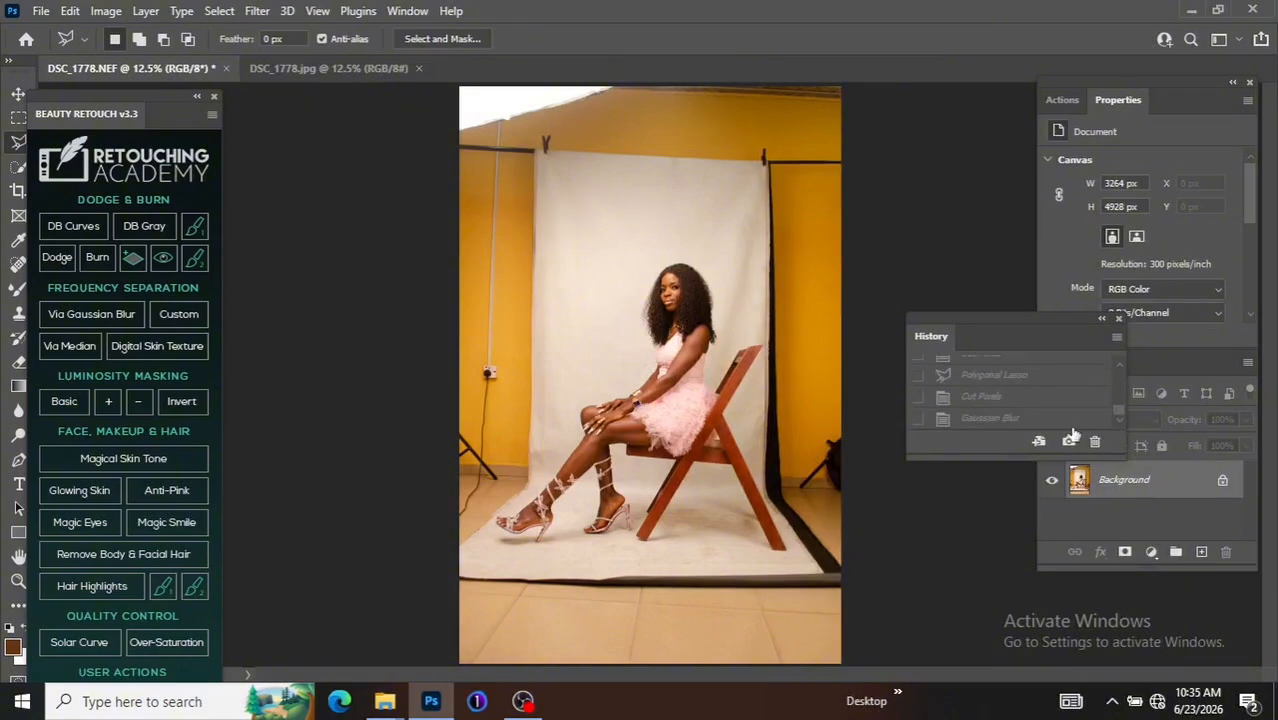
{"action": "left_click", "coordinate": [1068, 422]}
{"action": "left_click_drag", "start_coordinate": [1030, 319], "coordinate": [1168, 574]}
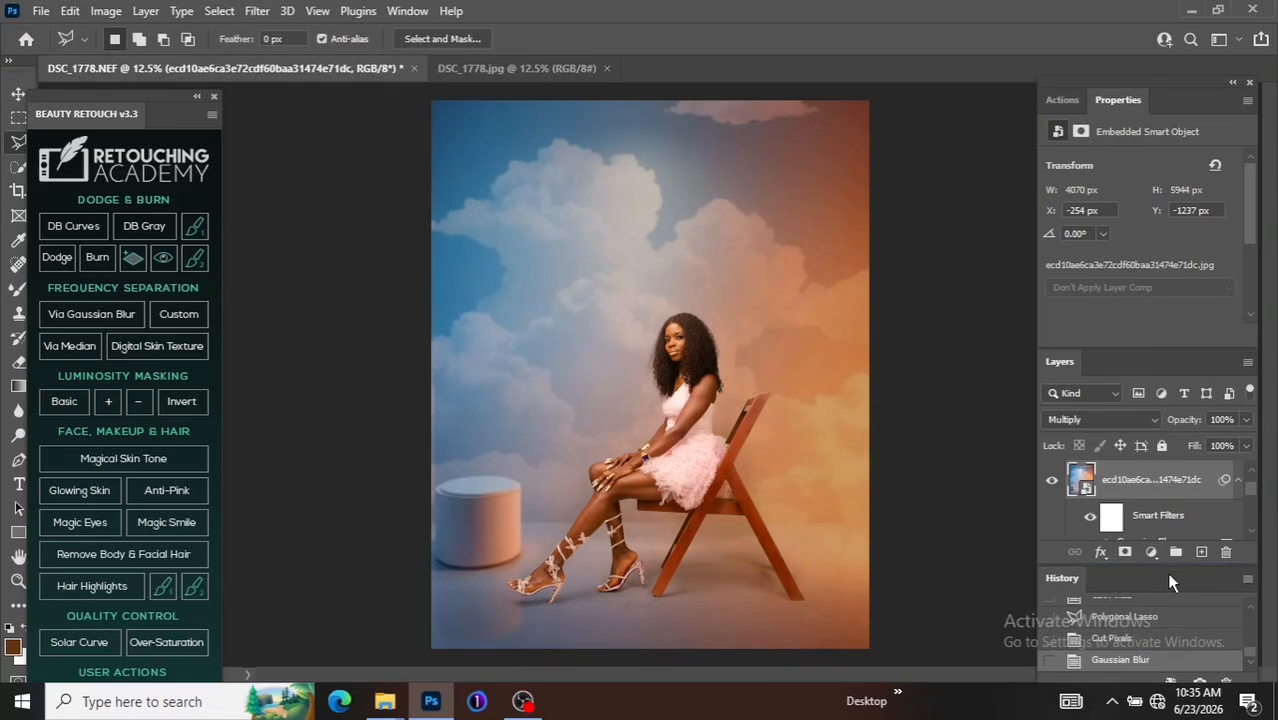
Step: Inspect the woman's face, hair edges and shoulders close up against the blurred cloud backdrop
{"action": "key", "text": "ctrl+plus"}
{"action": "key", "text": "ctrl+plus"}
{"action": "key", "text": "ctrl+plus"}
{"action": "key", "text": "ctrl+plus"}
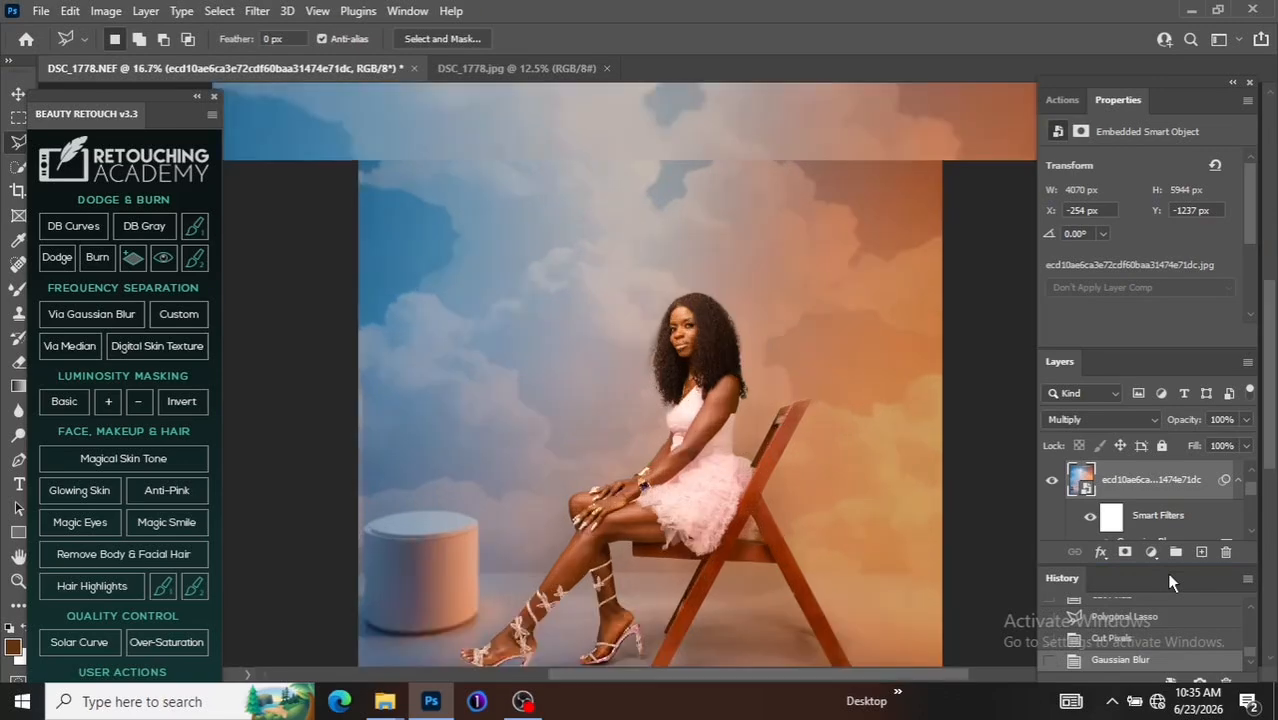
{"action": "key", "text": "ctrl+minus"}
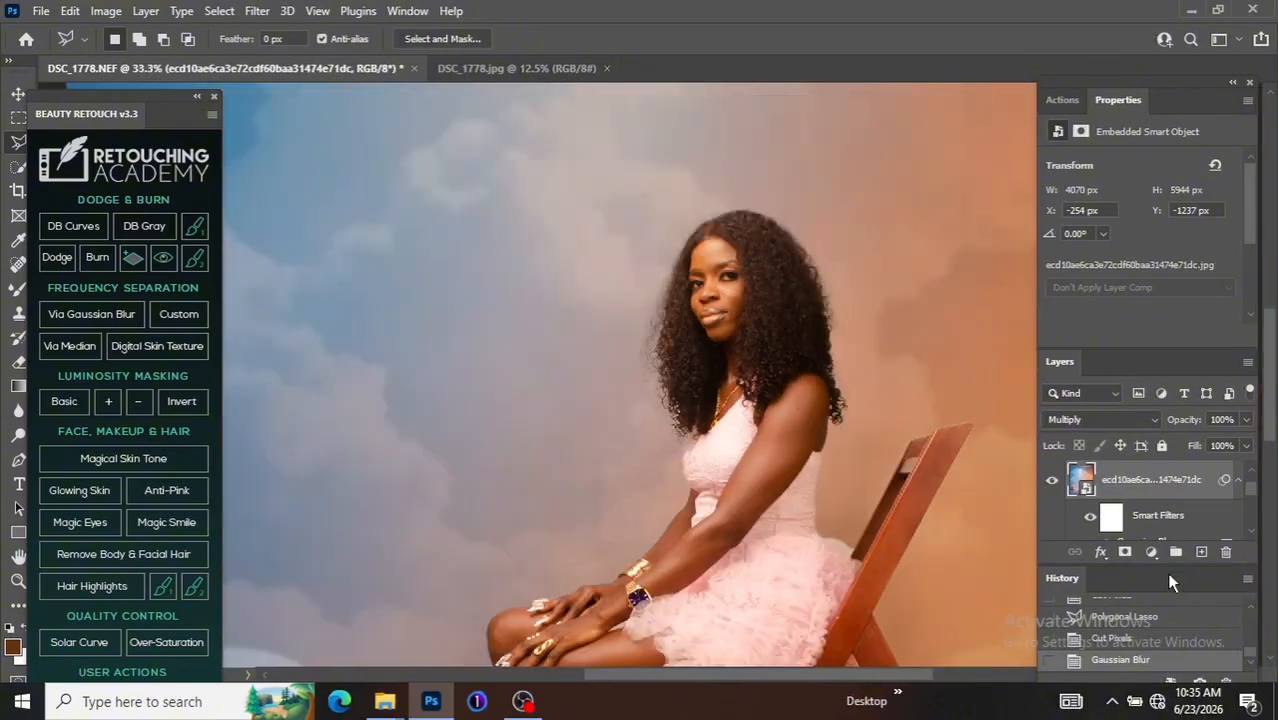
{"action": "key", "text": "ctrl+plus"}
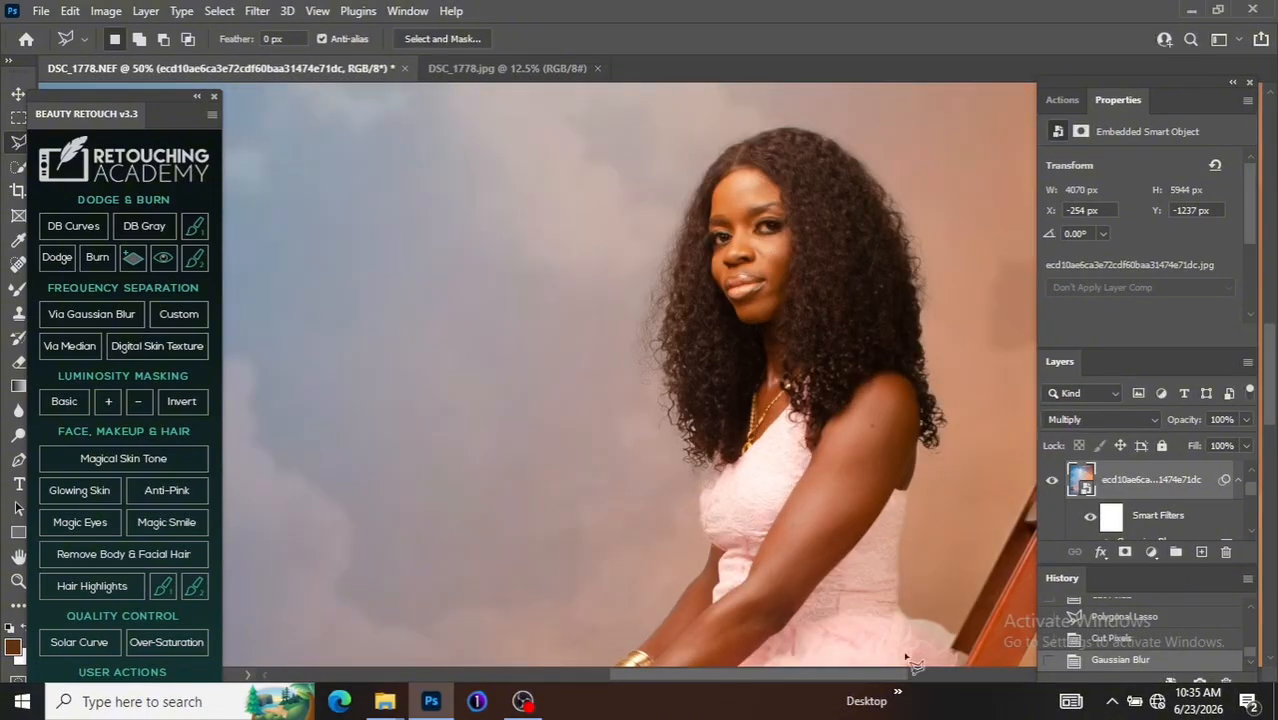
{"action": "left_click_drag", "start_coordinate": [756, 679], "coordinate": [800, 679]}
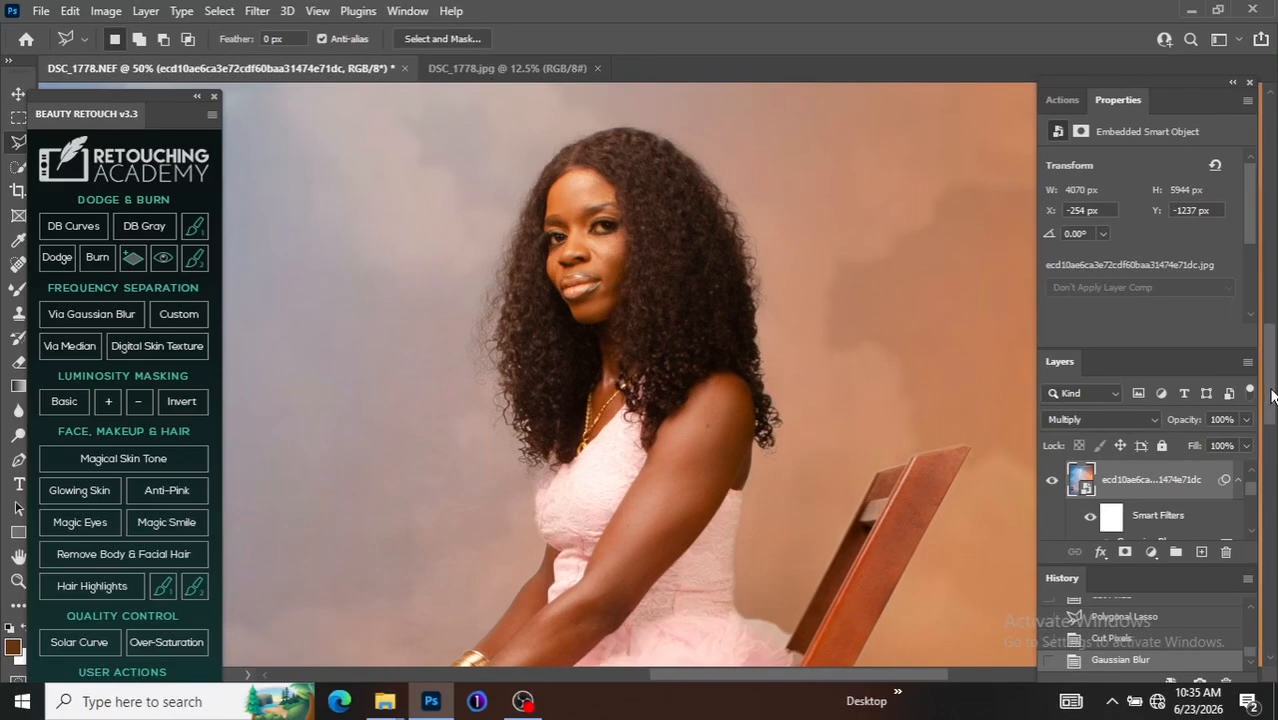
{"action": "mouse_move", "coordinate": [1272, 396]}
{"action": "left_mouse_down"}
{"action": "mouse_move", "coordinate": [1272, 375]}
{"action": "mouse_move", "coordinate": [1270, 386]}
{"action": "left_mouse_up"}
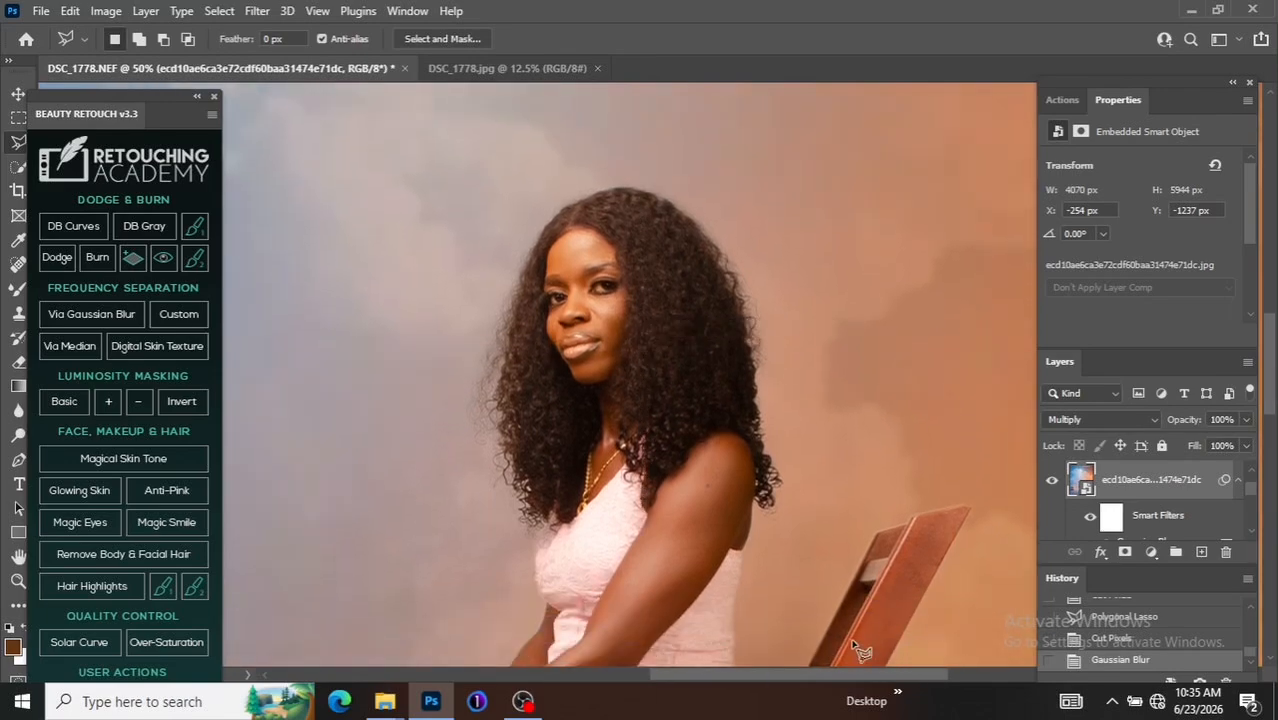
{"action": "left_click_drag", "start_coordinate": [829, 675], "coordinate": [813, 675]}
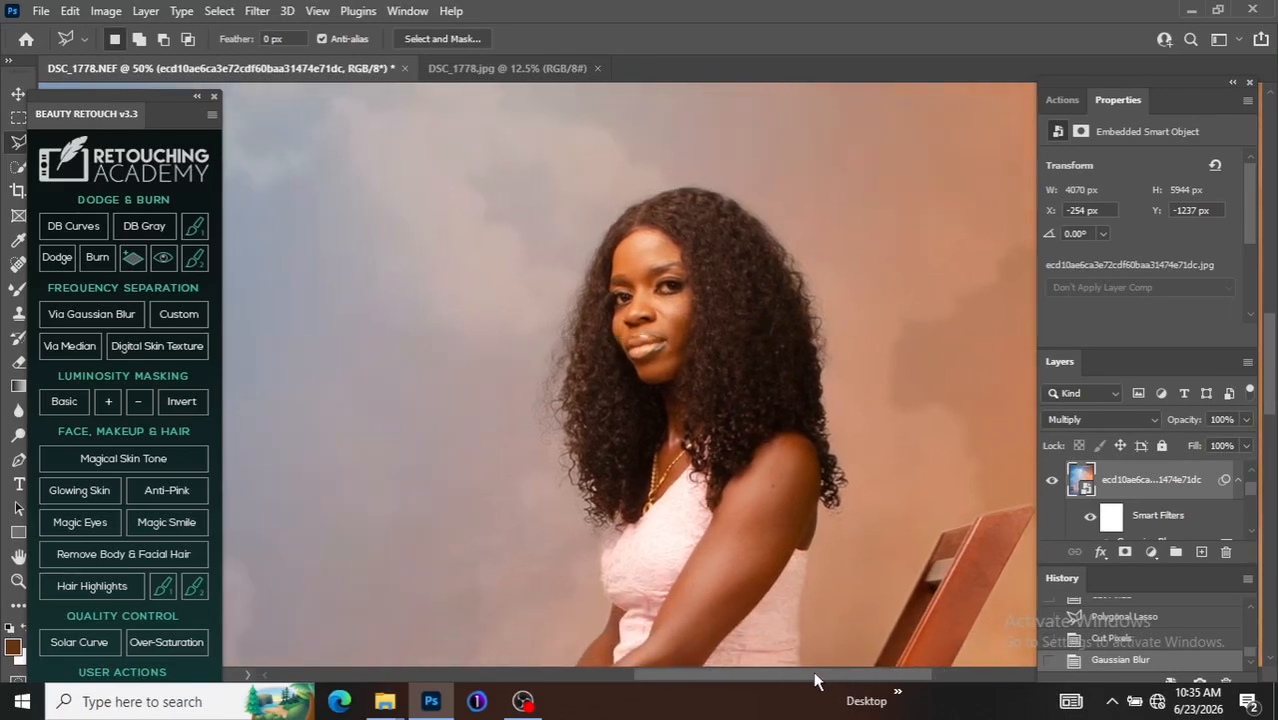
Step: Add a Black & White adjustment above Layer 1 with Yellows at 214 and invert its mask
{"action": "key", "text": "ctrl+plus"}
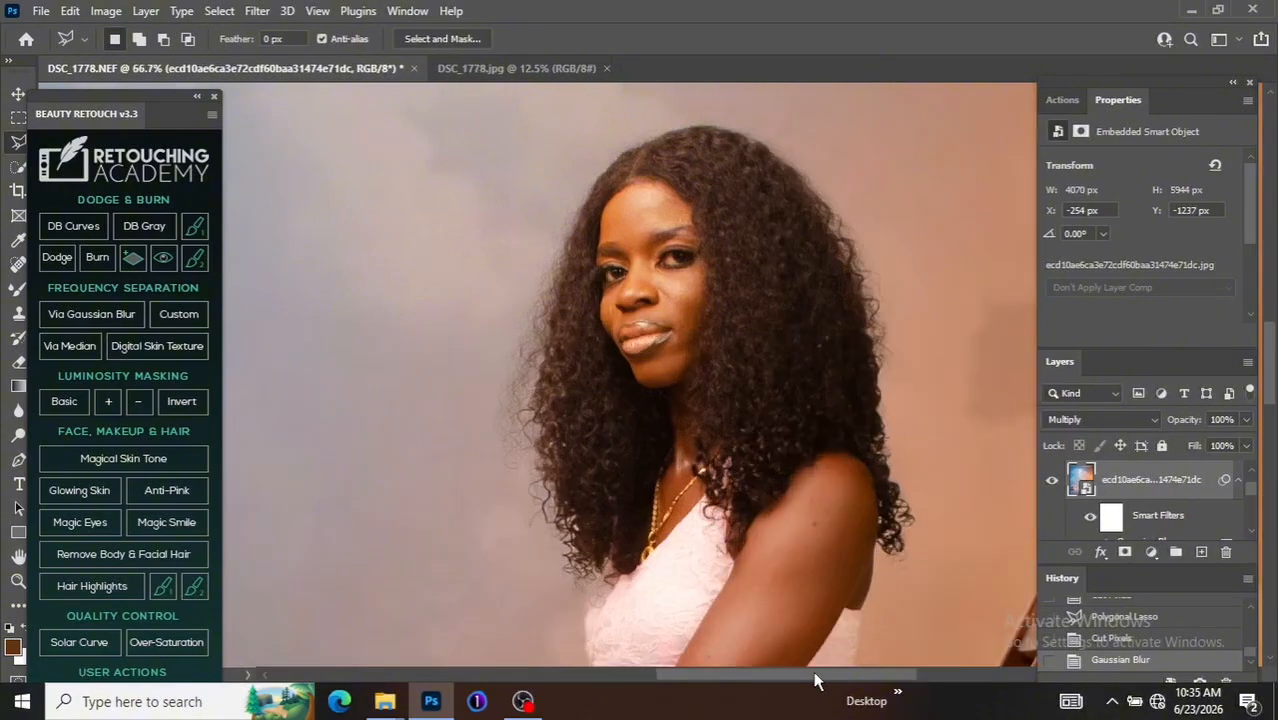
{"action": "key", "text": "ctrl+plus"}
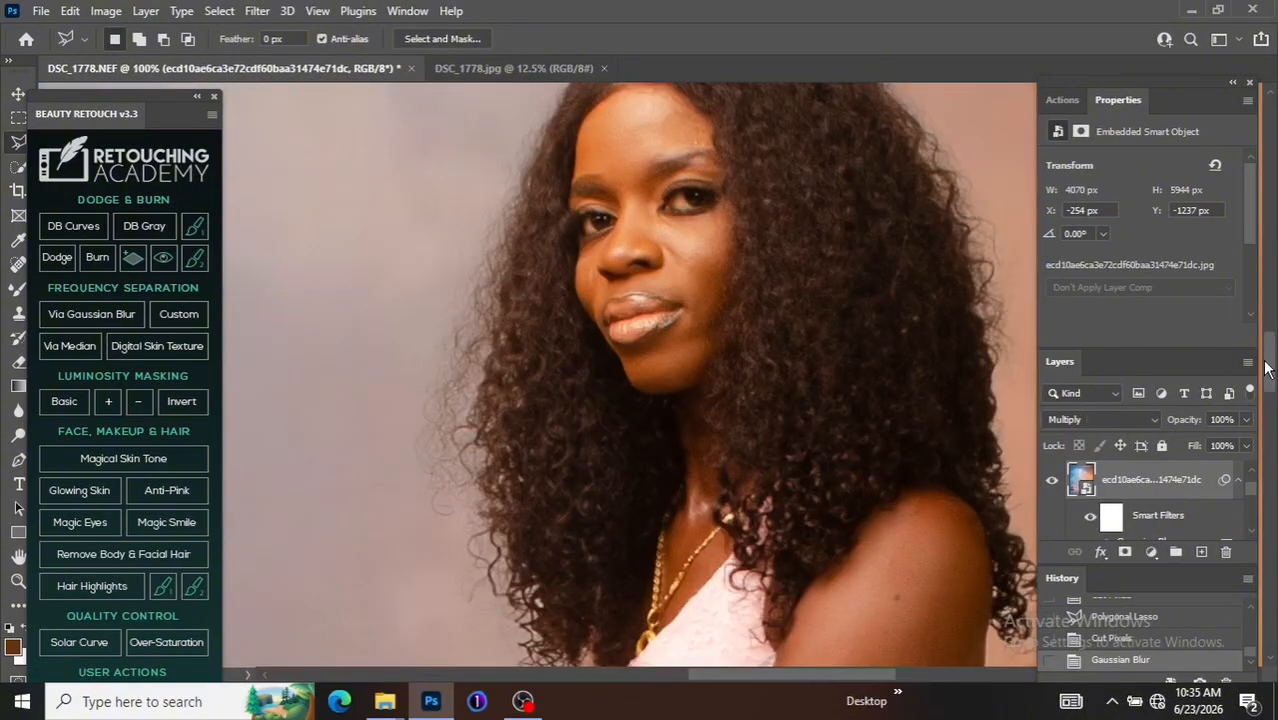
{"action": "left_click_drag", "start_coordinate": [1269, 371], "coordinate": [1269, 361]}
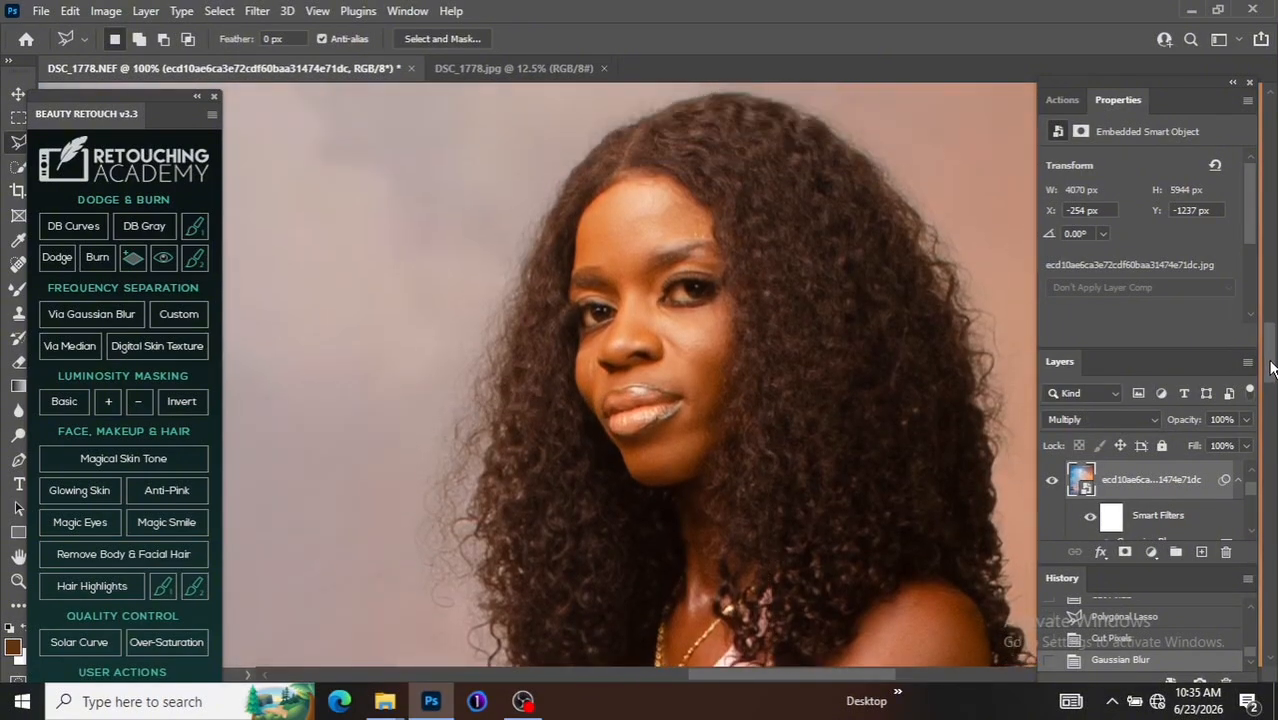
{"action": "left_click_drag", "start_coordinate": [1257, 500], "coordinate": [1257, 486]}
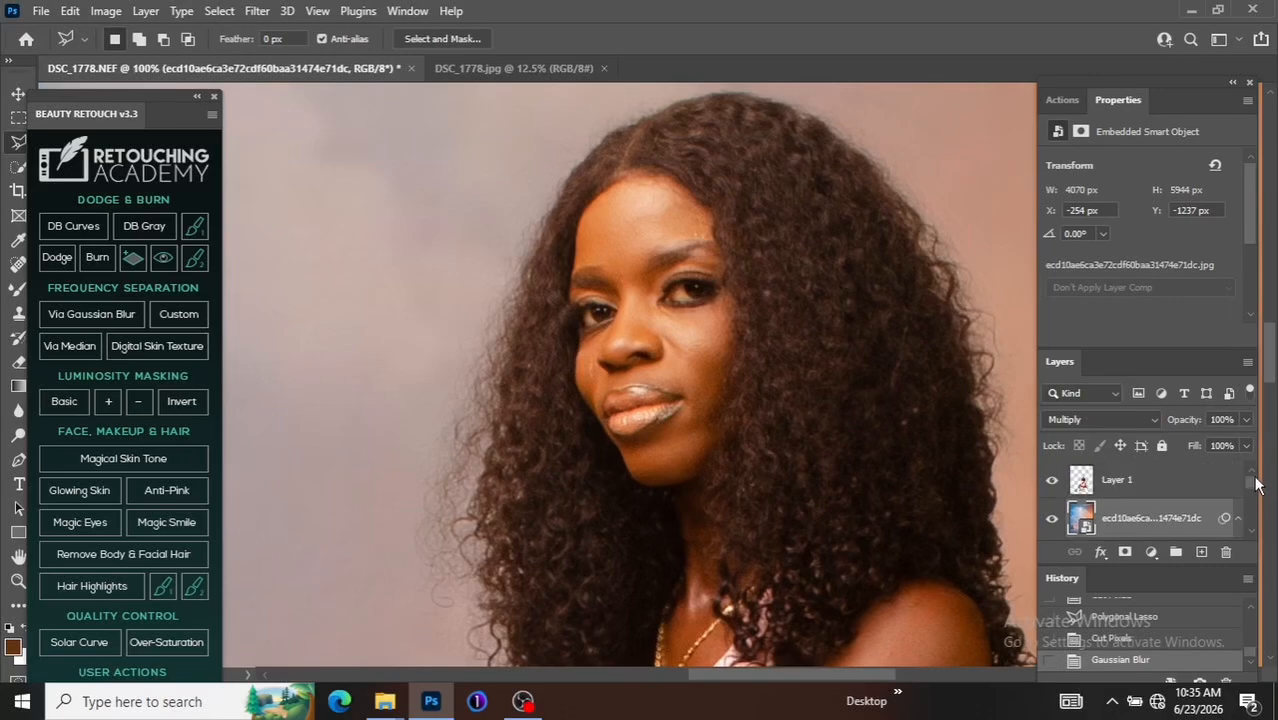
{"action": "left_click", "coordinate": [1150, 480]}
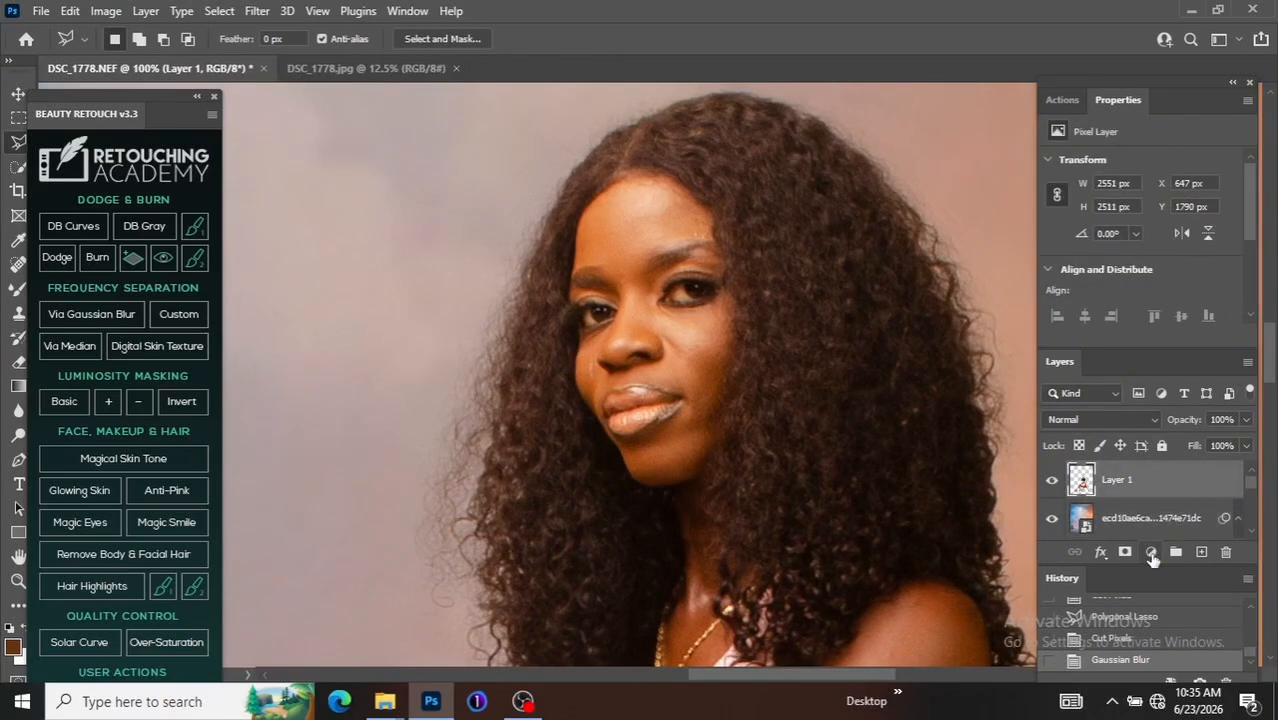
{"action": "left_click", "coordinate": [1153, 553]}
{"action": "left_click", "coordinate": [1236, 408]}
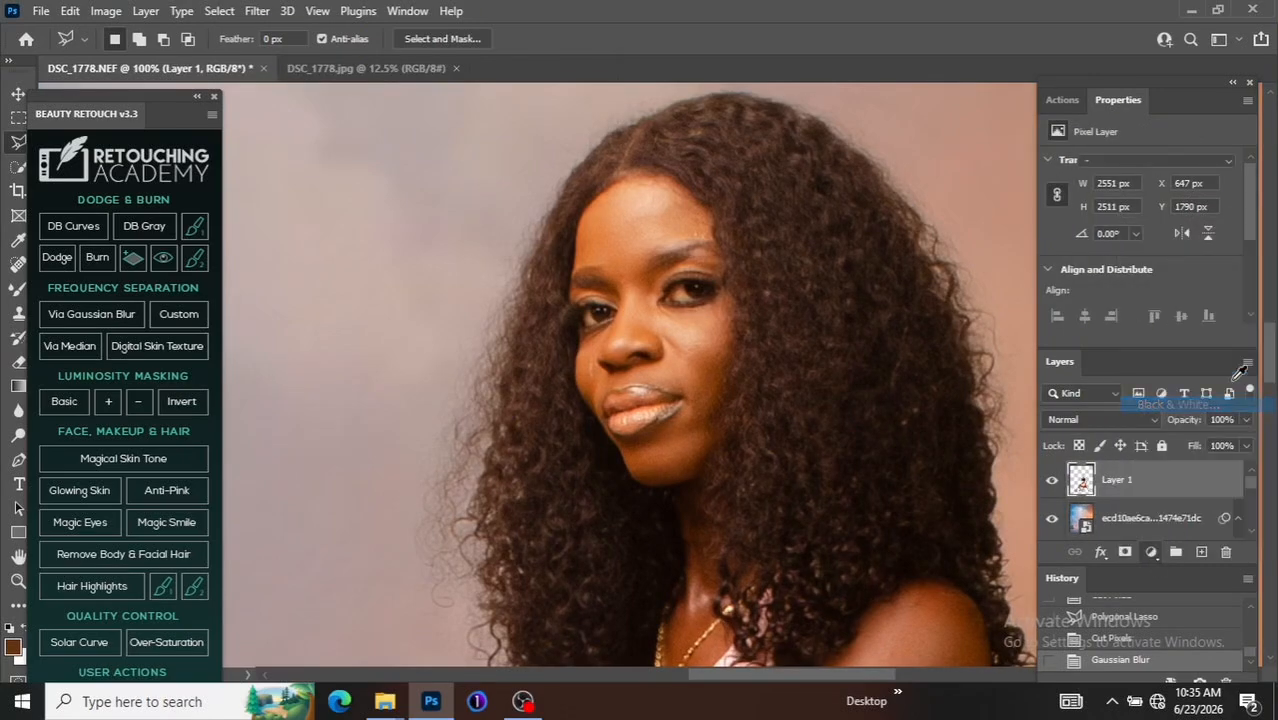
{"action": "left_click", "coordinate": [1201, 270]}
{"action": "key", "text": "ctrl+i"}
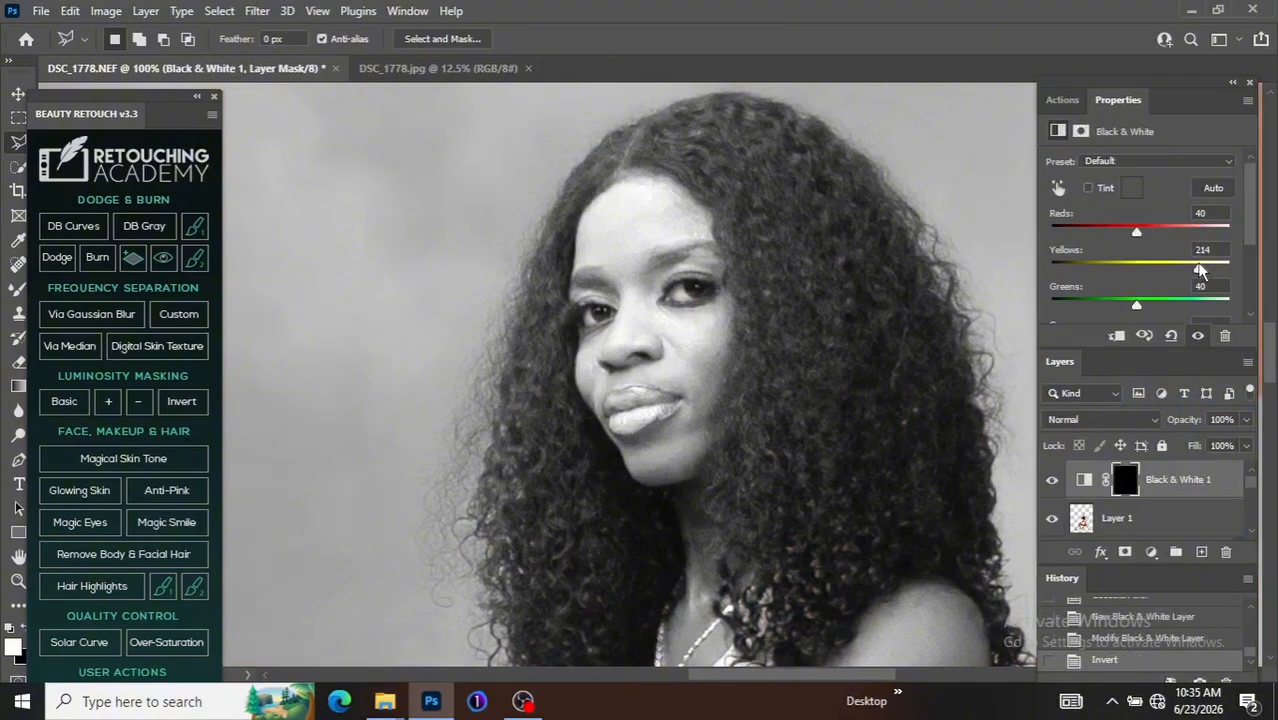
Step: Paint white on the Black & White mask over the whites of both eyes with a size 10 brush at 38% opacity
{"action": "key", "text": "b"}
{"action": "key", "text": "shift+b"}
{"action": "key", "text": "bracketleft"}
{"action": "key", "text": "bracketleft"}
{"action": "key", "text": "ctrl+plus"}
{"action": "key", "text": "bracketleft"}
{"action": "key", "text": "bracketleft"}
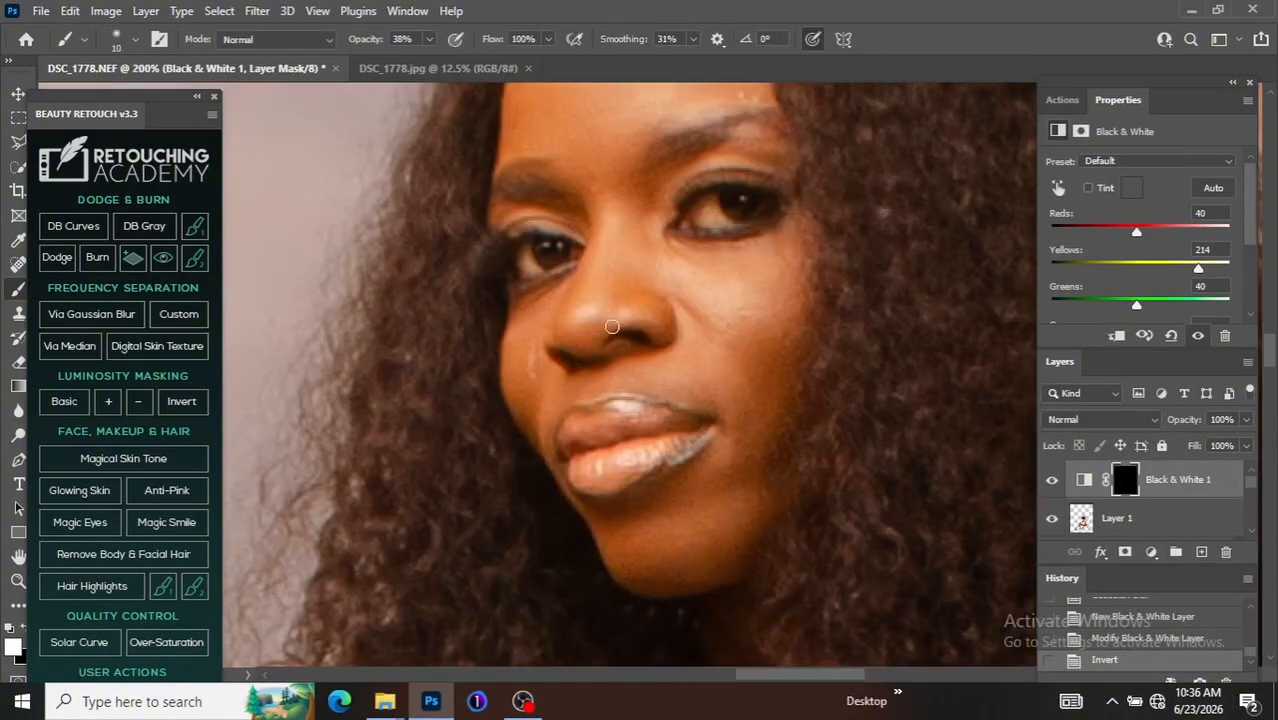
{"action": "left_click_drag", "start_coordinate": [524, 252], "coordinate": [533, 269]}
{"action": "left_click_drag", "start_coordinate": [706, 208], "coordinate": [718, 216]}
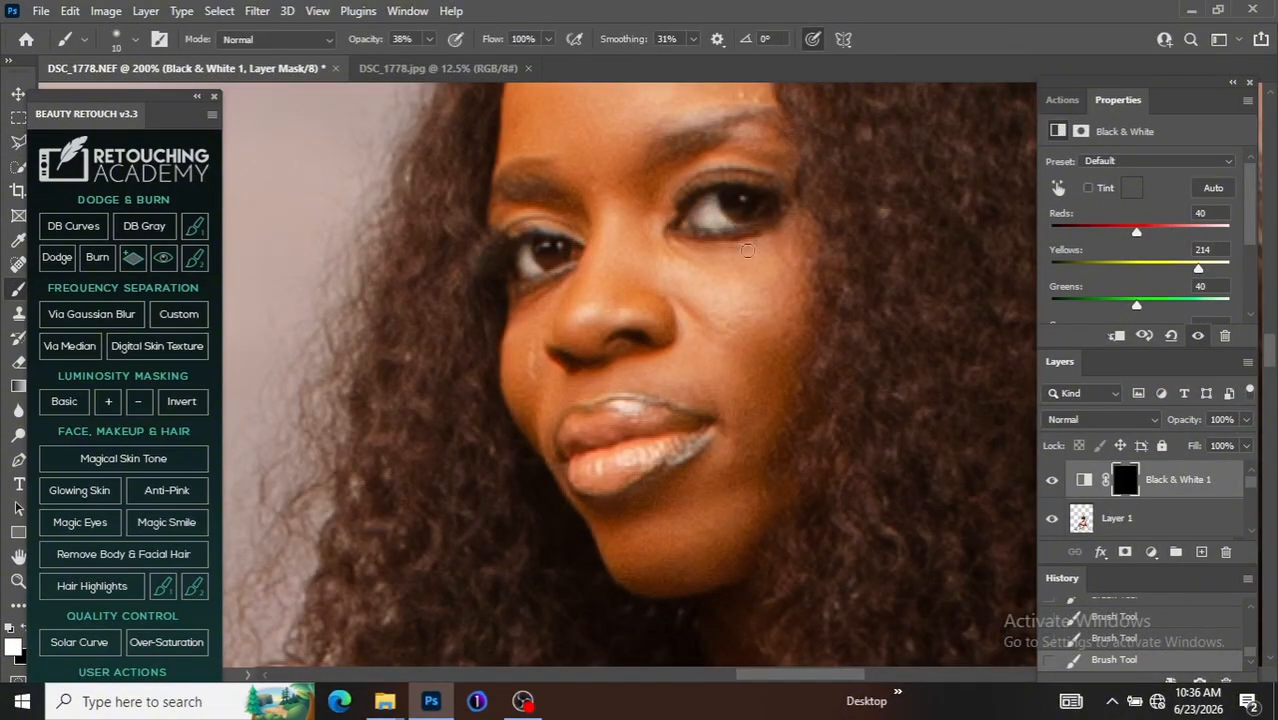
{"action": "key", "text": "ctrl+minus"}
Step: Run Frequency Separation via Gaussian Blur on Layer 1
{"action": "left_click", "coordinate": [1150, 518]}
{"action": "left_click", "coordinate": [91, 314]}
{"action": "key", "text": "Return"}
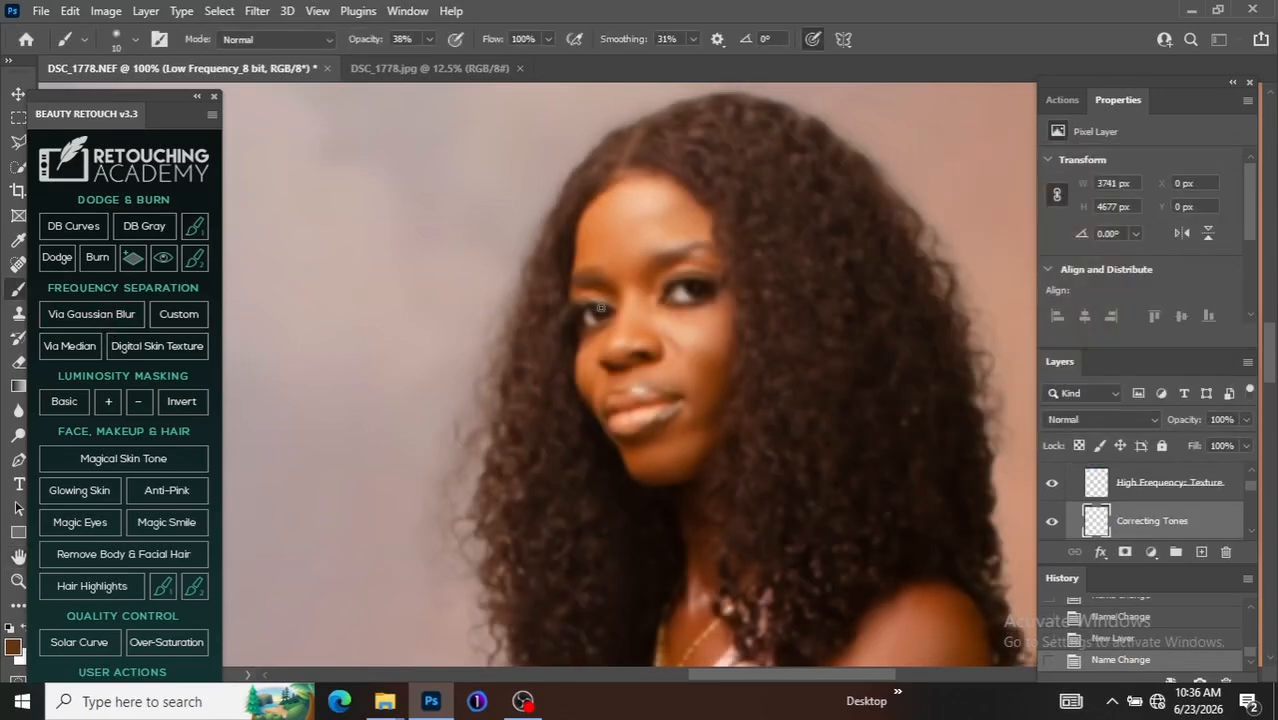
Step: Smooth the forehead and the cheek-to-chin skin with Gaussian Blur on lasso selections of the low-frequency layer
{"action": "mouse_move", "coordinate": [672, 195]}
{"action": "left_mouse_down"}
{"action": "mouse_move", "coordinate": [645, 251]}
{"action": "mouse_move", "coordinate": [702, 235]}
{"action": "left_mouse_up"}
{"action": "mouse_move", "coordinate": [722, 338]}
{"action": "left_mouse_down"}
{"action": "mouse_move", "coordinate": [661, 322]}
{"action": "mouse_move", "coordinate": [642, 450]}
{"action": "mouse_move", "coordinate": [718, 362]}
{"action": "left_mouse_up"}
{"action": "key", "text": "alt+t"}
{"action": "key", "text": "f"}
{"action": "key", "text": "Return"}
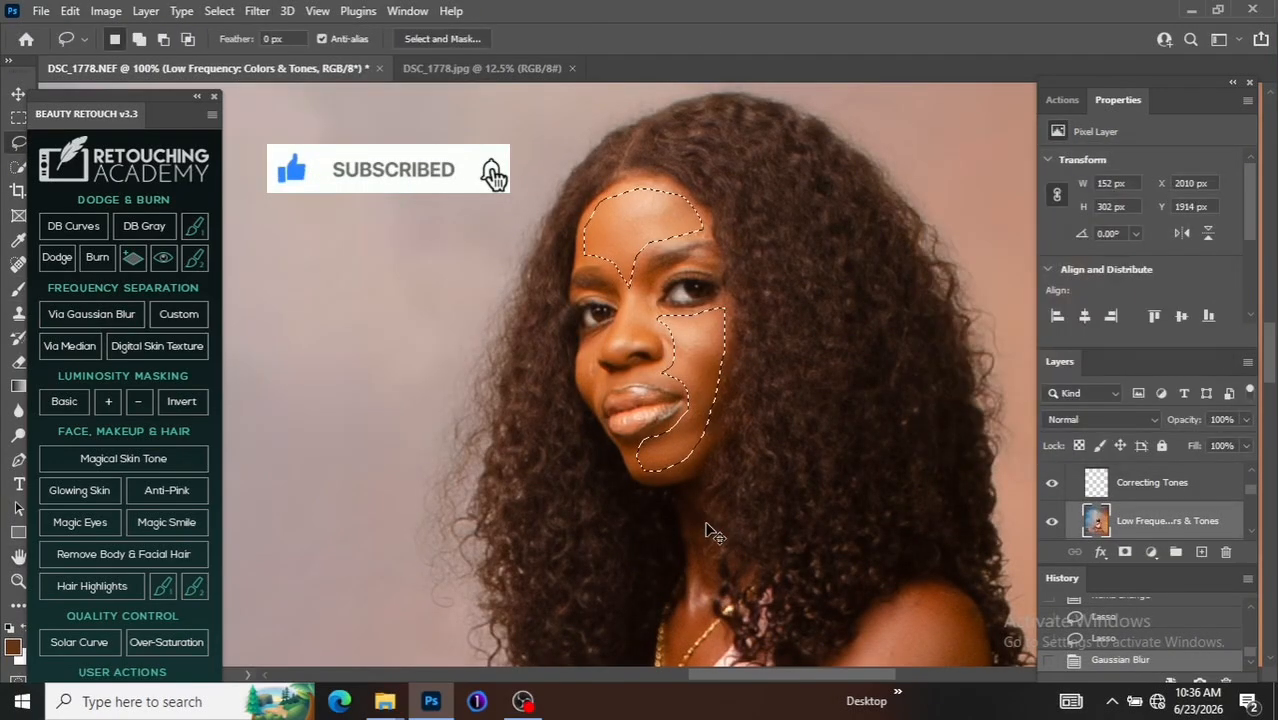
{"action": "key", "text": "ctrl+d"}
Step: Lasso the skin of the woman's near arm and smooth its tones with the last Gaussian Blur
{"action": "key", "text": "ctrl+minus"}
{"action": "left_click_drag", "start_coordinate": [708, 533], "coordinate": [716, 86]}
{"action": "key", "text": "ctrl+minus"}
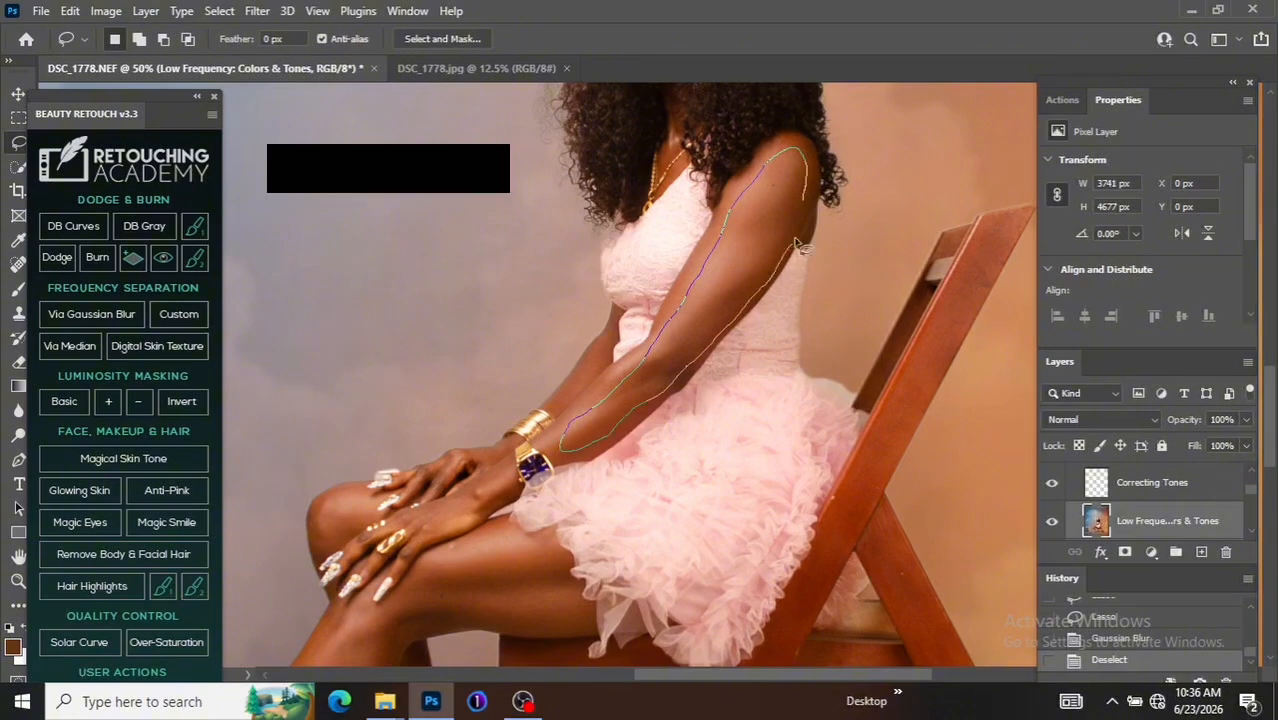
{"action": "mouse_move", "coordinate": [508, 474]}
{"action": "left_mouse_down"}
{"action": "mouse_move", "coordinate": [454, 523]}
{"action": "mouse_move", "coordinate": [512, 479]}
{"action": "left_mouse_up"}
{"action": "key", "text": "ctrl+alt+f"}
{"action": "key", "text": "ctrl+d"}
Step: Smooth the skin tones around the hands, knee and legs by repeating the Gaussian Blur on lasso selections
{"action": "mouse_move", "coordinate": [372, 499]}
{"action": "left_mouse_down"}
{"action": "mouse_move", "coordinate": [326, 545]}
{"action": "mouse_move", "coordinate": [377, 514]}
{"action": "left_mouse_up"}
{"action": "key", "text": "ctrl+alt+f"}
{"action": "key", "text": "d"}
{"action": "key", "text": "ctrl+minus"}
{"action": "left_click_drag", "start_coordinate": [1270, 398], "coordinate": [1270, 441]}
{"action": "left_click_drag", "start_coordinate": [840, 675], "coordinate": [783, 675]}
{"action": "key", "text": "ctrl+plus"}
{"action": "mouse_move", "coordinate": [822, 282]}
{"action": "left_mouse_down"}
{"action": "mouse_move", "coordinate": [732, 241]}
{"action": "mouse_move", "coordinate": [620, 304]}
{"action": "mouse_move", "coordinate": [489, 474]}
{"action": "mouse_move", "coordinate": [550, 457]}
{"action": "mouse_move", "coordinate": [660, 319]}
{"action": "mouse_move", "coordinate": [827, 317]}
{"action": "left_mouse_up"}
{"action": "key", "text": "ctrl+alt+f"}
{"action": "key", "text": "ctrl+d"}
Step: Blend the skin tones on the front lower leg with a size 80 Mixer Brush, undoing the last two strokes
{"action": "key", "text": "shift+b"}
{"action": "key", "text": "shift+b"}
{"action": "key", "text": "shift+b"}
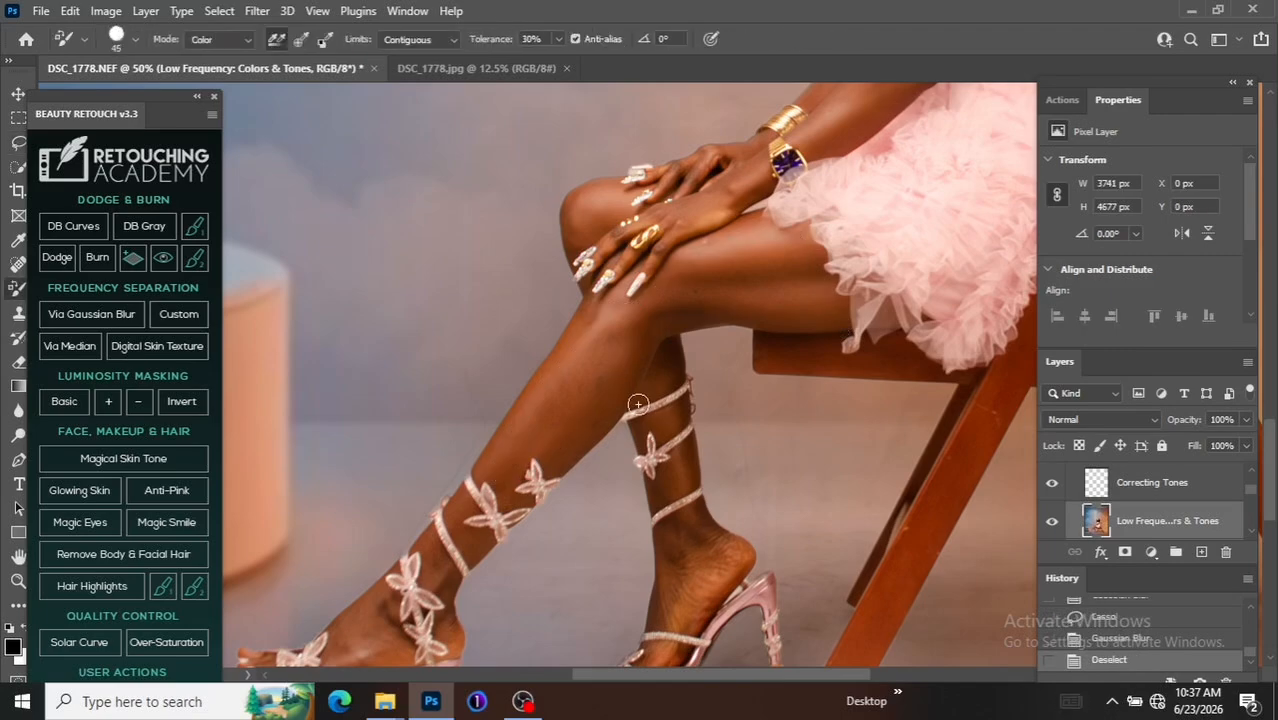
{"action": "key", "text": "shift+b"}
{"action": "left_click_drag", "start_coordinate": [573, 431], "coordinate": [534, 434]}
{"action": "left_click_drag", "start_coordinate": [534, 434], "coordinate": [616, 378]}
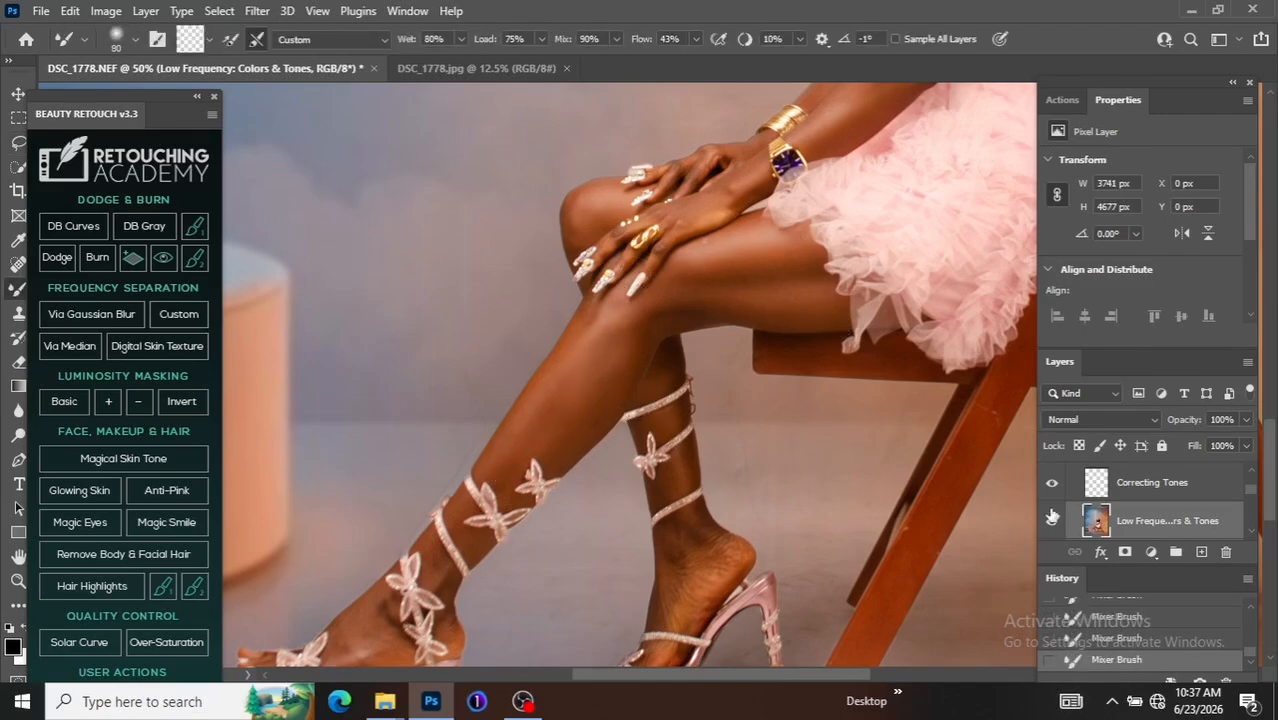
{"action": "key", "text": "ctrl+z"}
{"action": "key", "text": "ctrl+z"}
Step: Blend the skin tones on the ankles and feet with a smaller Mixer Brush, down to size 50
{"action": "left_click_drag", "start_coordinate": [1270, 498], "coordinate": [1270, 522]}
{"action": "left_click_drag", "start_coordinate": [867, 675], "coordinate": [830, 678]}
{"action": "key", "text": "ctrl+plus"}
{"action": "key", "text": "bracketleft"}
{"action": "key", "text": "bracketleft"}
{"action": "key", "text": "bracketleft"}
{"action": "left_click_drag", "start_coordinate": [418, 558], "coordinate": [420, 557]}
{"action": "key", "text": "bracketleft"}
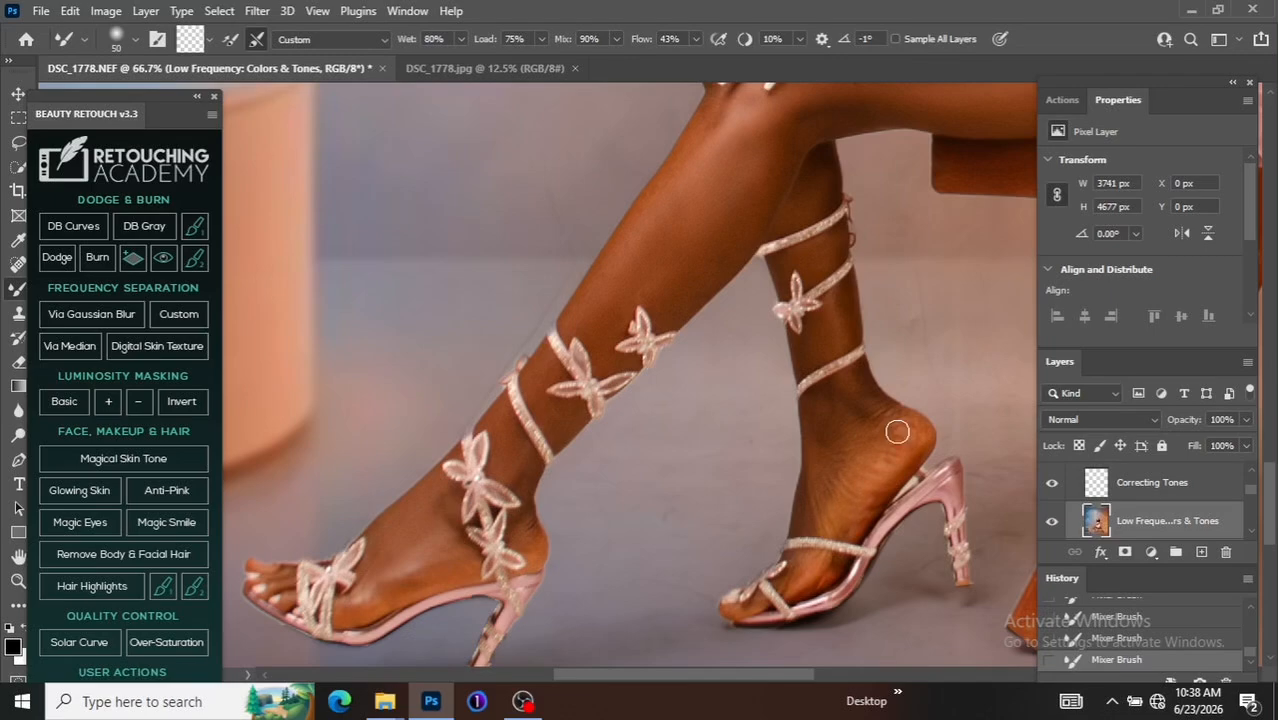
Step: Blend the skin tones on the hands resting on the knee with the Mixer Brush at size 30
{"action": "left_click_drag", "start_coordinate": [1271, 468], "coordinate": [1275, 398]}
{"action": "key", "text": "bracketleft"}
{"action": "key", "text": "bracketleft"}
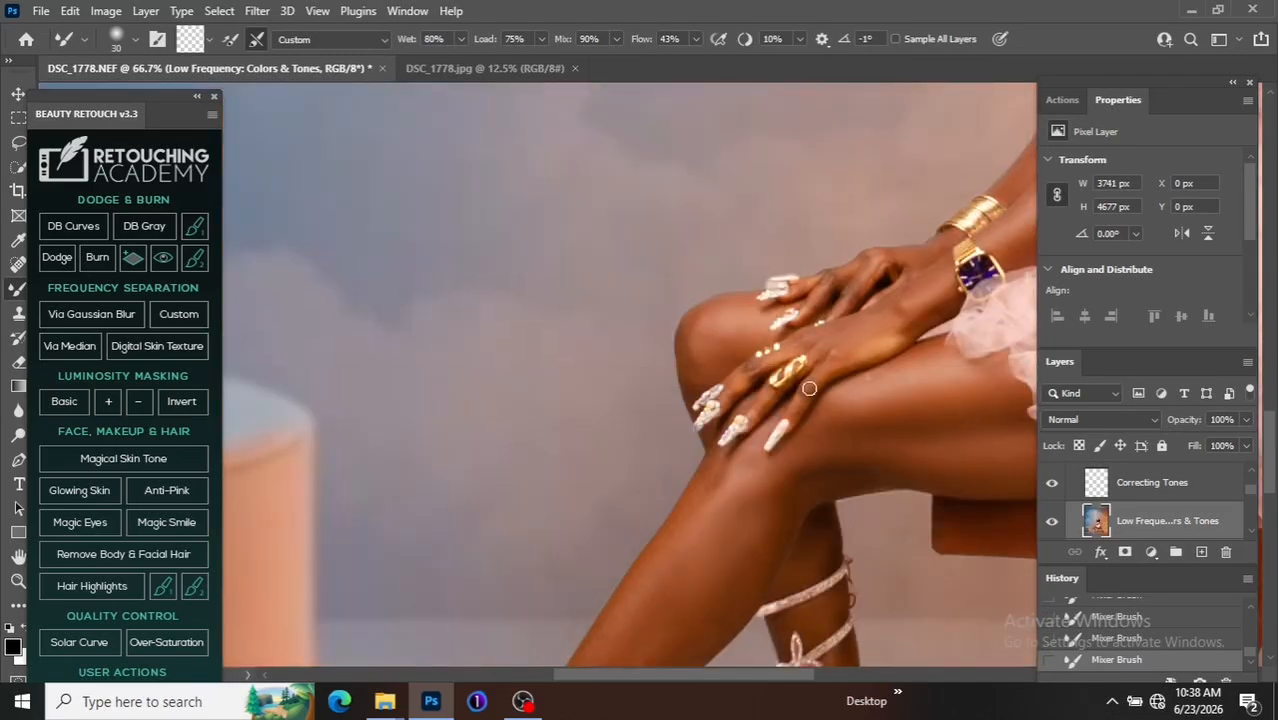
Step: Check the smoothed skin against the whole composite at several magnifications
{"action": "key", "text": "ctrl+minus"}
{"action": "key", "text": "ctrl+minus"}
{"action": "key", "text": "ctrl+minus"}
{"action": "key", "text": "ctrl+minus"}
{"action": "key", "text": "ctrl+minus"}
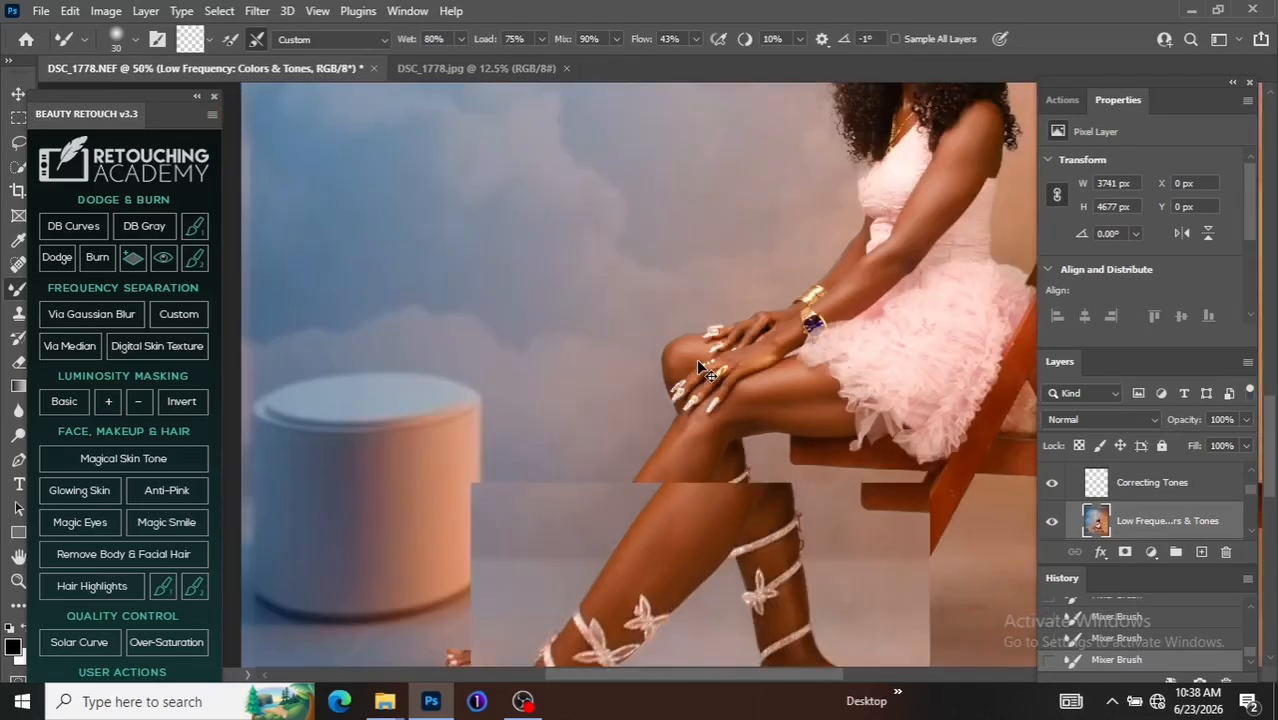
{"action": "key", "text": "ctrl+plus"}
{"action": "key", "text": "ctrl+plus"}
{"action": "key", "text": "ctrl+minus"}
{"action": "key", "text": "ctrl+minus"}
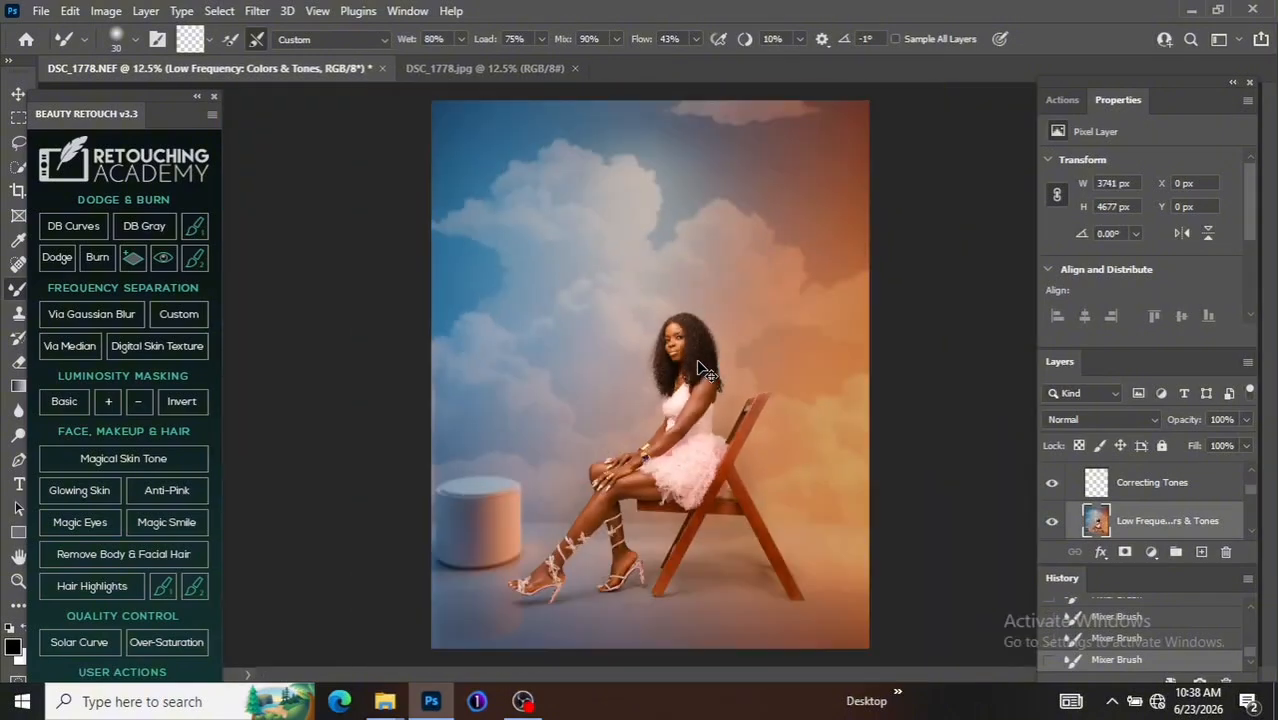
Step: Merge all visible layers and apply Portraiture 3 to a duplicate of the merged layer
{"action": "key", "text": "ctrl+shift+e"}
{"action": "key", "text": "ctrl+j"}
{"action": "key", "text": "alt+t"}
{"action": "mouse_move", "coordinate": [440, 440]}
{"action": "left_click", "coordinate": [550, 454]}
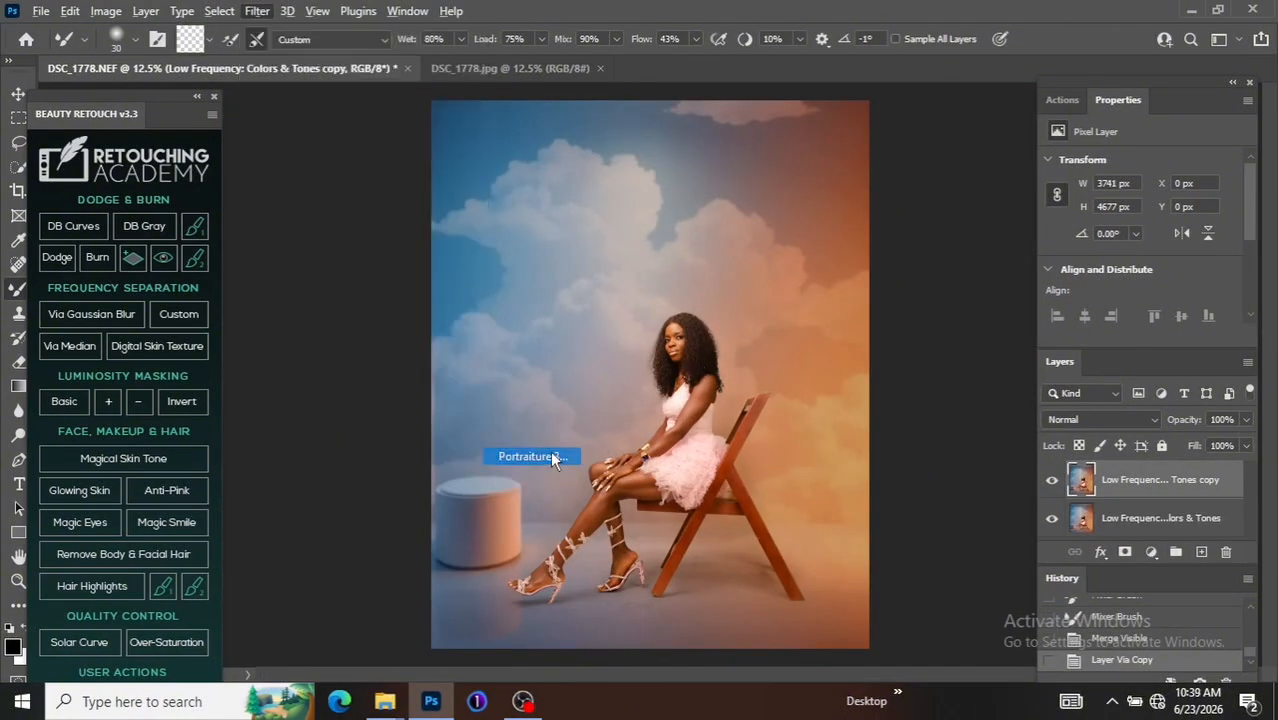
{"action": "key", "text": "Return"}
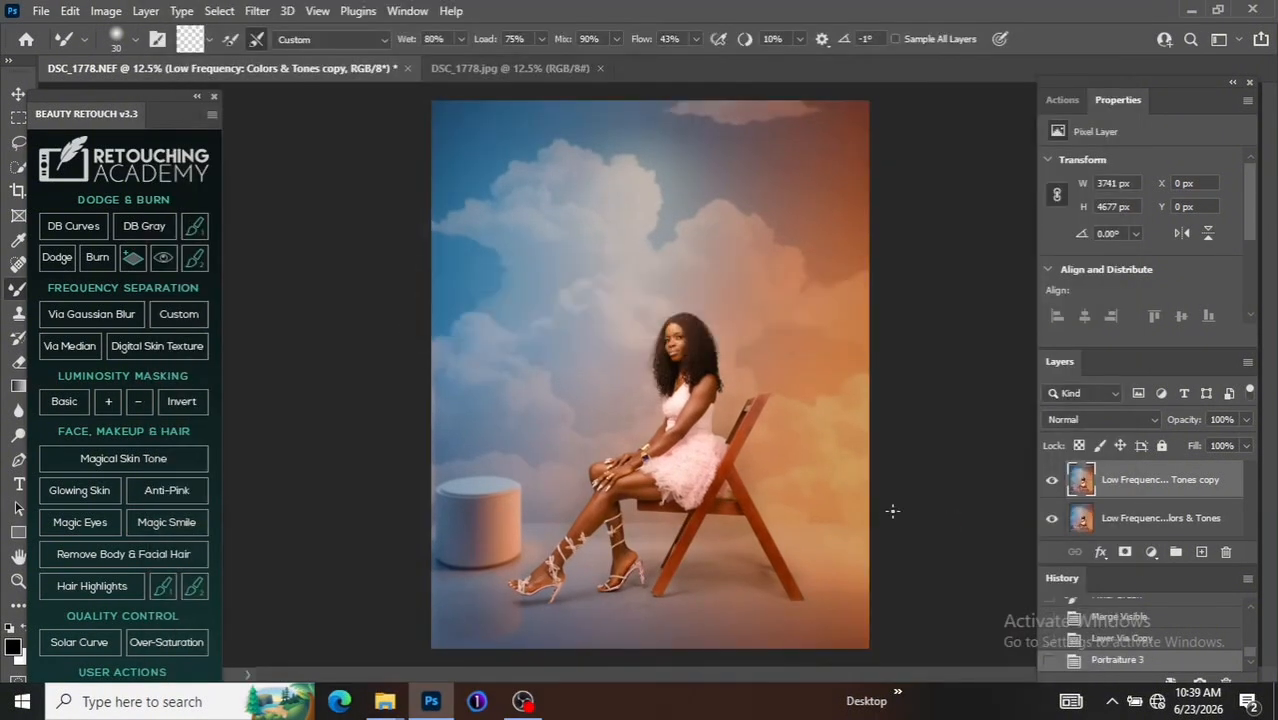
Step: Shift the duplicate layer's midtones toward blue with Color Balance, setting Yellow–Blue to +8
{"action": "key", "text": "ctrl+plus"}
{"action": "key", "text": "ctrl+plus"}
{"action": "key", "text": "ctrl+minus"}
{"action": "key", "text": "ctrl+minus"}
{"action": "key", "text": "ctrl+plus"}
{"action": "key", "text": "ctrl+b"}
{"action": "left_click_drag", "start_coordinate": [697, 128], "coordinate": [1115, 136]}
{"action": "left_click_drag", "start_coordinate": [1009, 258], "coordinate": [1018, 258]}
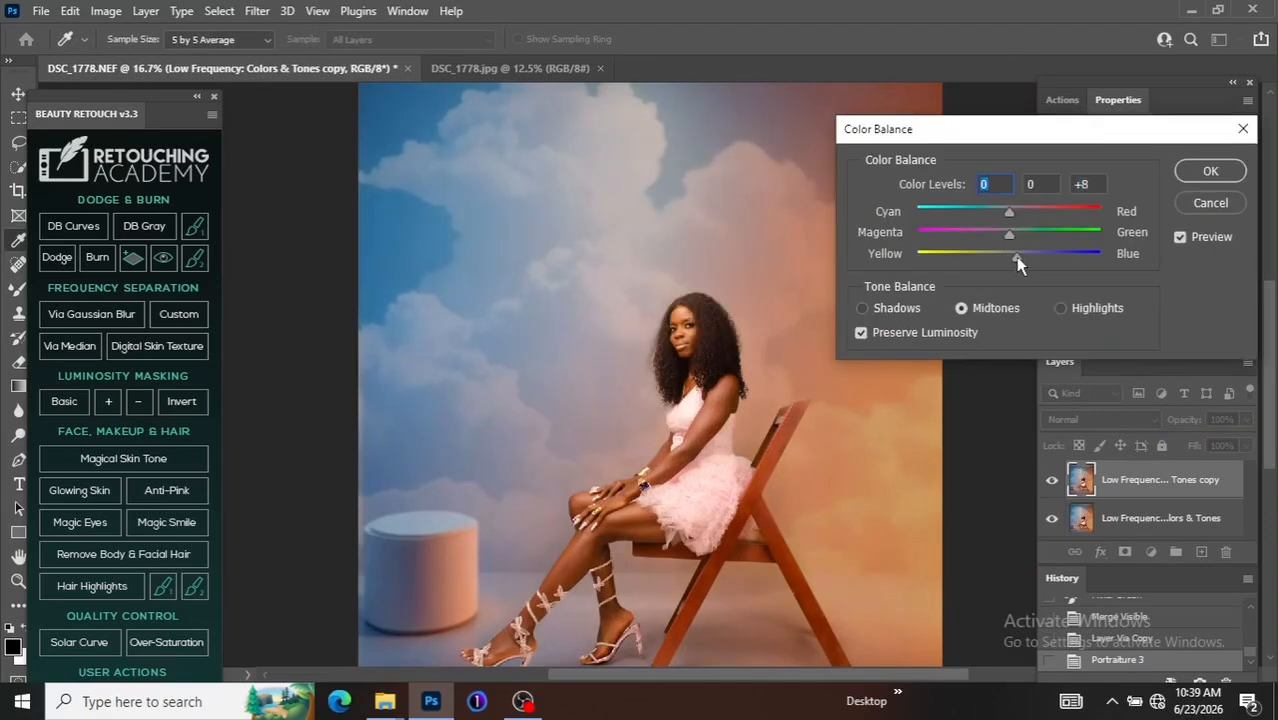
{"action": "key", "text": "Return"}
{"action": "key", "text": "ctrl+minus"}
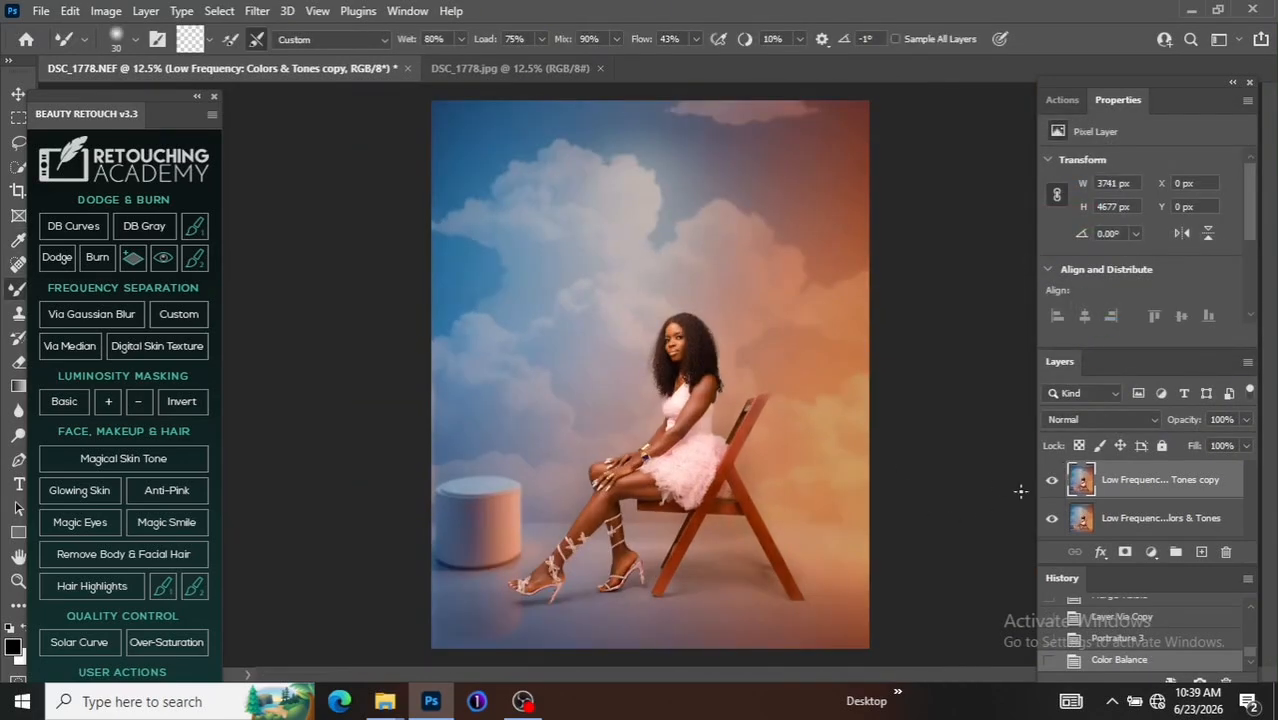
Step: Compare the original DSC_1778.NEF snapshot with the Color Balance history state, ending on the finished composite
{"action": "left_click_drag", "start_coordinate": [1061, 582], "coordinate": [975, 356]}
{"action": "left_click_drag", "start_coordinate": [1156, 430], "coordinate": [1155, 386]}
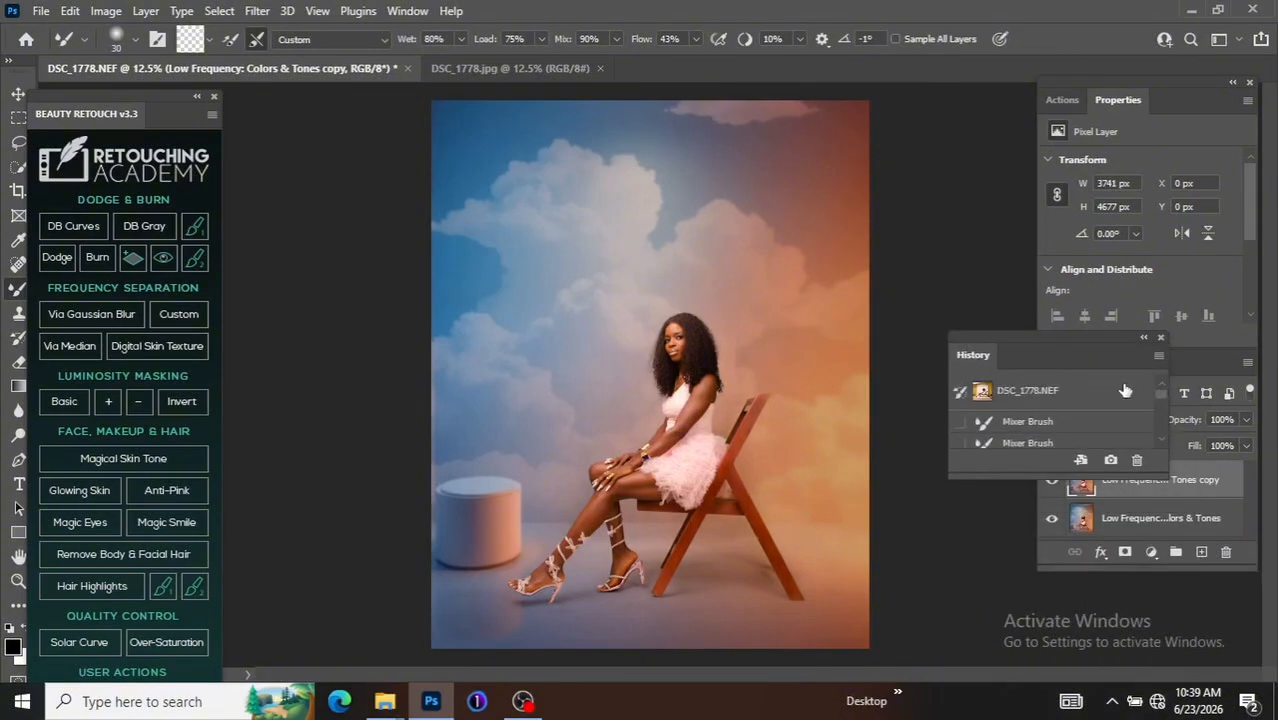
{"action": "left_click", "coordinate": [1125, 390]}
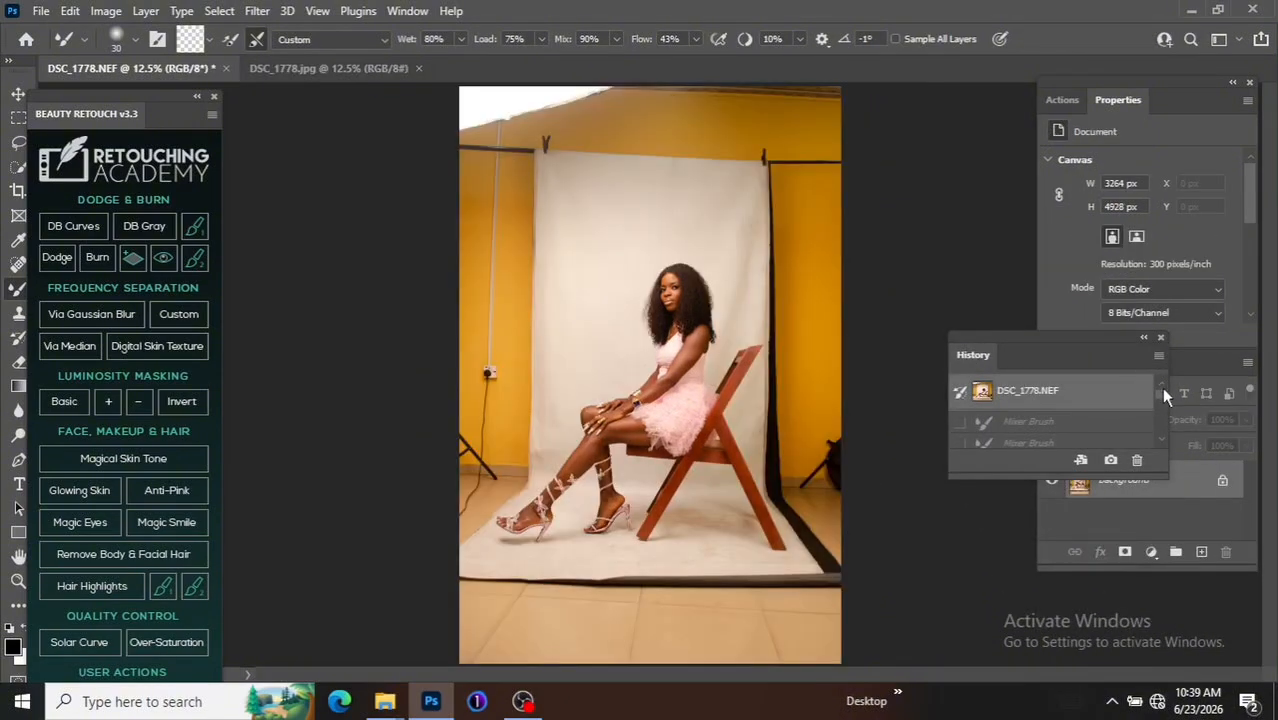
{"action": "left_click_drag", "start_coordinate": [1162, 400], "coordinate": [1159, 423]}
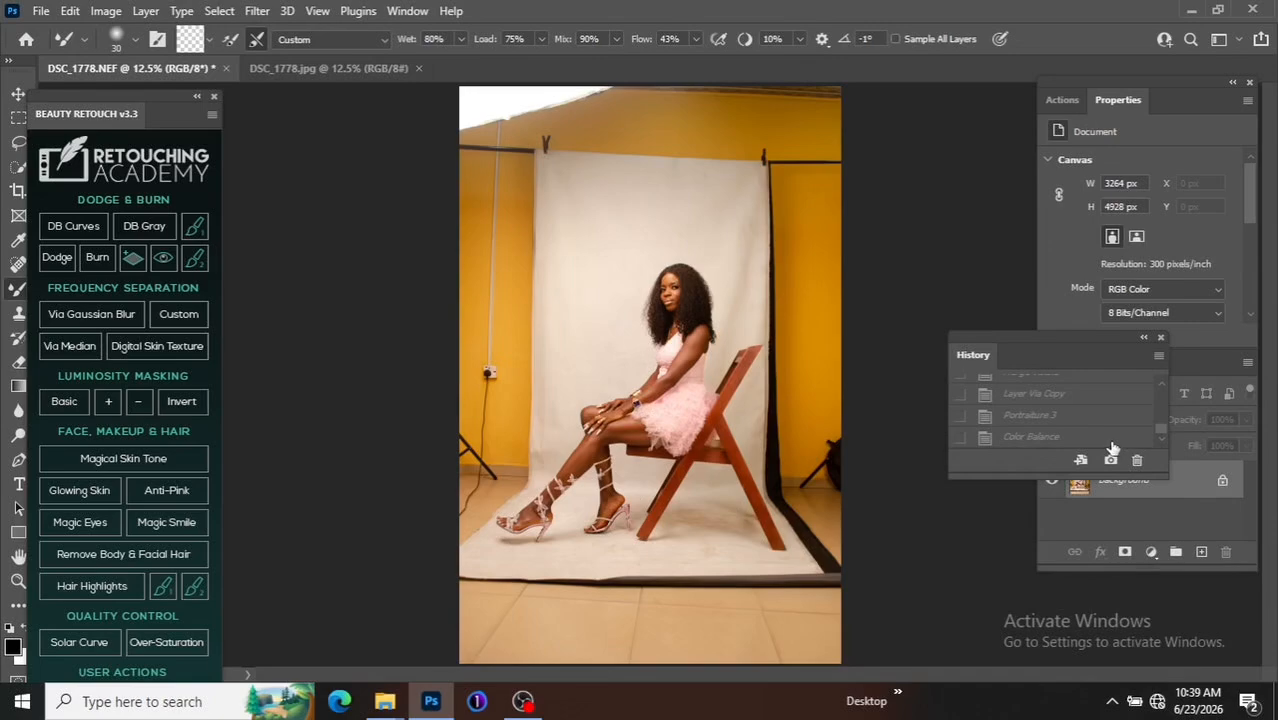
{"action": "left_click", "coordinate": [1111, 441]}
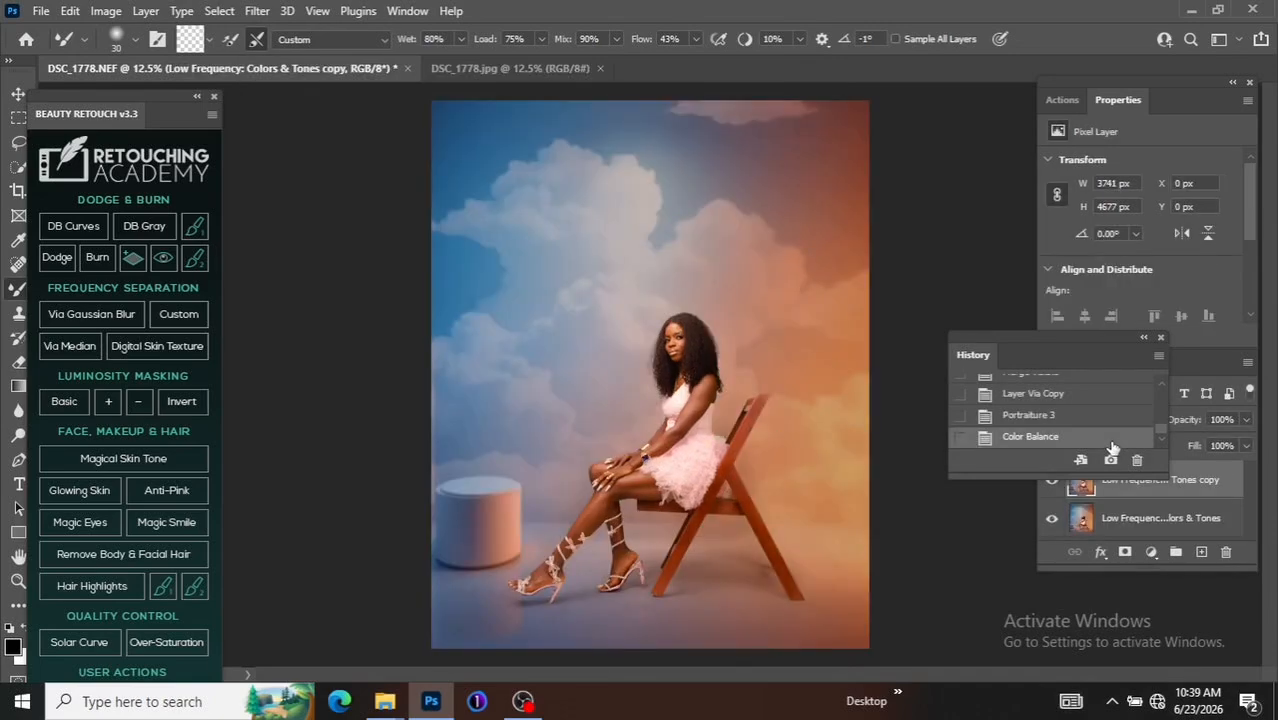
{"action": "left_click_drag", "start_coordinate": [1047, 335], "coordinate": [1125, 541]}
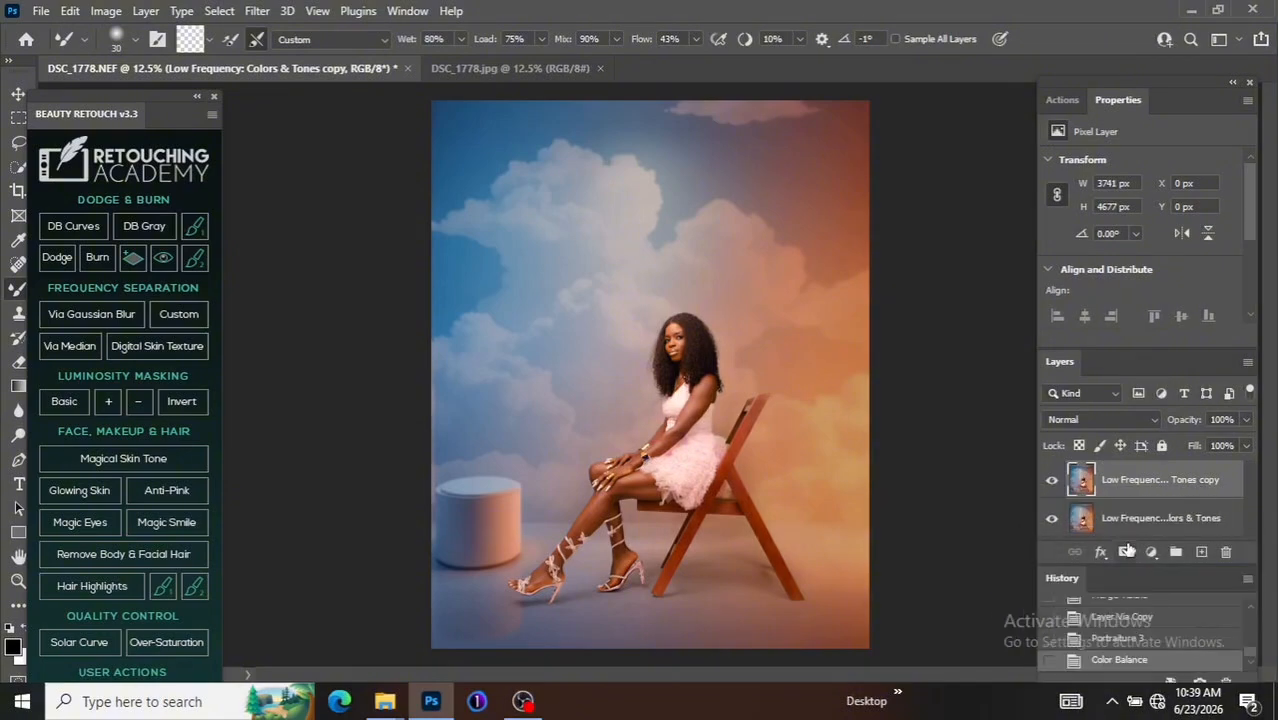